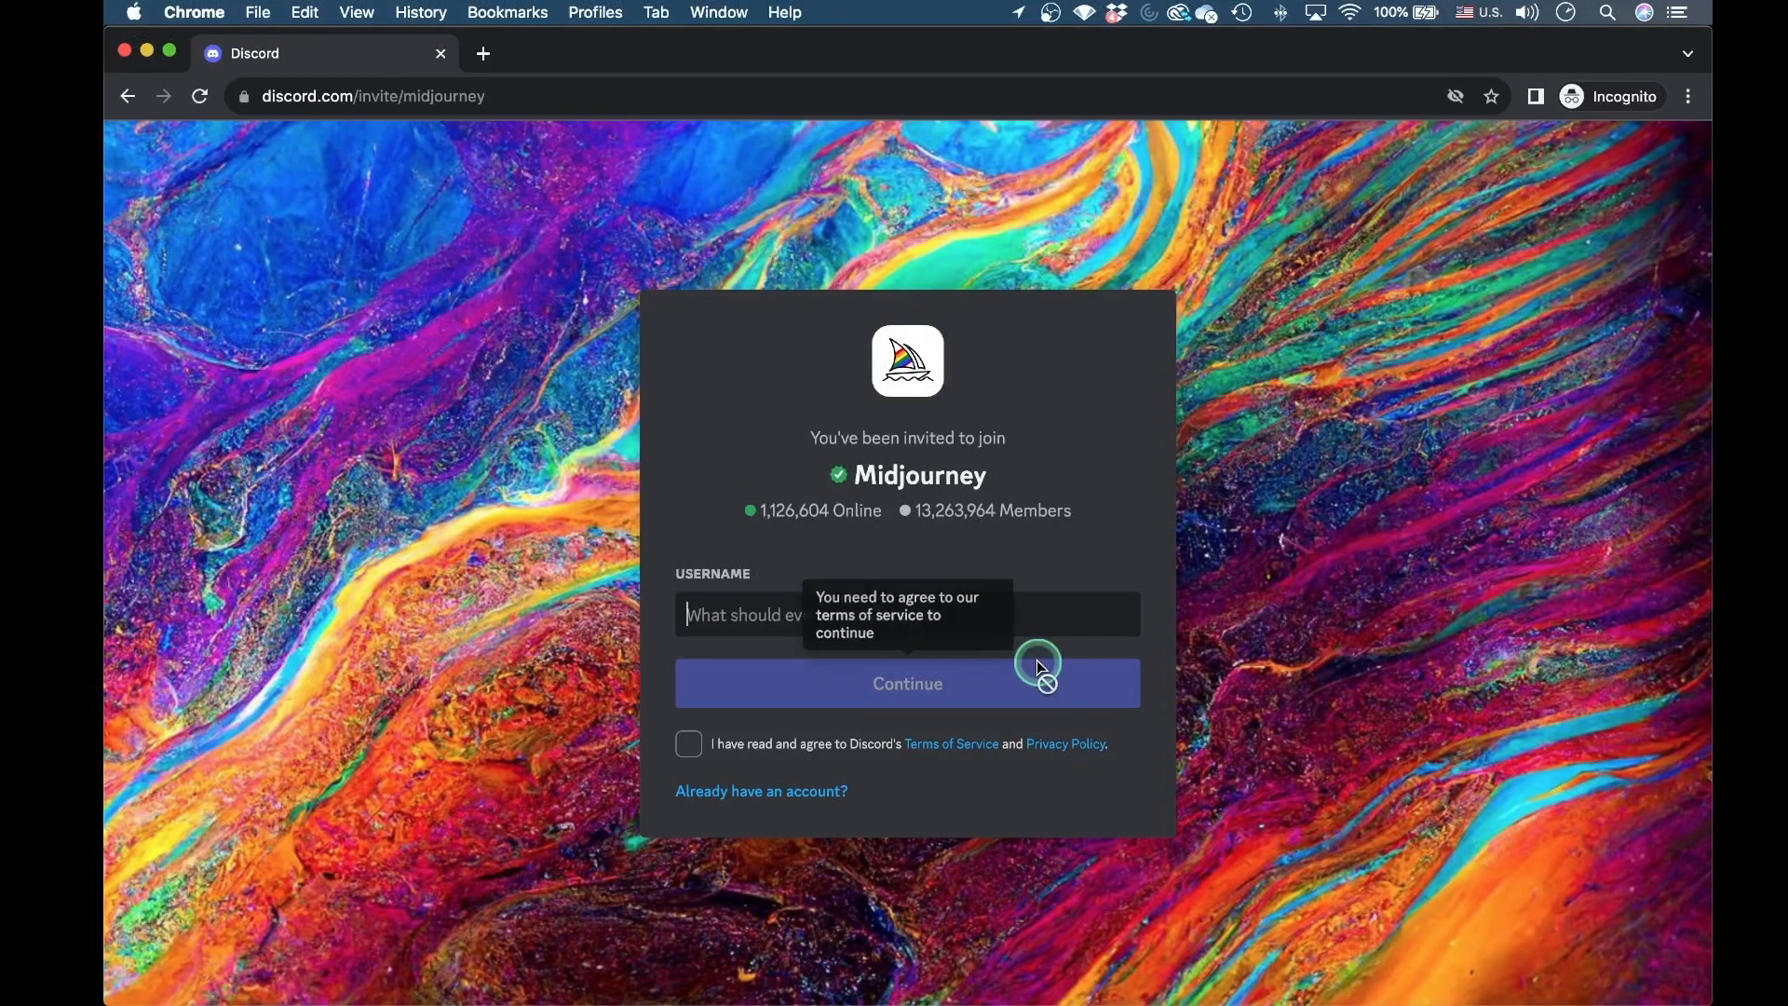
- Open the existing-account login form, return to registration, accept Discord's terms of service and submit the chosen username
{"action": "left_click", "coordinate": [811, 793]}
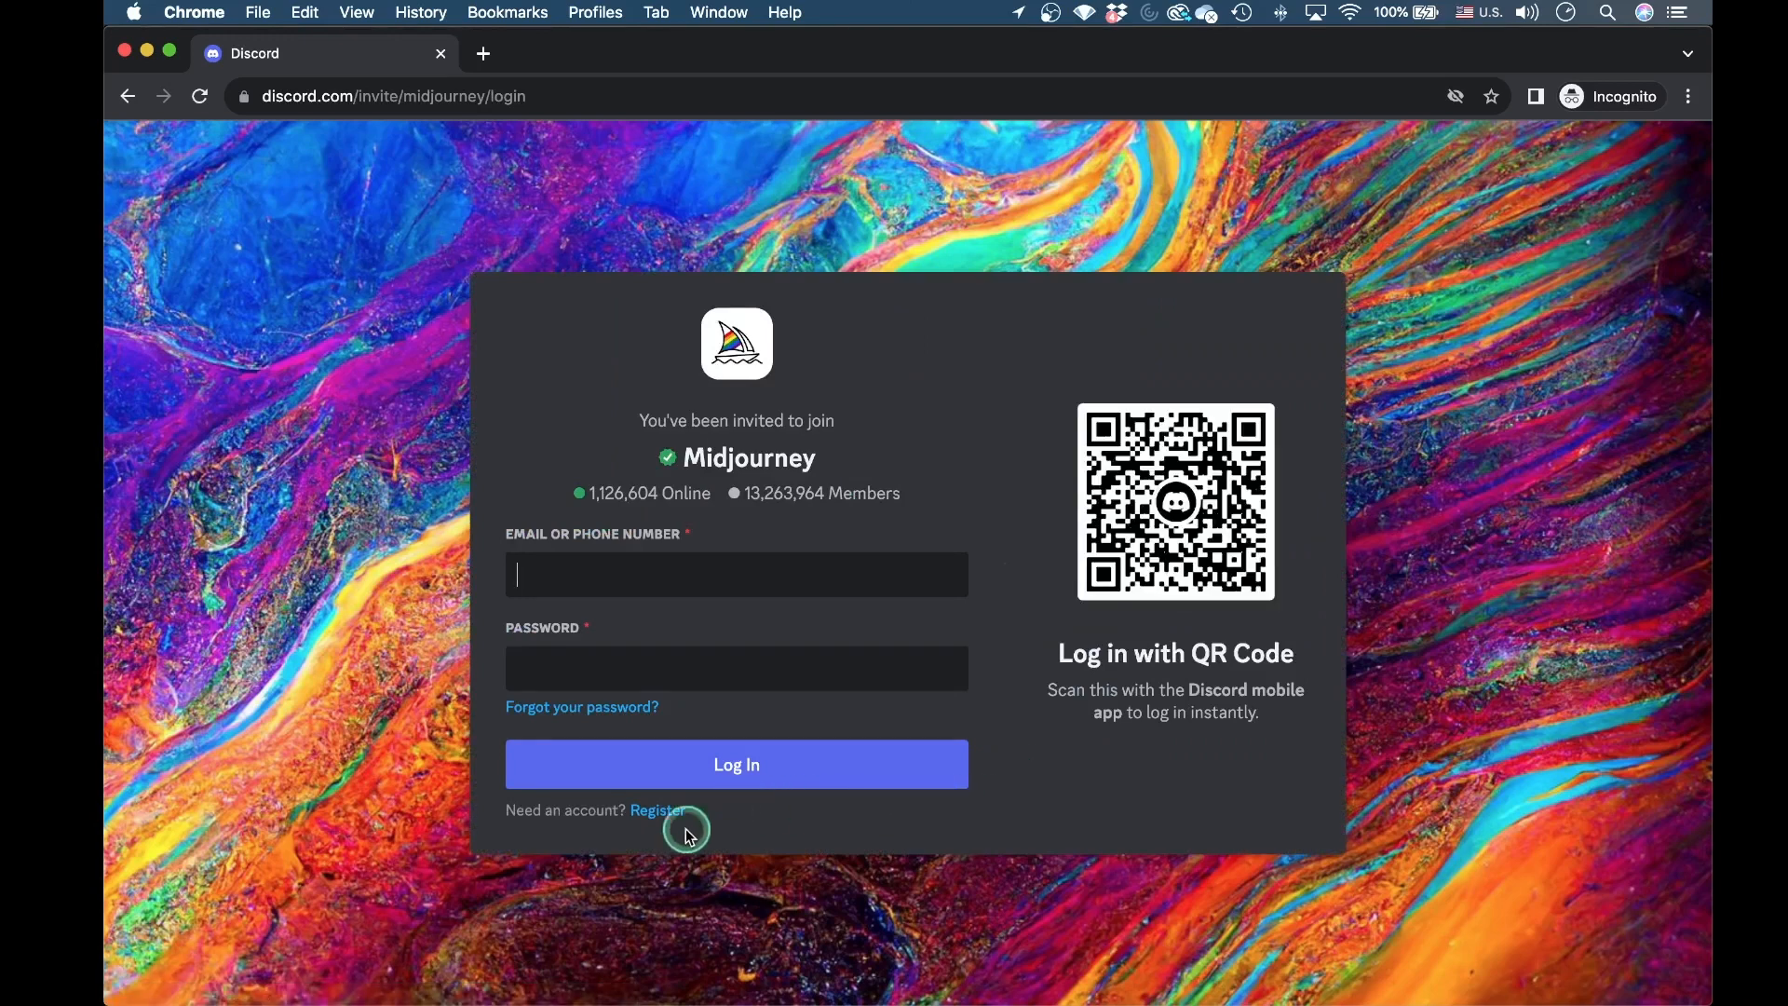
{"action": "left_click", "coordinate": [648, 824]}
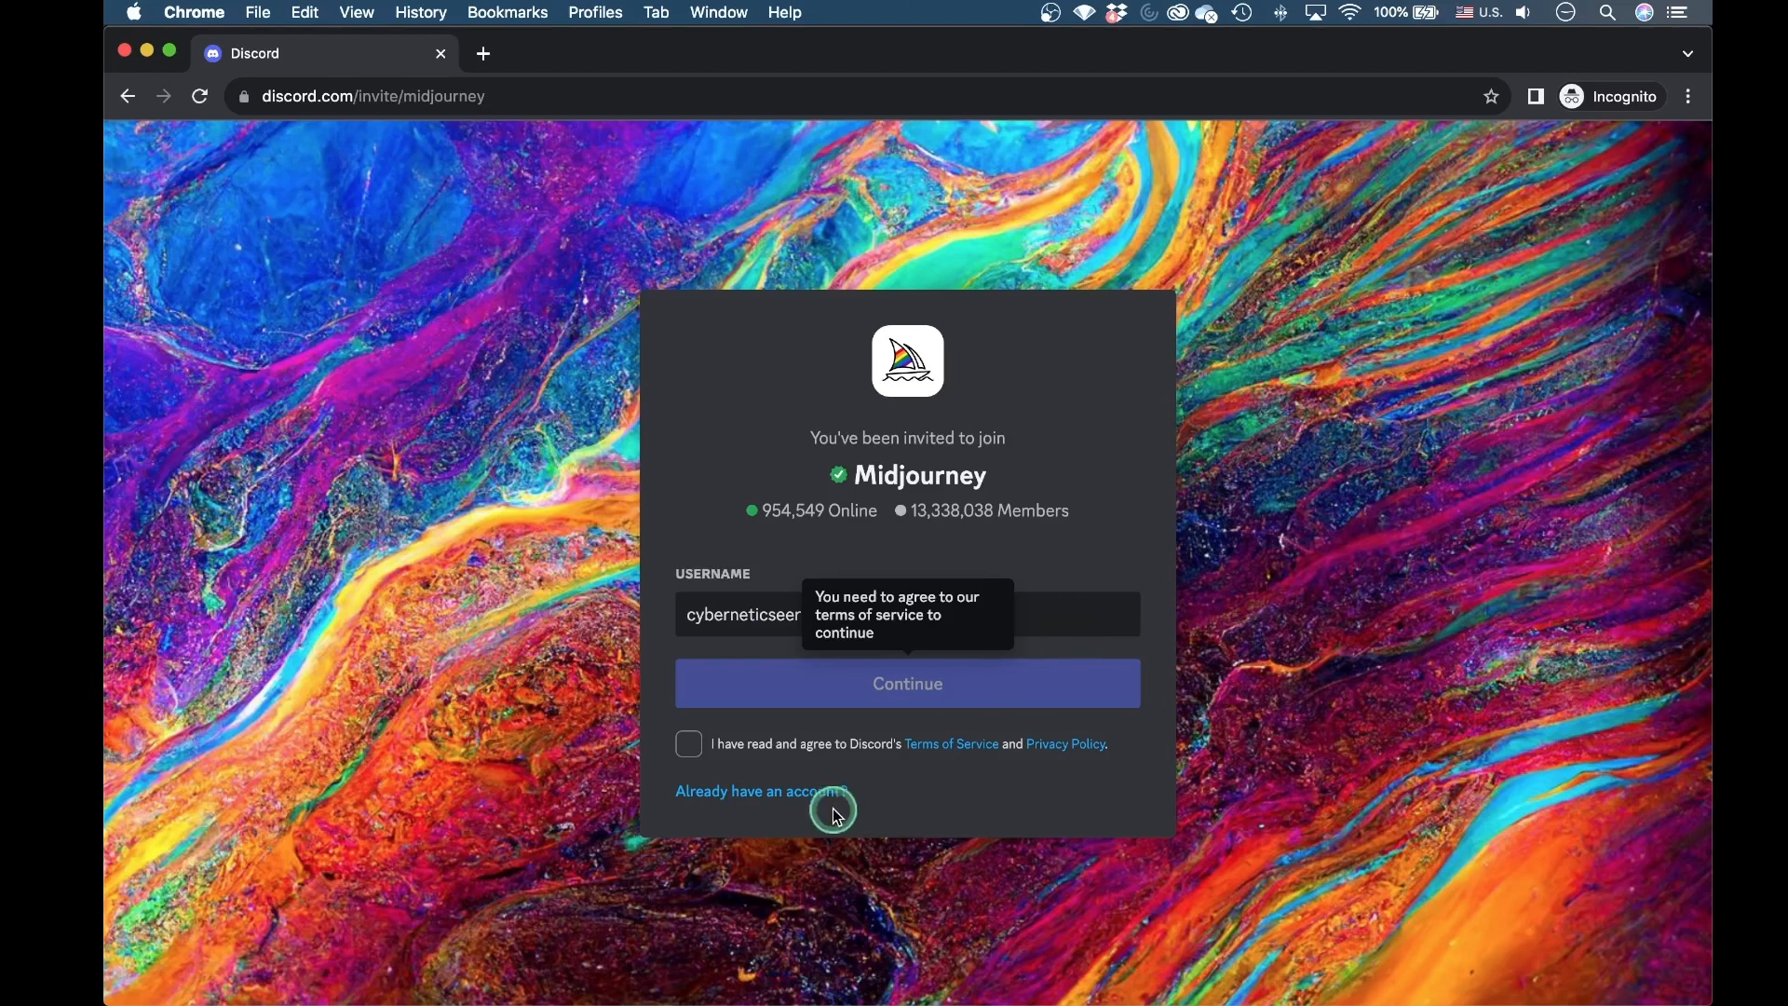
{"action": "left_click", "coordinate": [690, 745]}
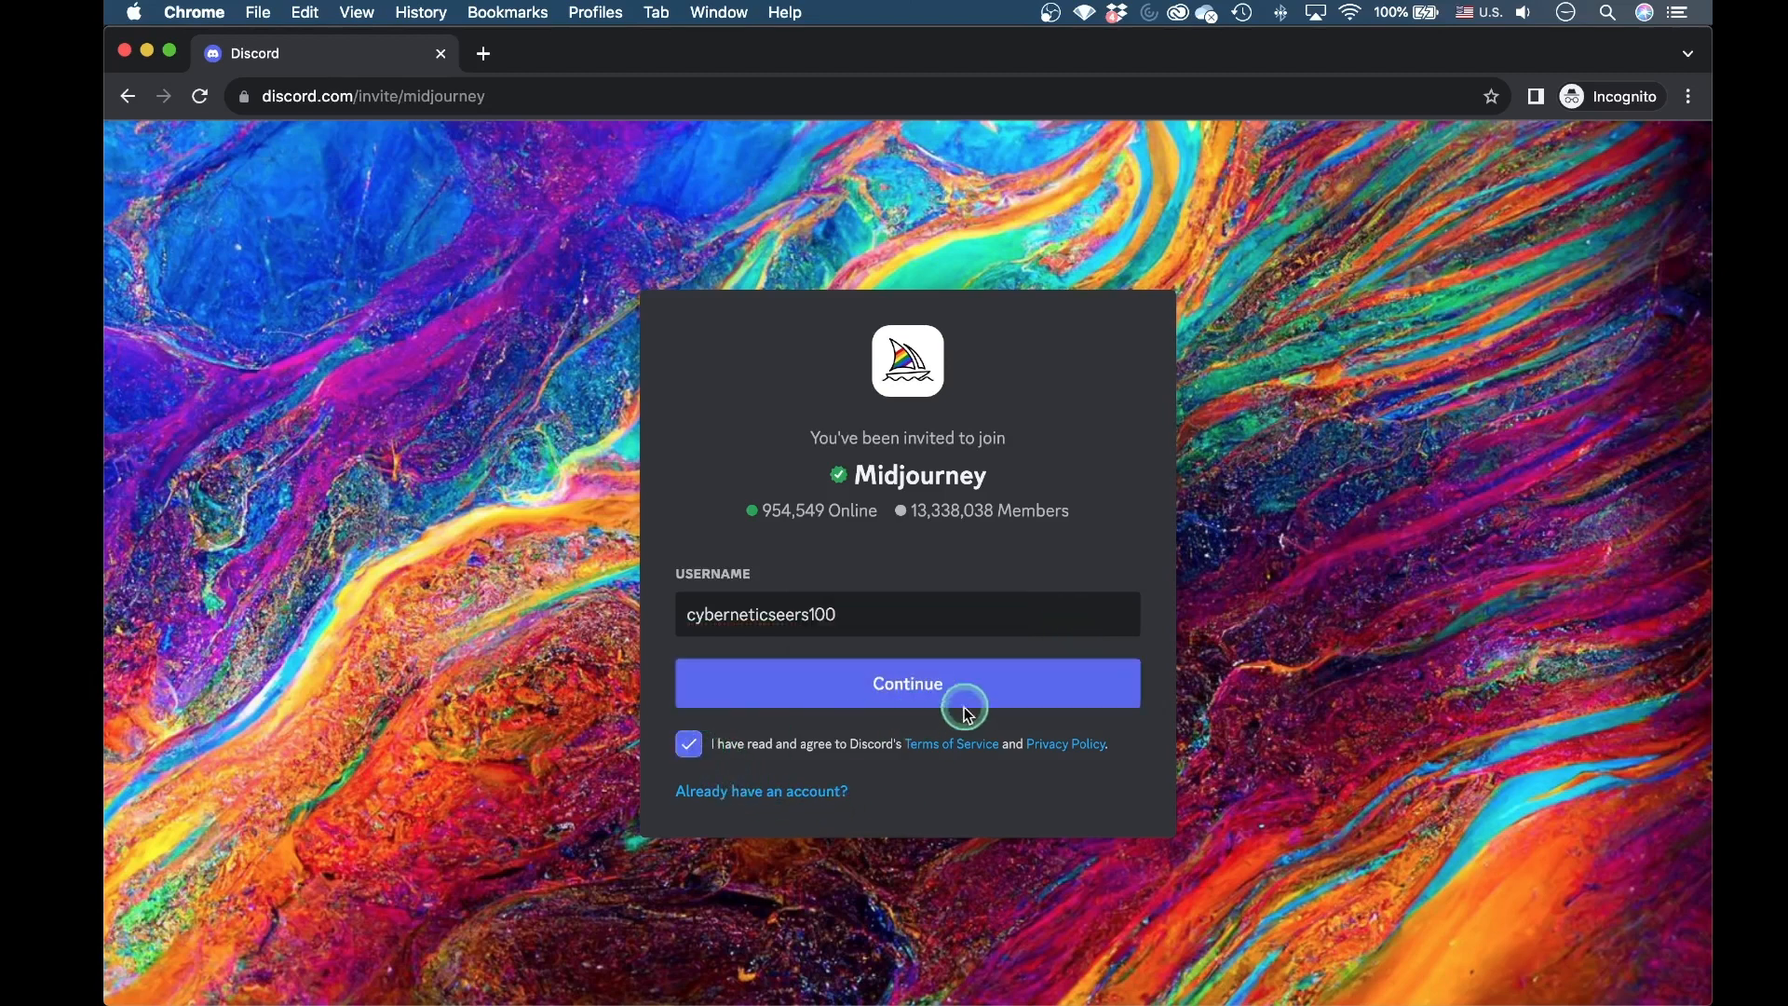
{"action": "left_click", "coordinate": [946, 687]}
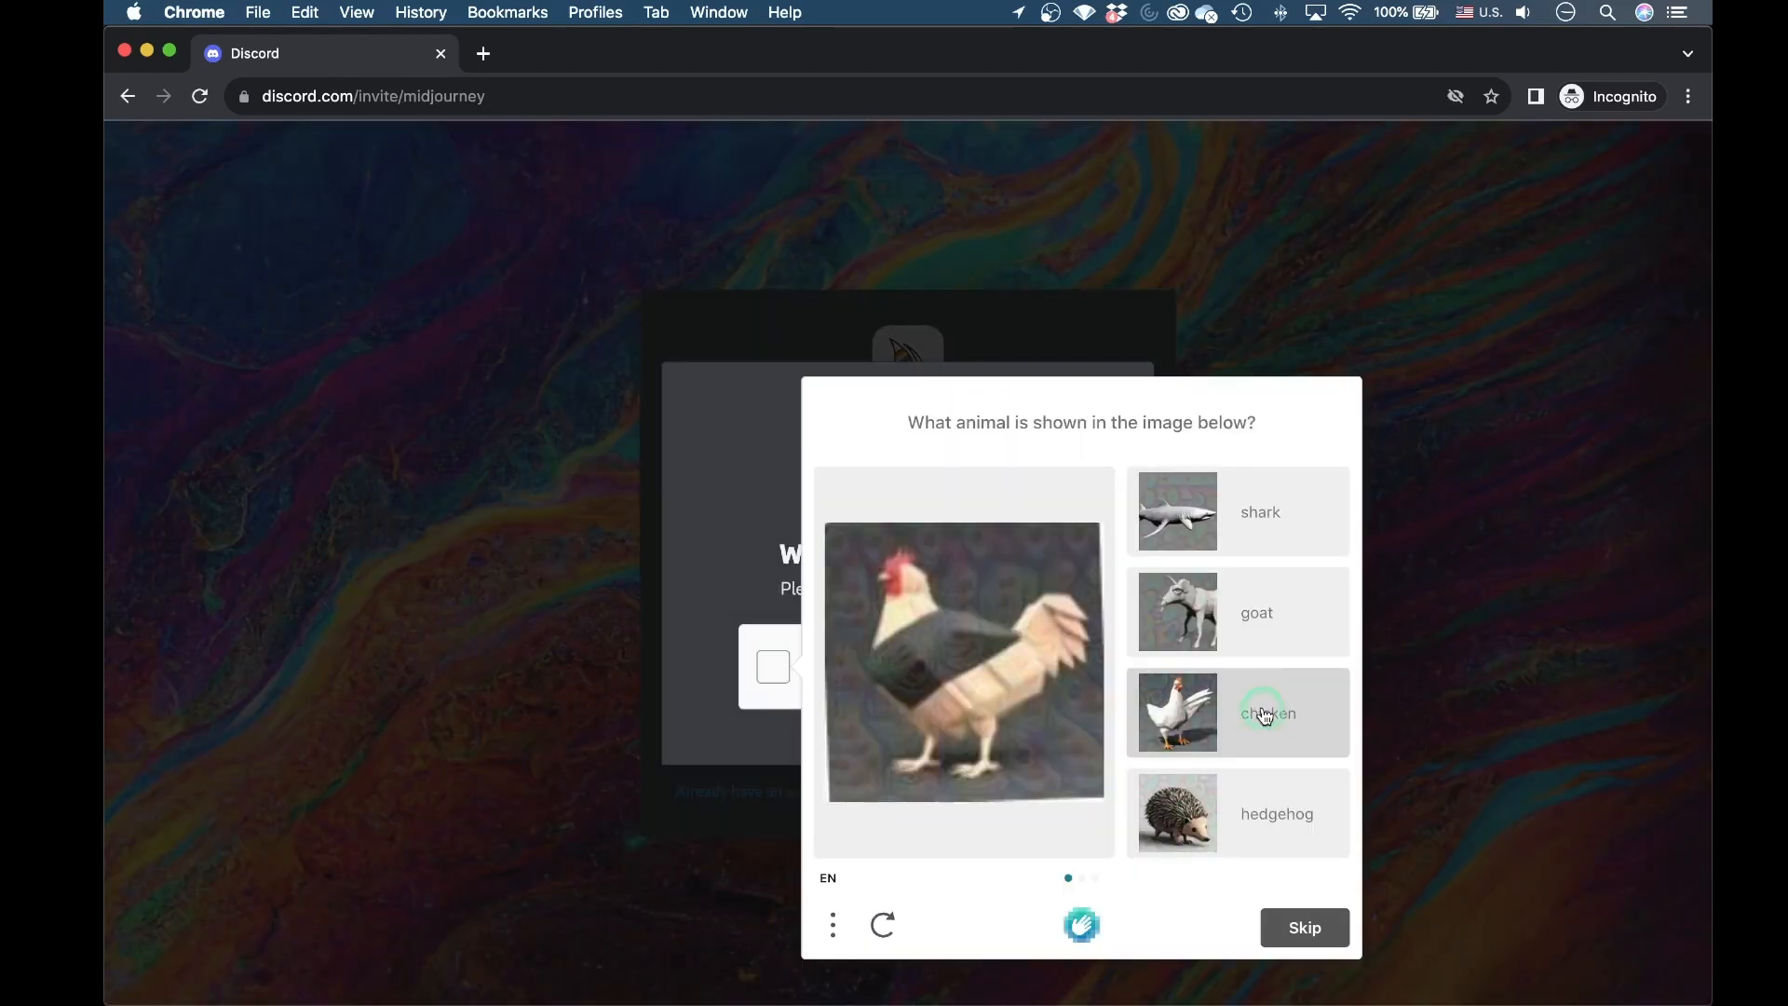
- Complete the human-verification challenge by identifying the animal in each picture, including the chicken and the shark
{"action": "left_click", "coordinate": [1267, 722]}
{"action": "left_click", "coordinate": [1302, 929]}
{"action": "left_click", "coordinate": [1267, 722]}
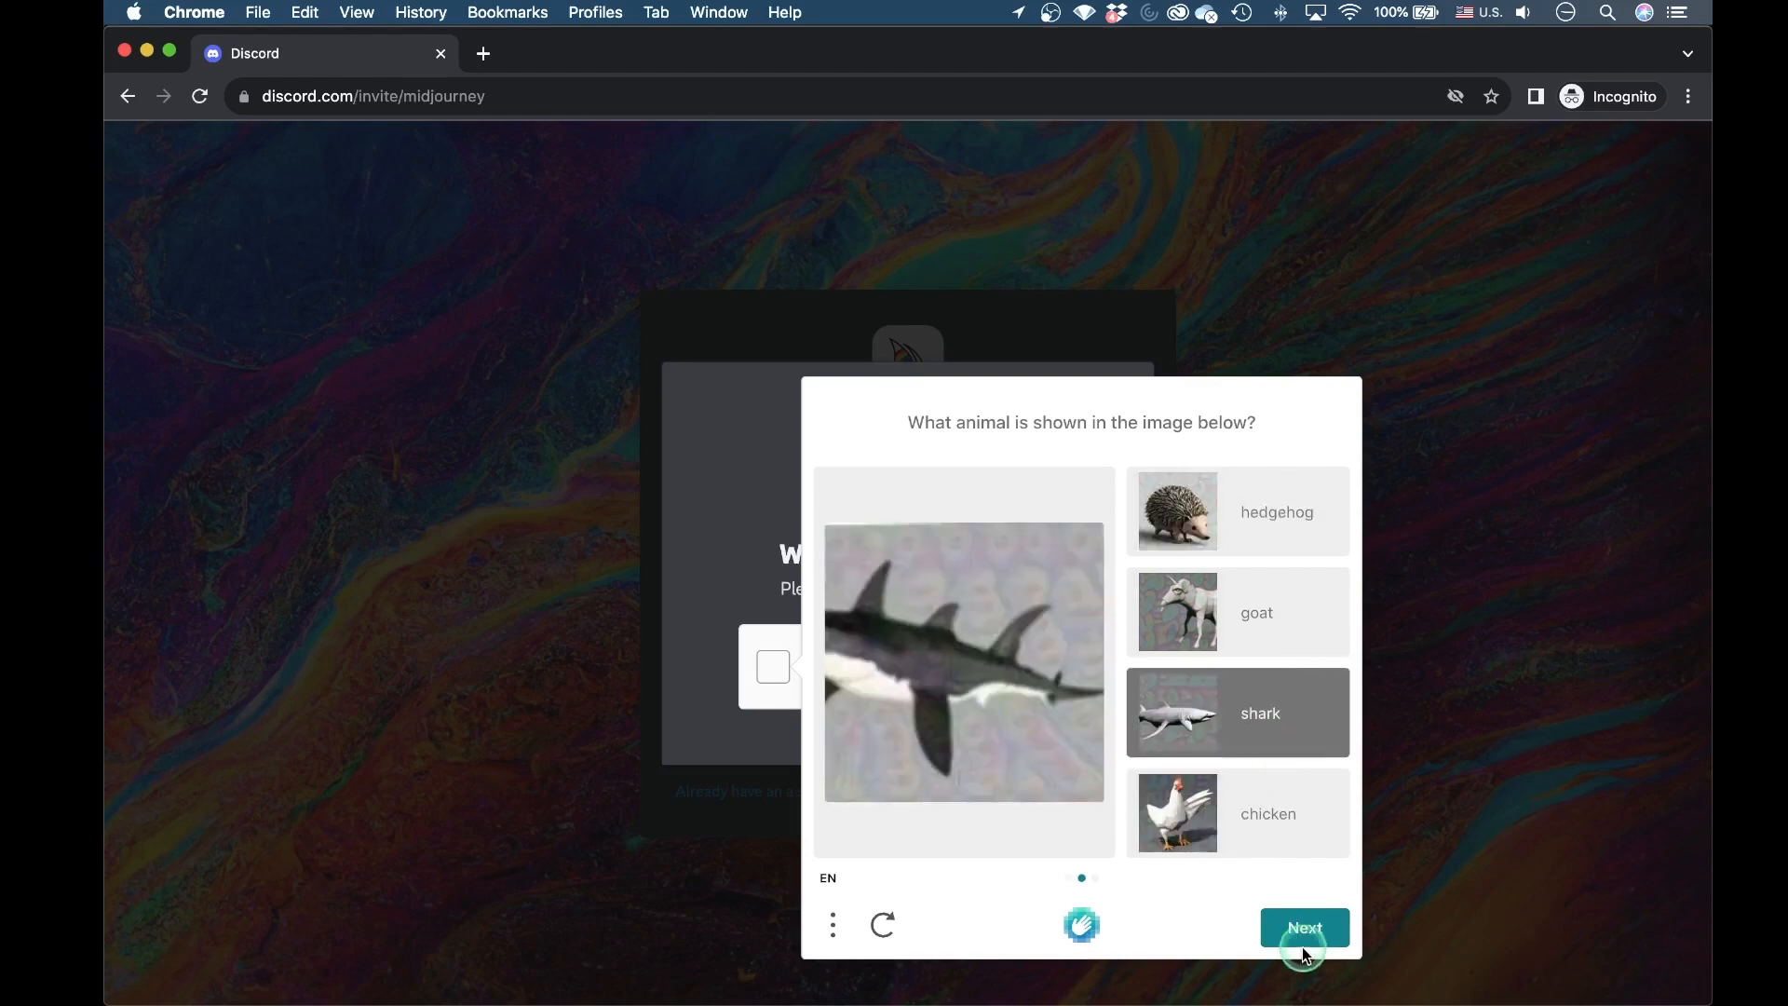
{"action": "left_click", "coordinate": [1299, 932]}
{"action": "left_click", "coordinate": [1253, 722]}
{"action": "left_click", "coordinate": [1309, 931]}
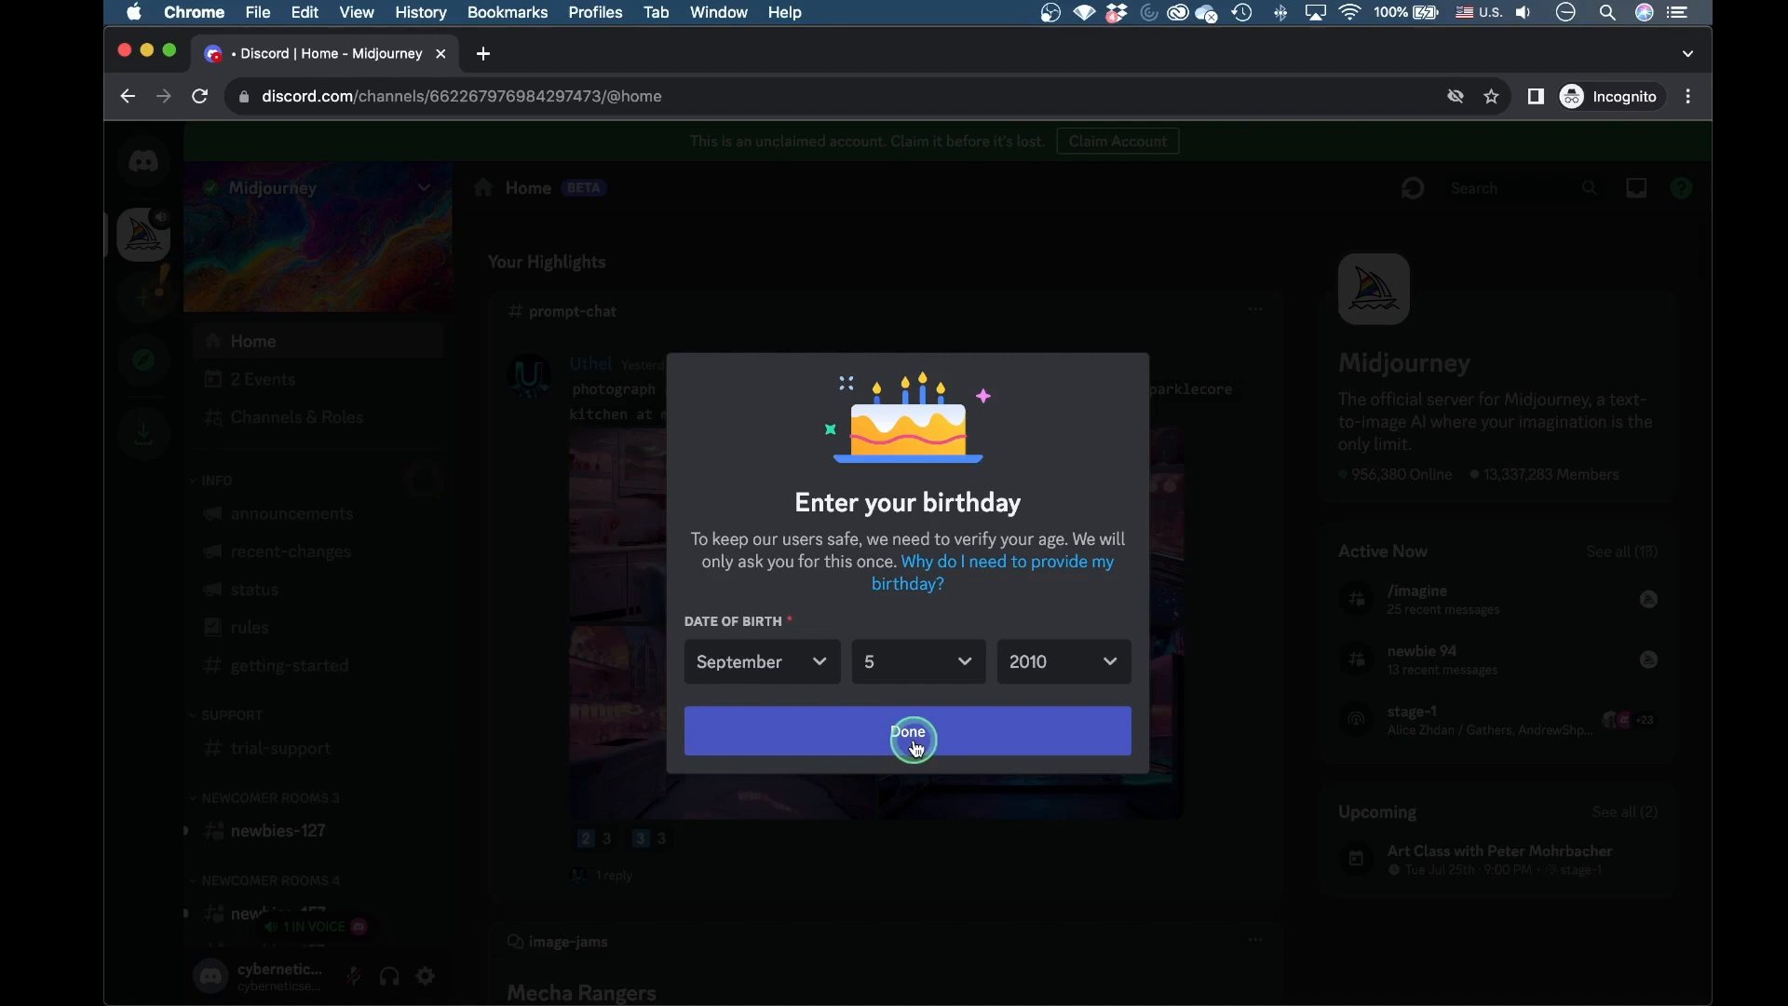
- Submit the date of birth and claim the new account with the entered email address and account password
{"action": "left_click", "coordinate": [913, 735]}
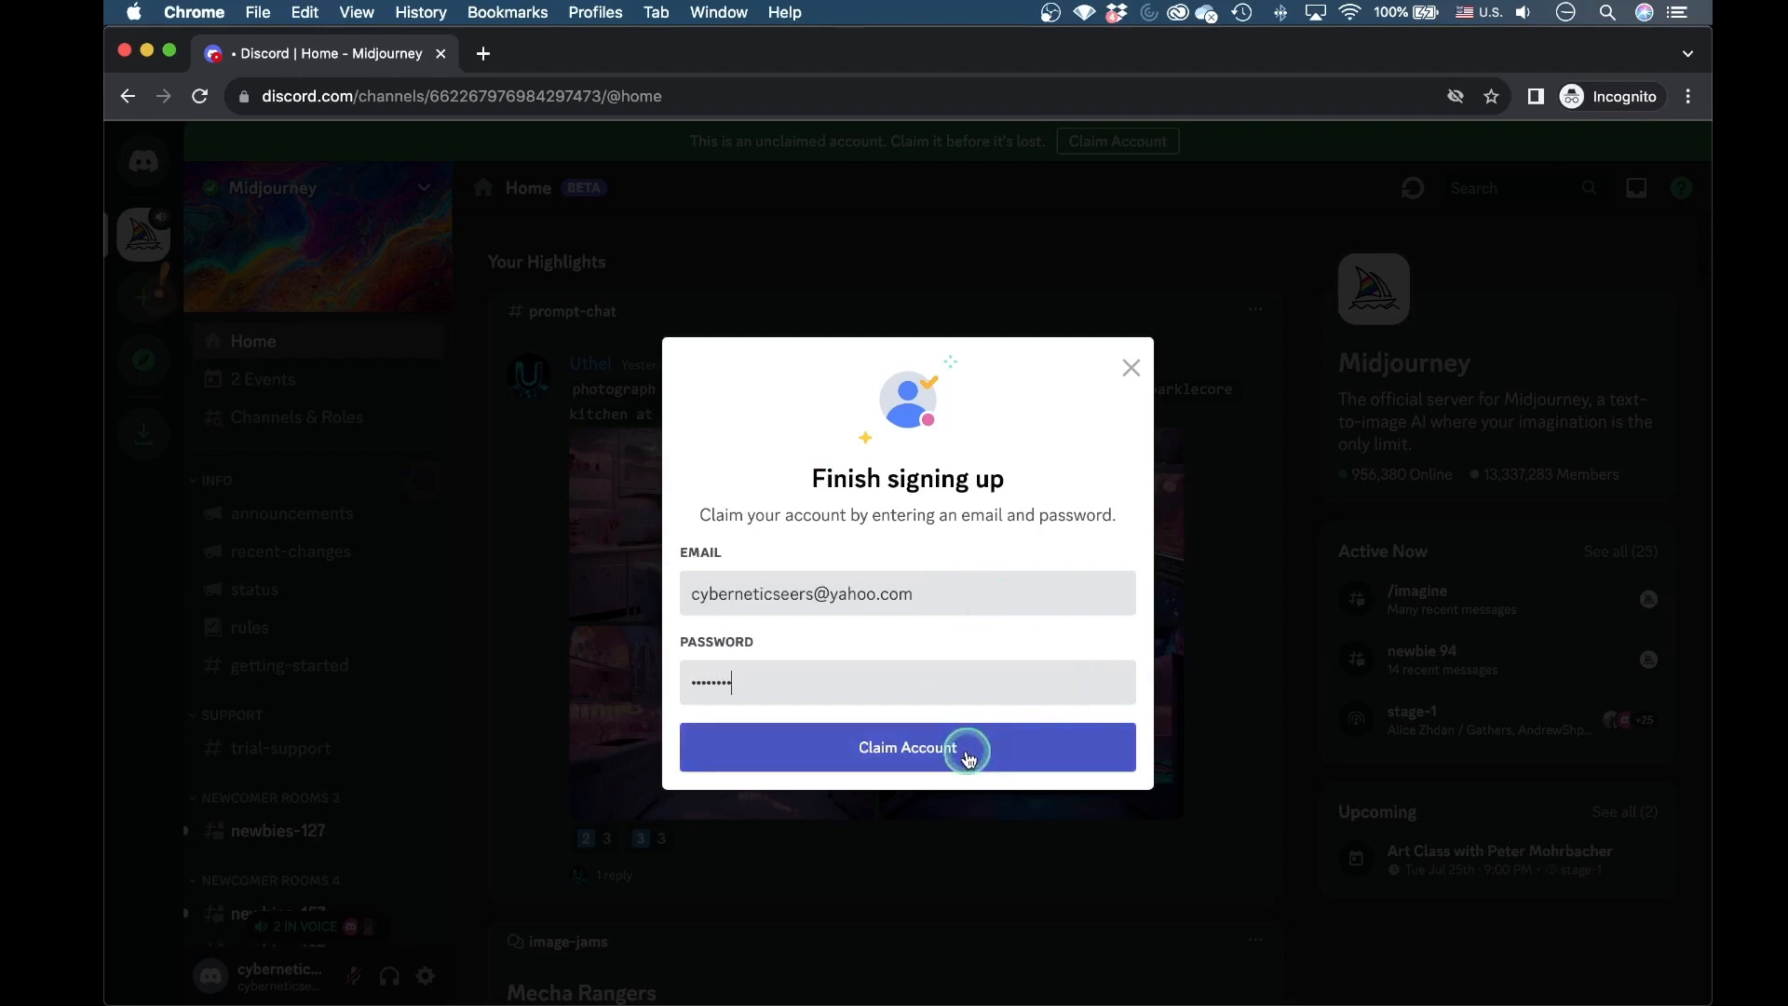
{"action": "left_click", "coordinate": [952, 751]}
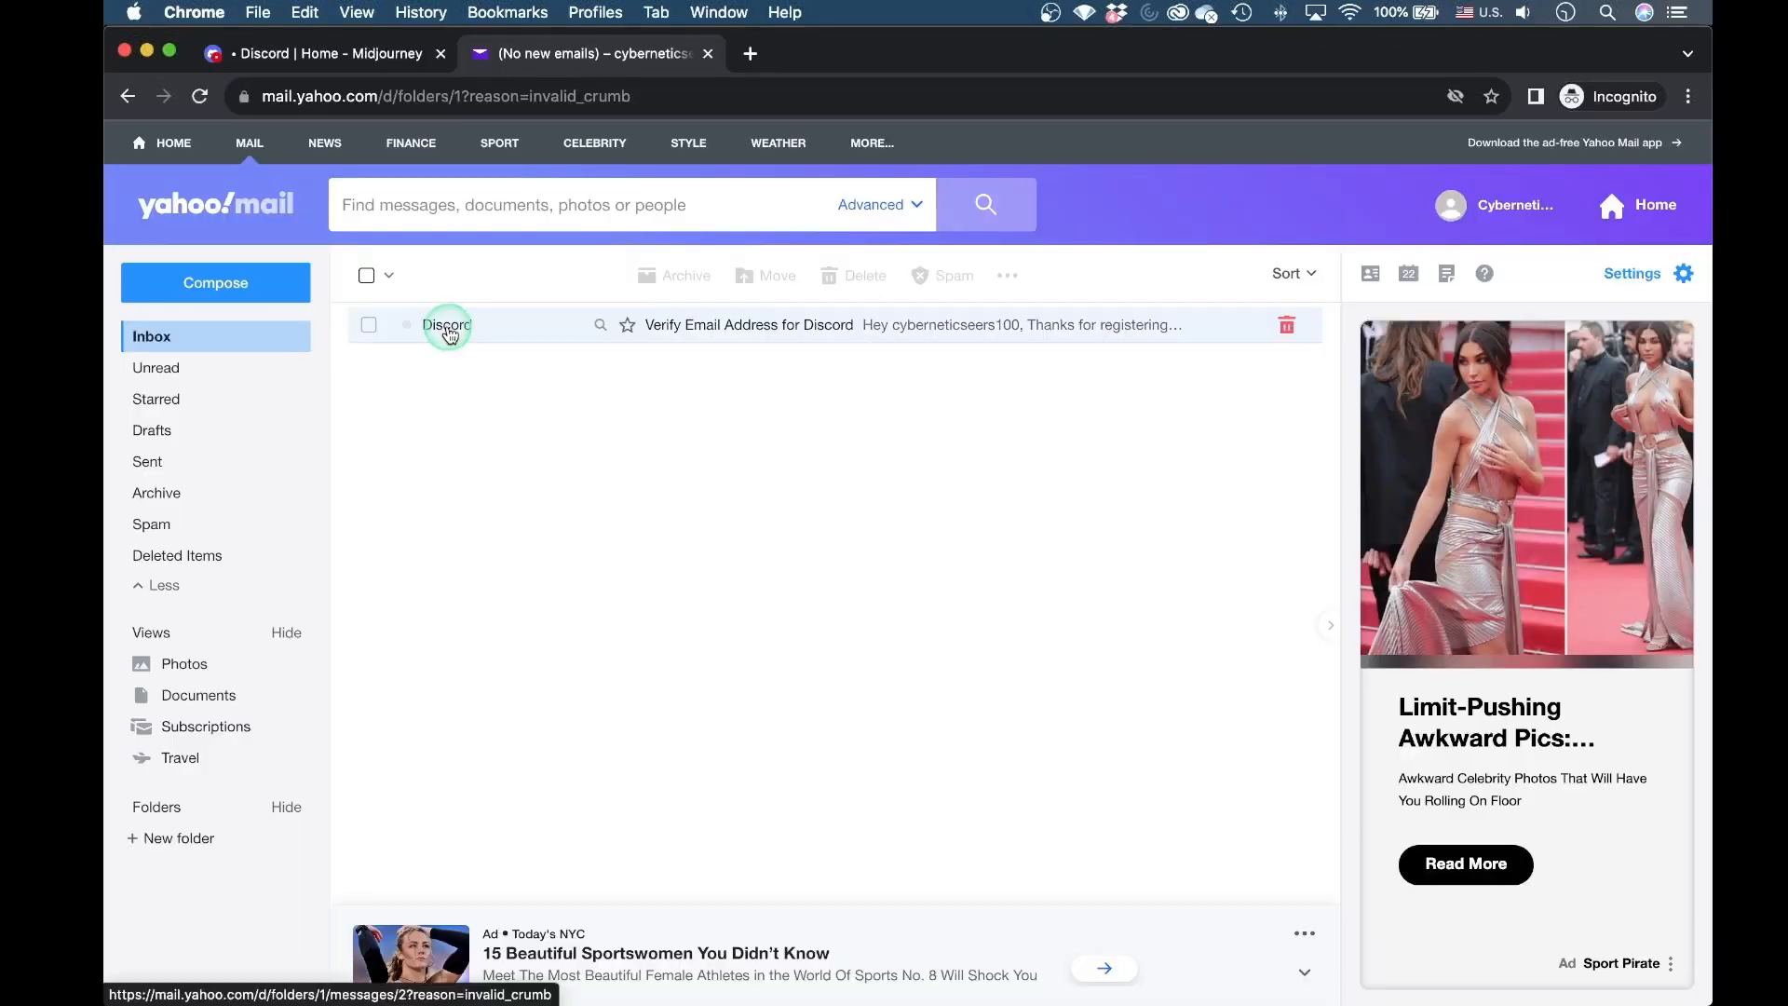
- Open Discord's verification message in the Yahoo Mail inbox, verify the email address and continue to Discord
{"action": "left_click", "coordinate": [447, 327]}
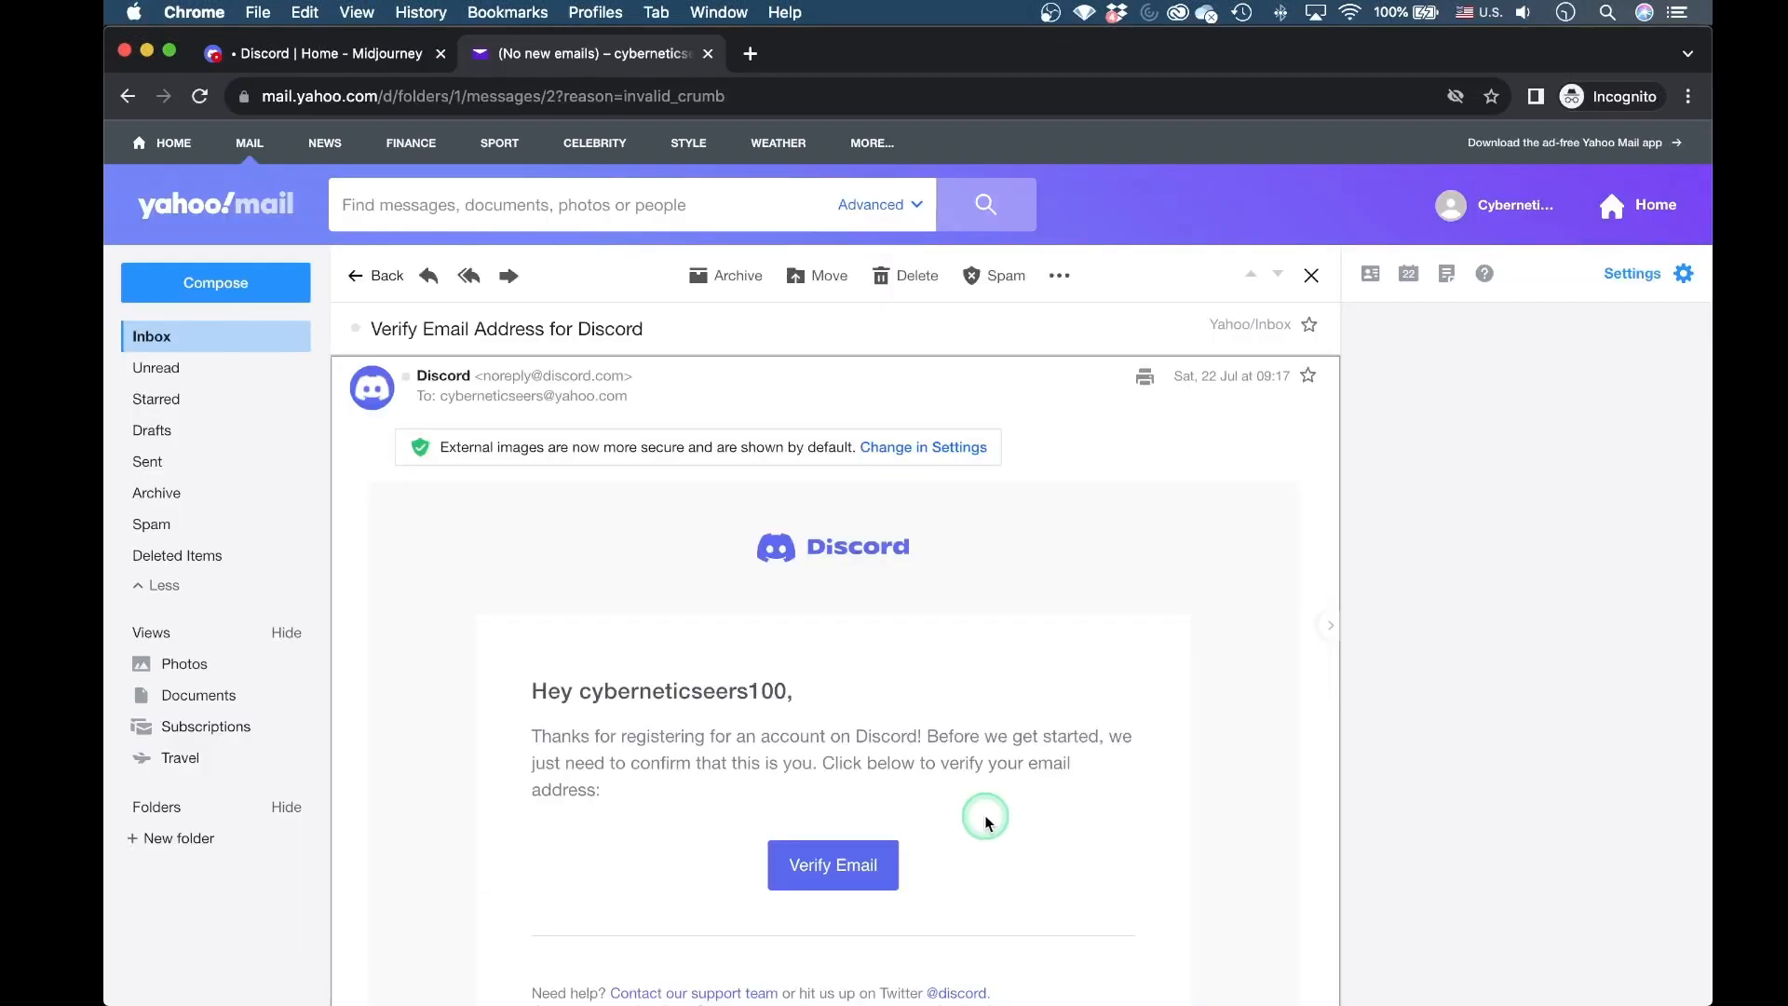
{"action": "left_click", "coordinate": [837, 869]}
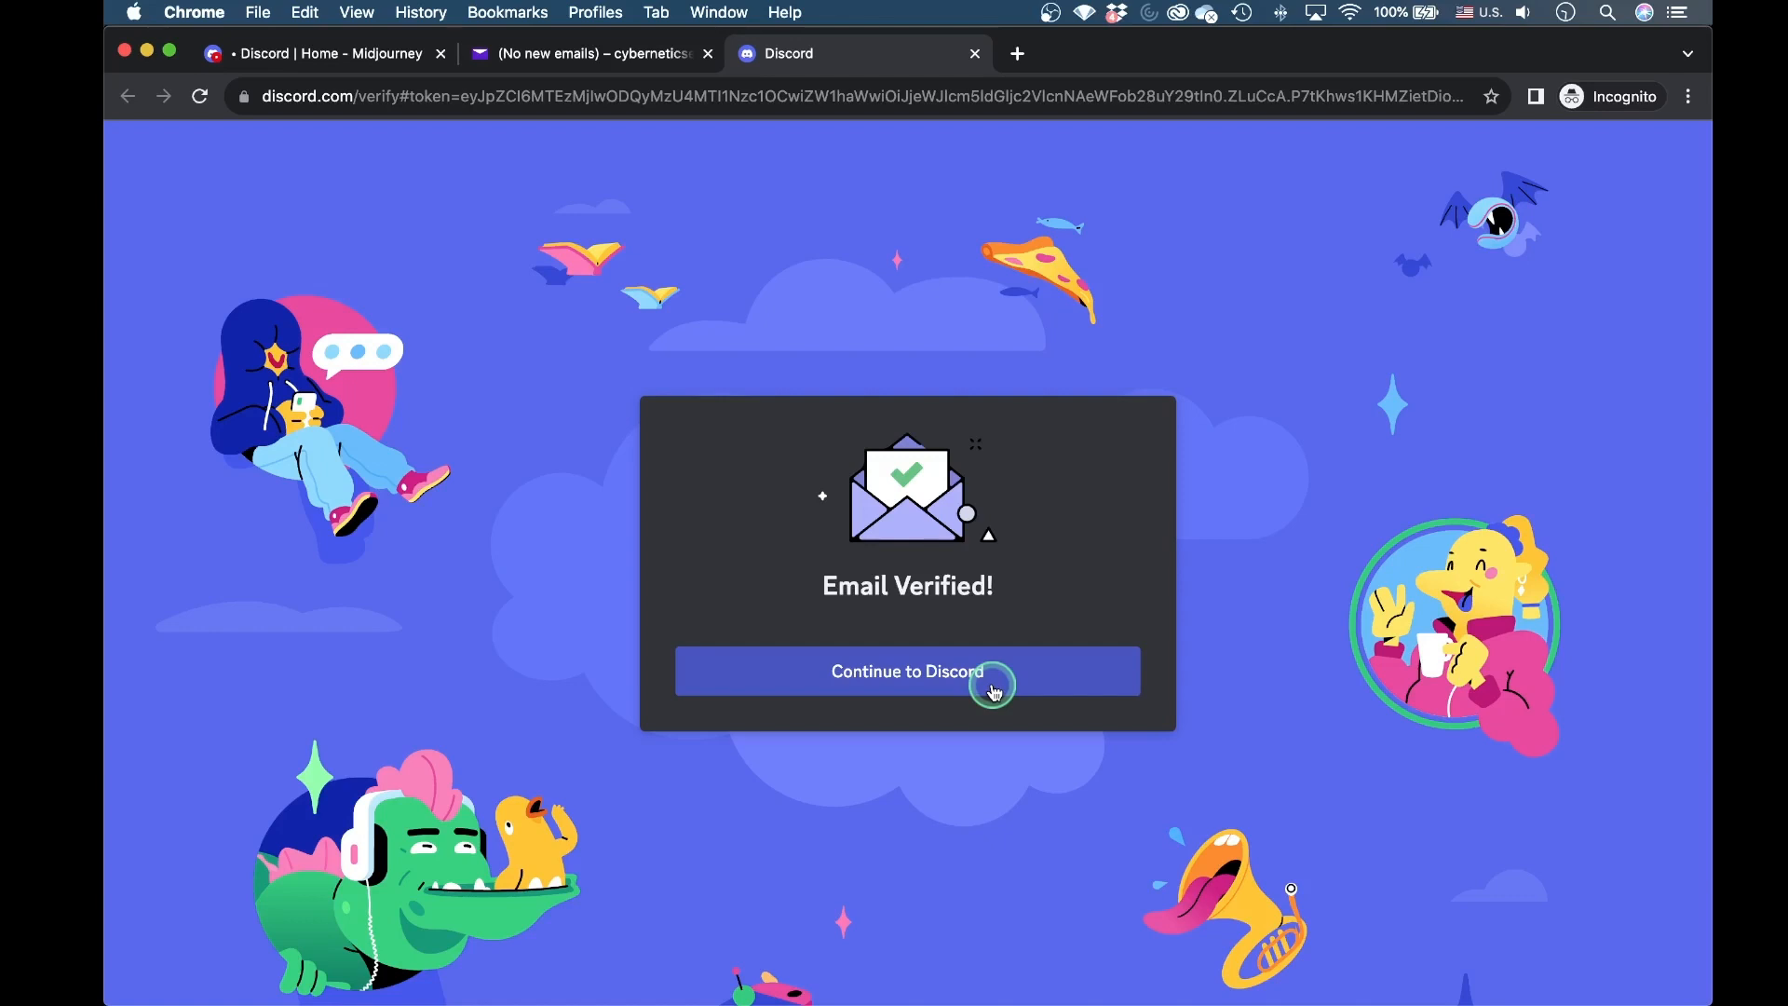
{"action": "left_click", "coordinate": [993, 689]}
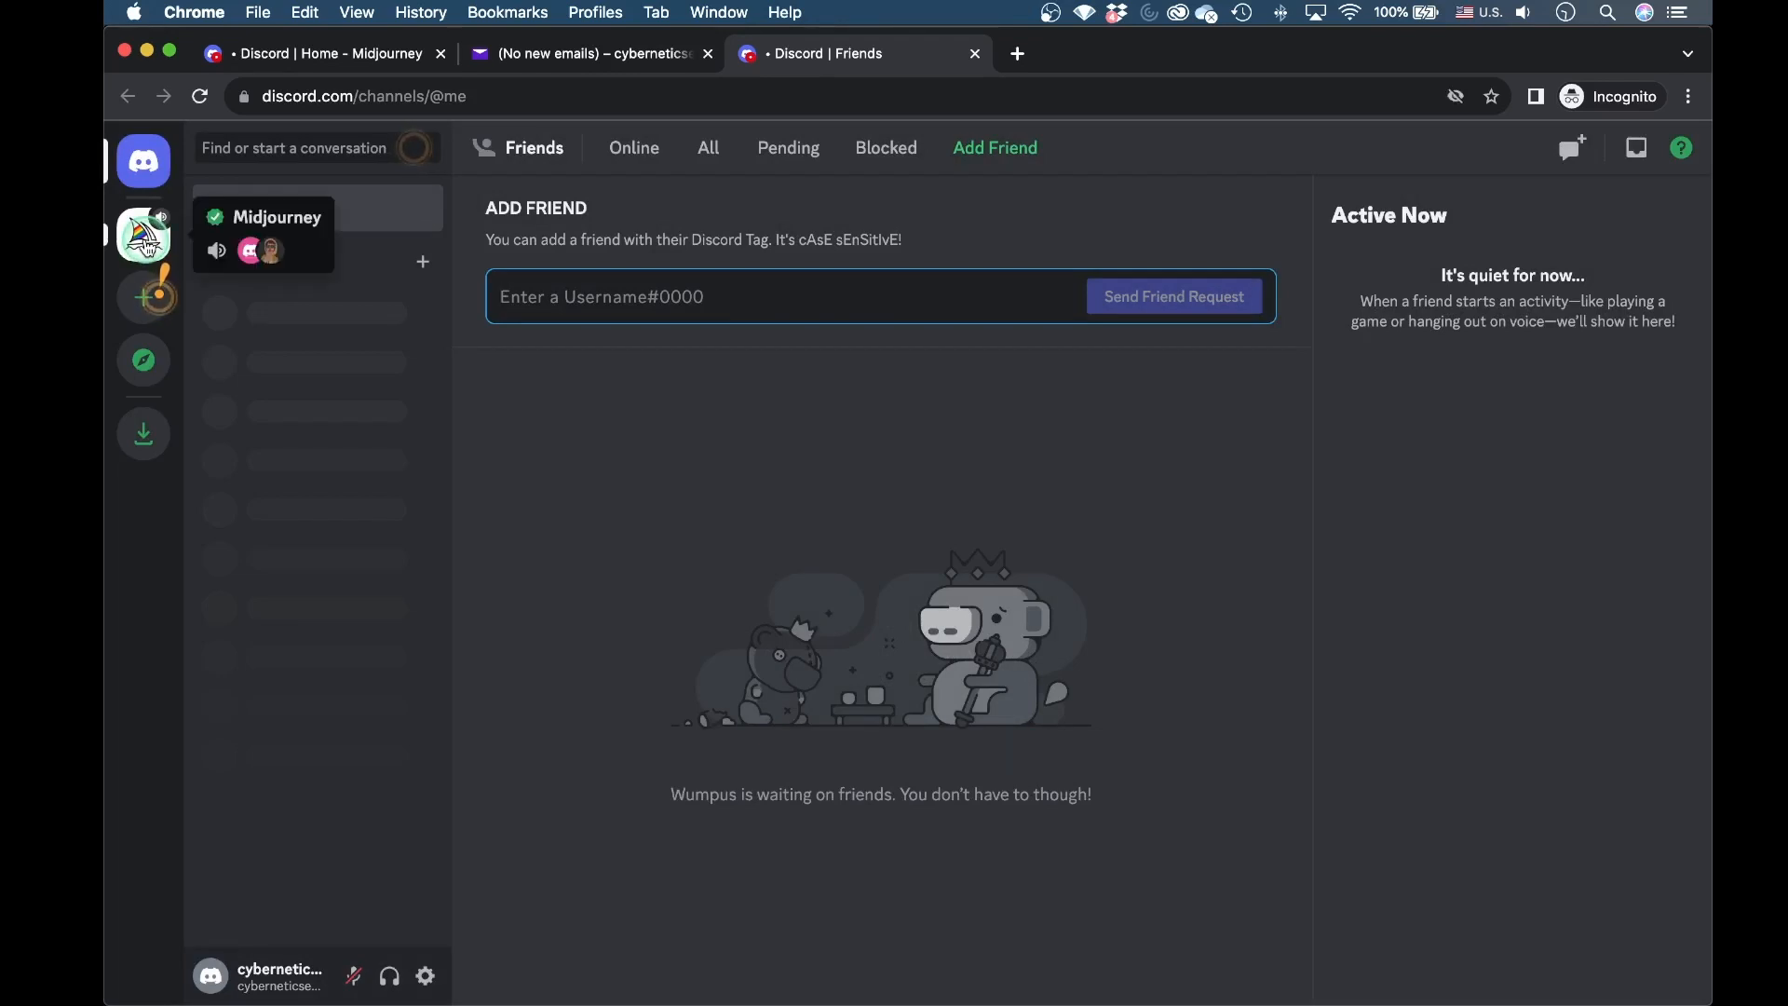
- Open the Midjourney server and examine the prompts and generated images in the newbies-127 and newbies-157 channels
{"action": "left_click", "coordinate": [147, 241]}
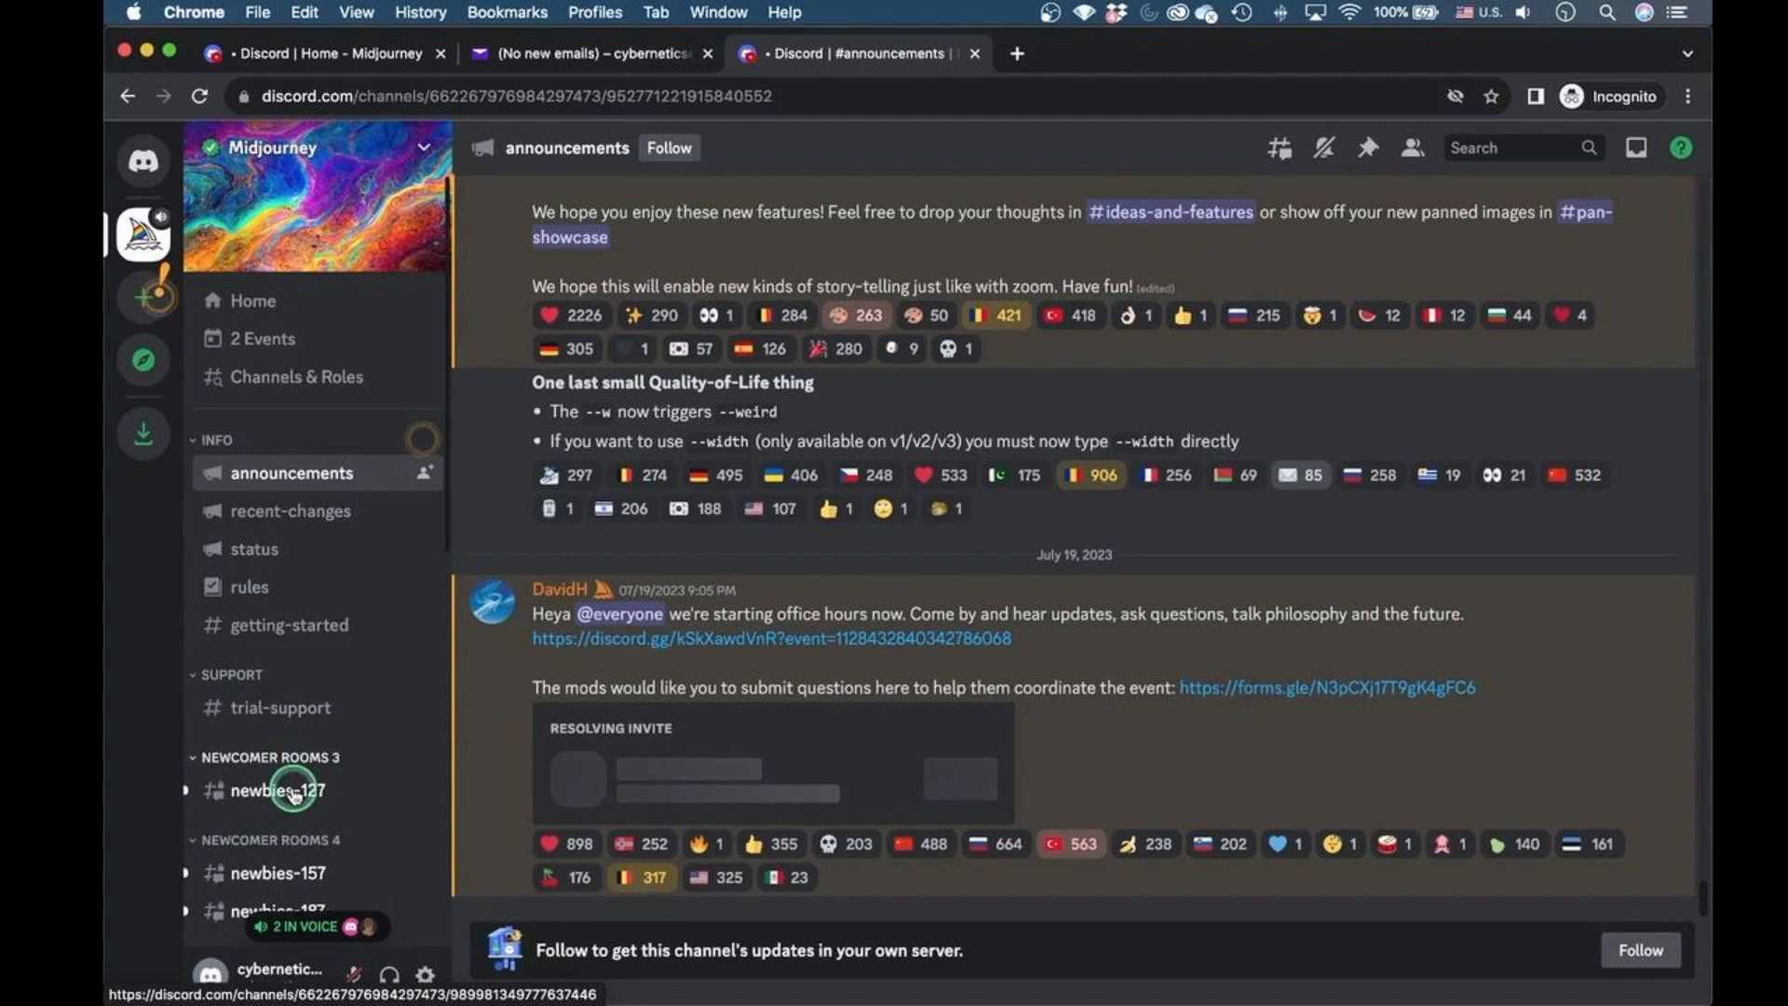
{"action": "left_click", "coordinate": [279, 790]}
{"action": "scroll", "coordinate": [1677, 873], "scroll_direction": "down", "scroll_amount": 5}
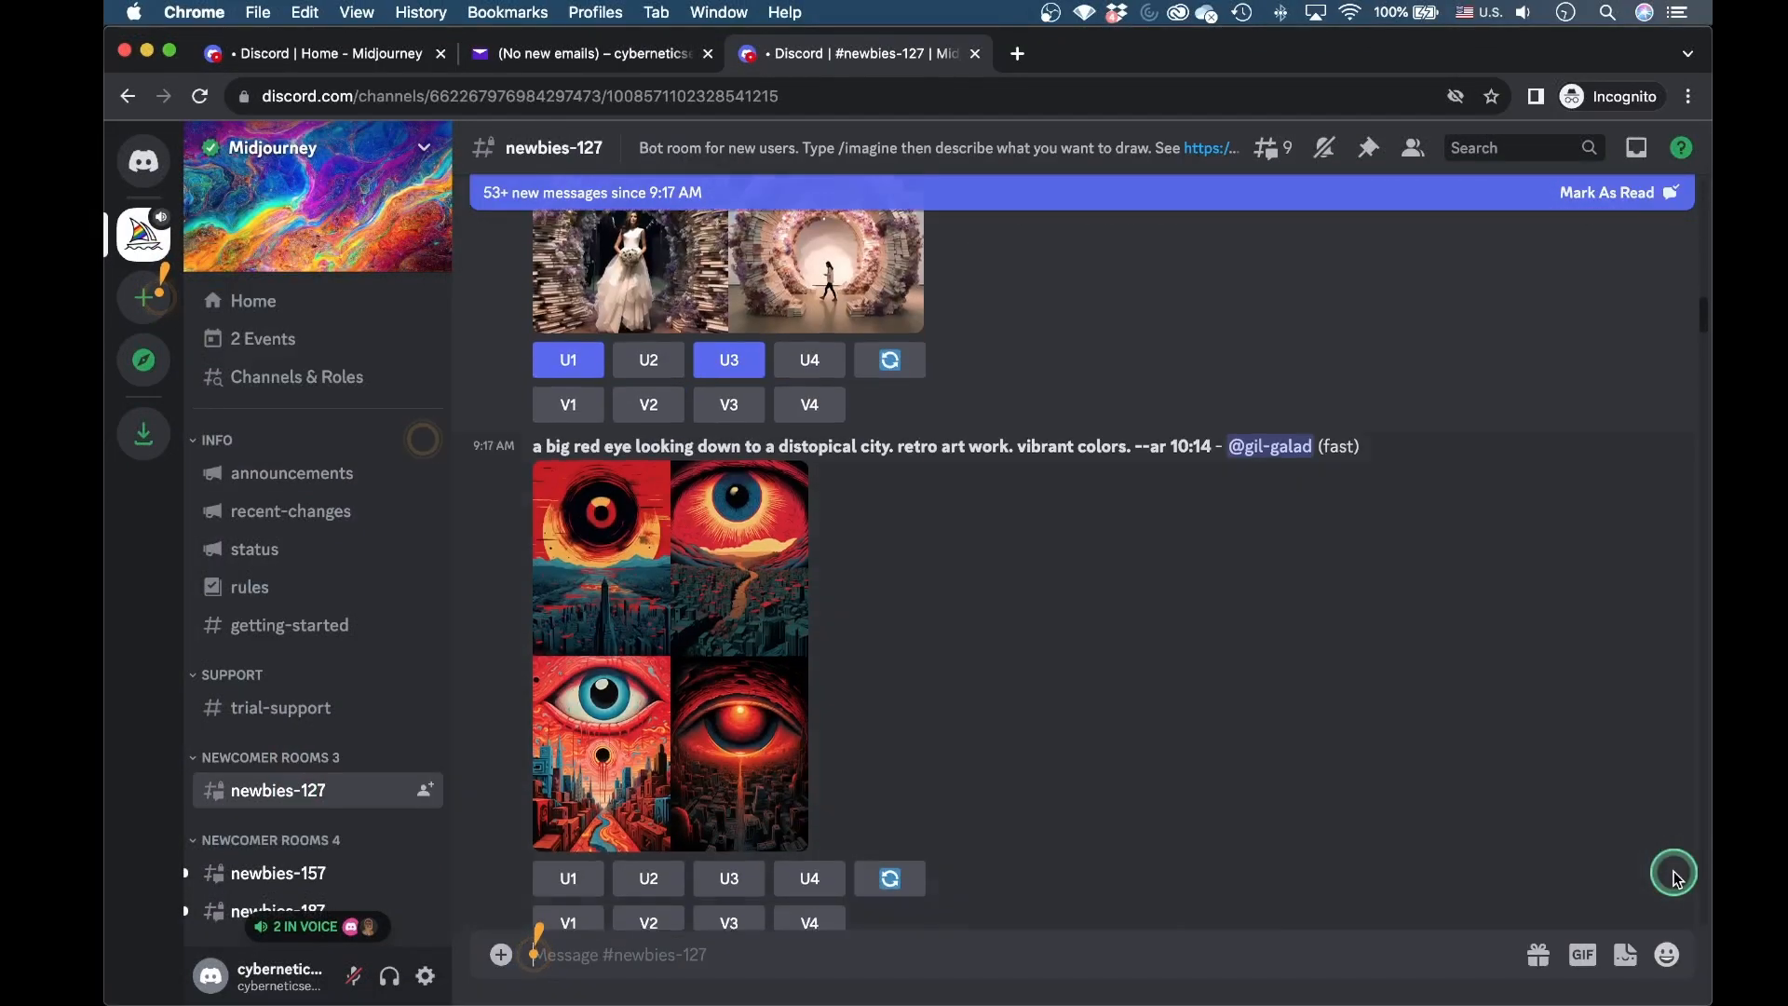
{"action": "scroll", "coordinate": [1677, 878], "scroll_direction": "down", "scroll_amount": 5}
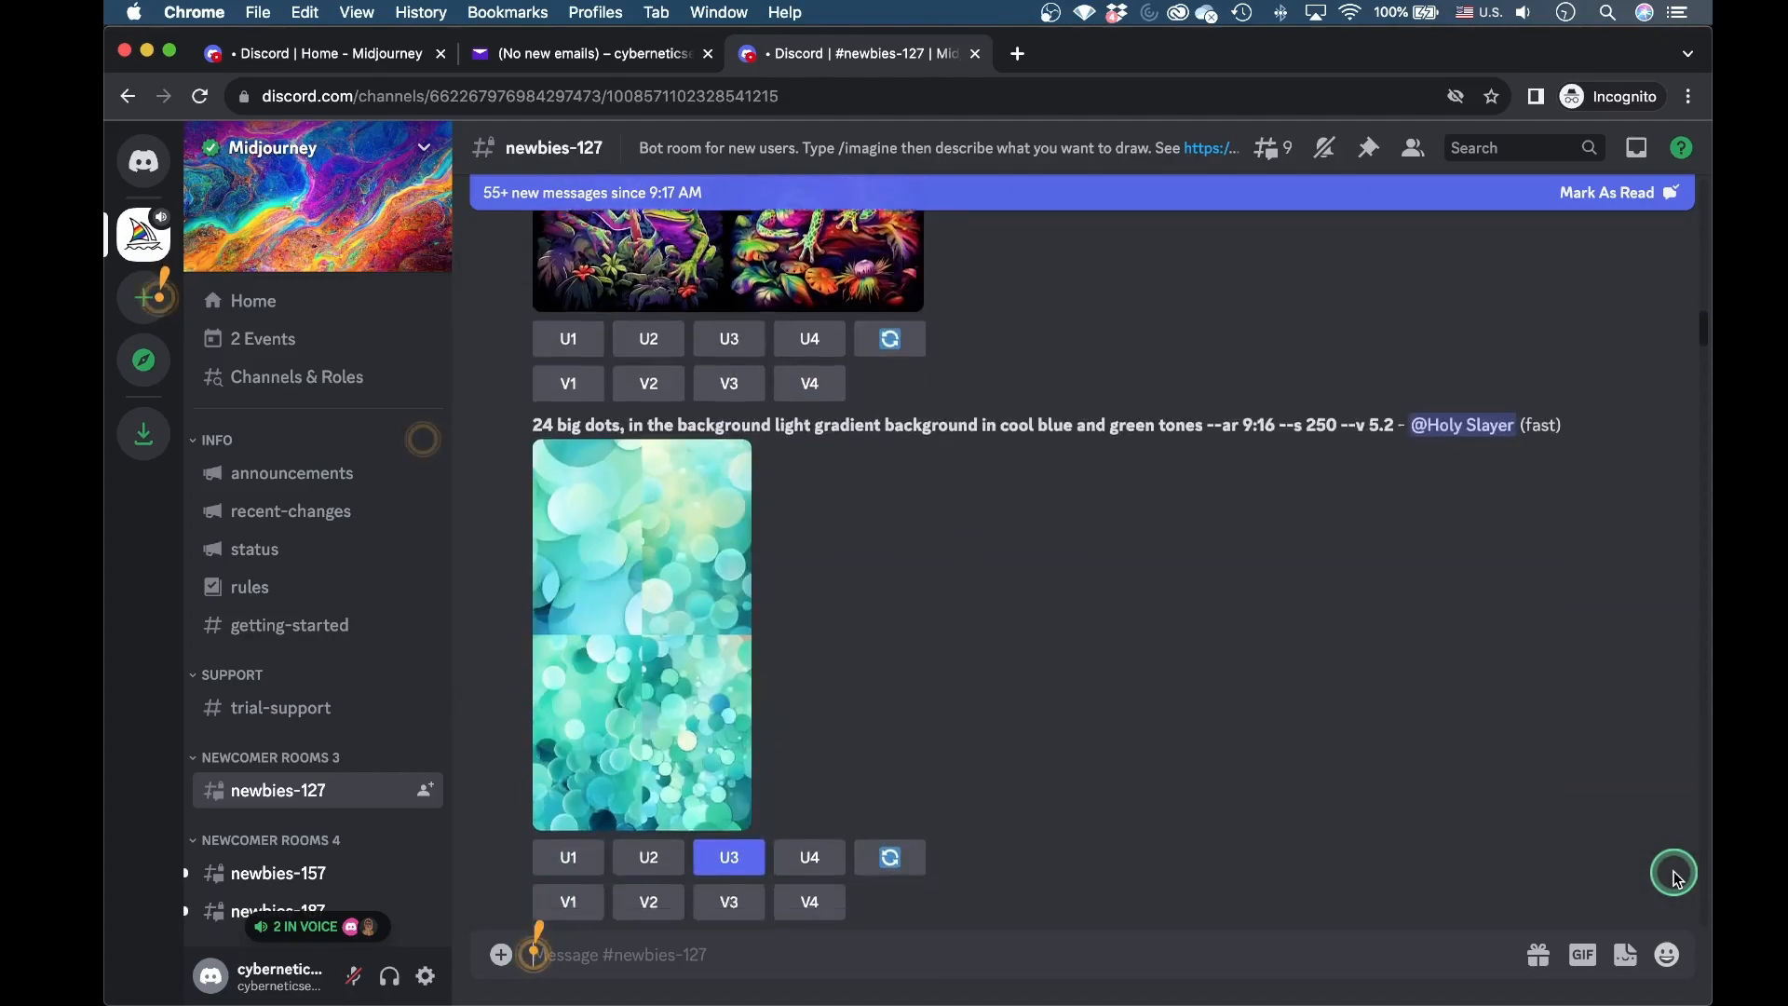
{"action": "scroll", "coordinate": [1676, 878], "scroll_direction": "down", "scroll_amount": 10}
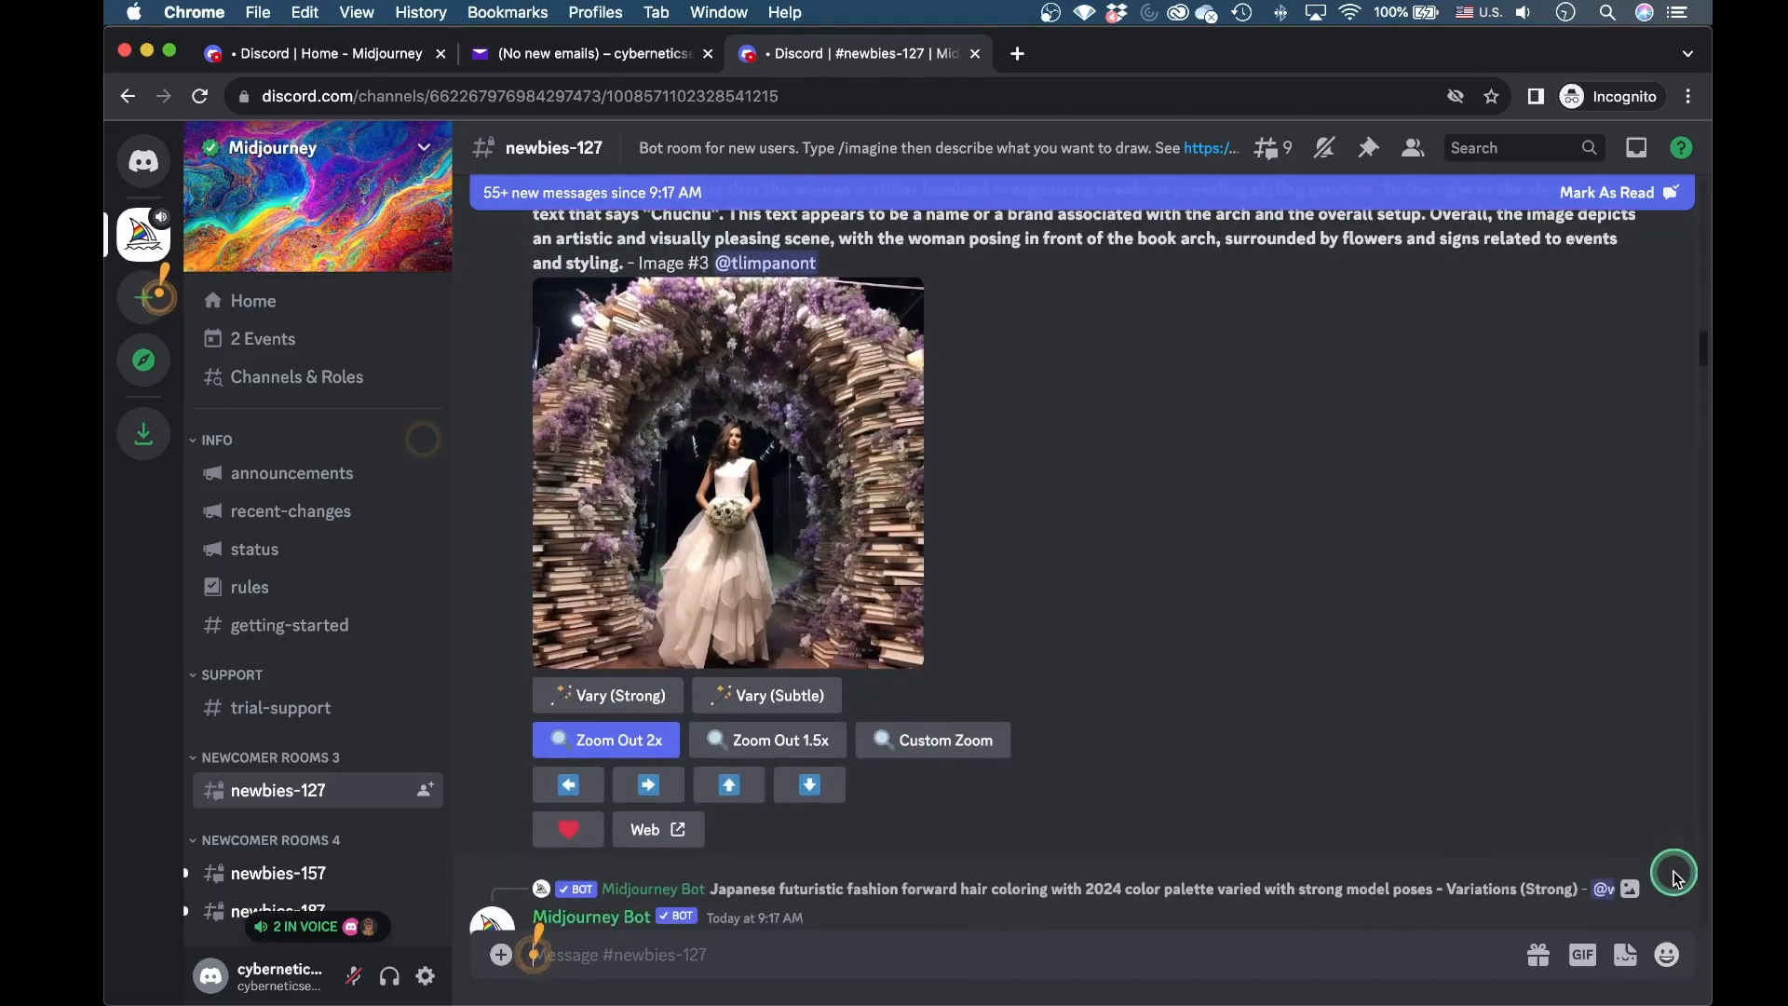
{"action": "scroll", "coordinate": [1676, 879], "scroll_direction": "down", "scroll_amount": 10}
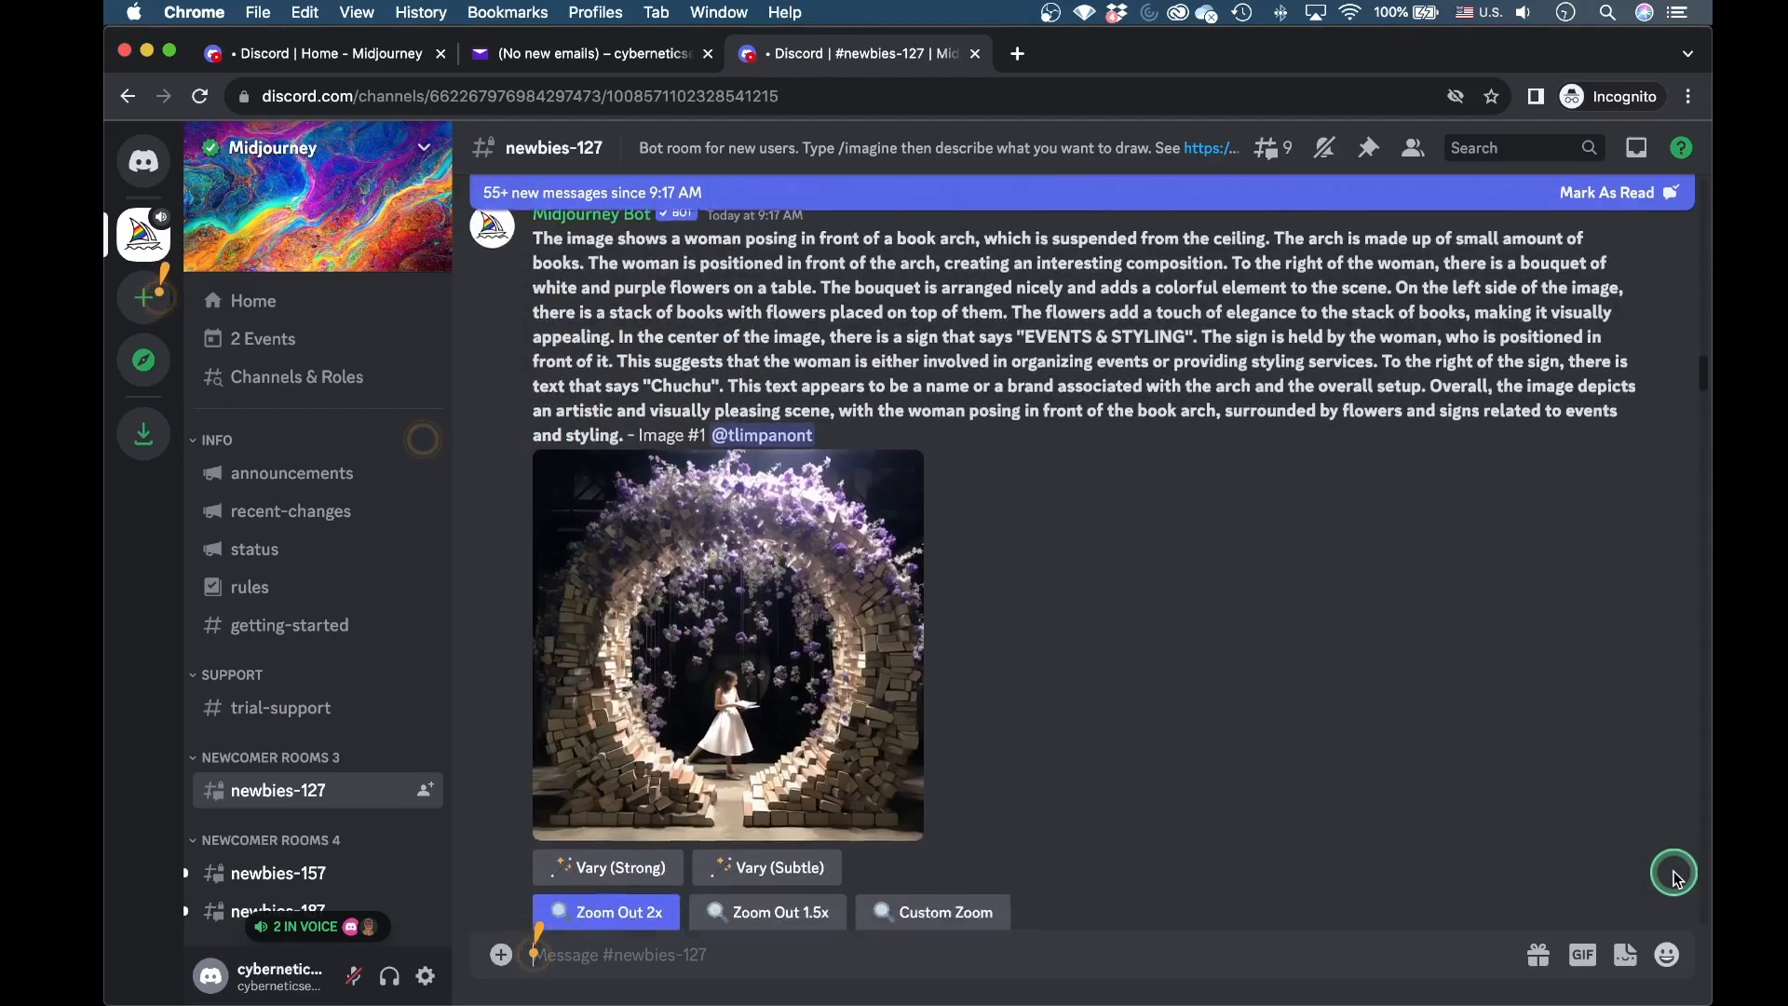
{"action": "scroll", "coordinate": [1677, 878], "scroll_direction": "down", "scroll_amount": 15}
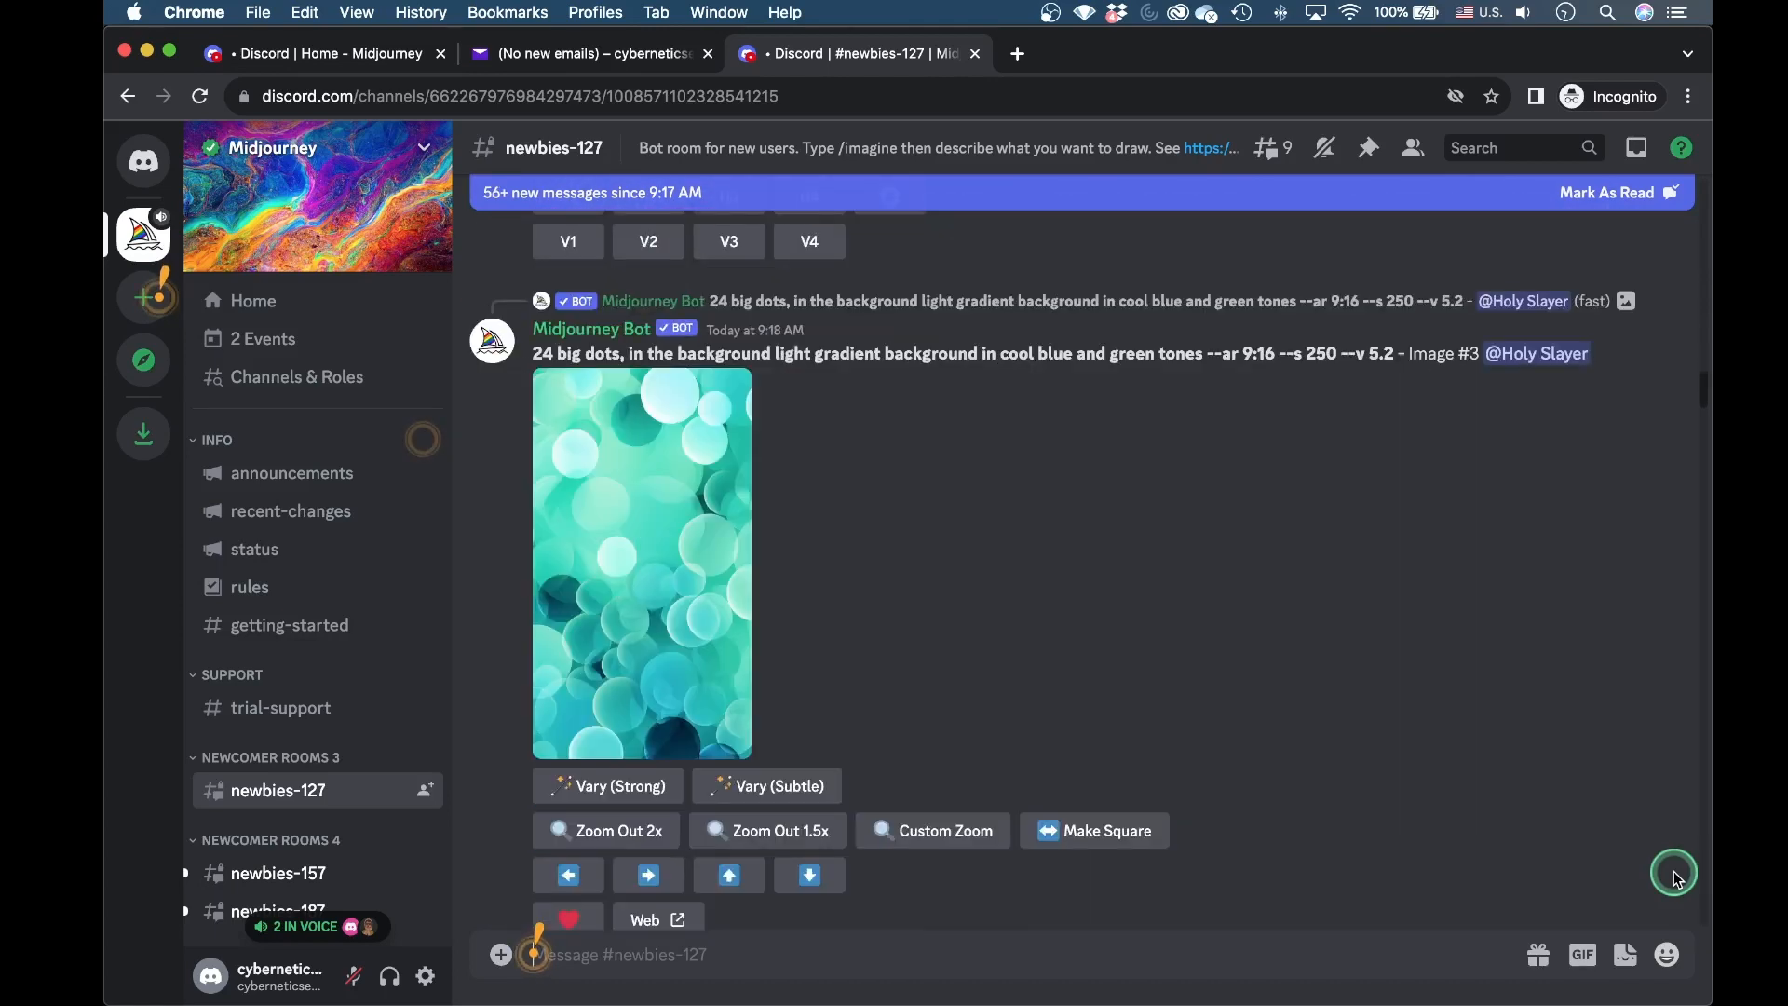
{"action": "scroll", "coordinate": [1668, 877], "scroll_direction": "down", "scroll_amount": 4}
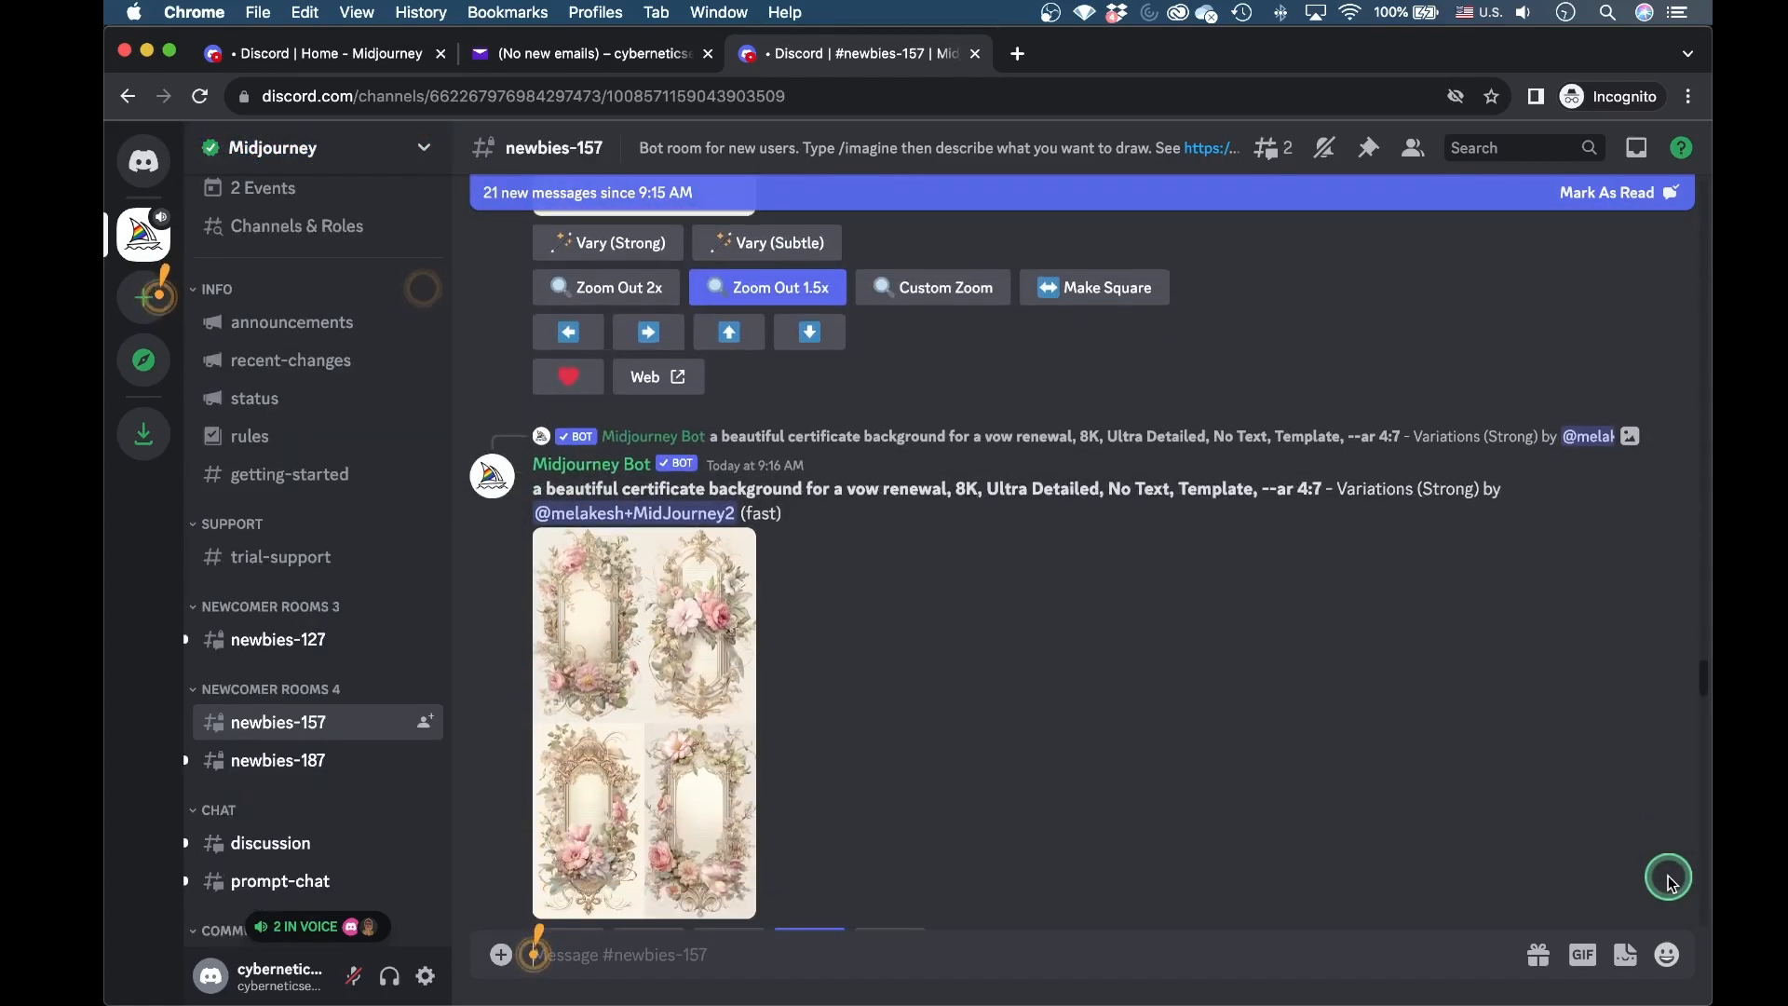
{"action": "scroll", "coordinate": [1669, 877], "scroll_direction": "down", "scroll_amount": 5}
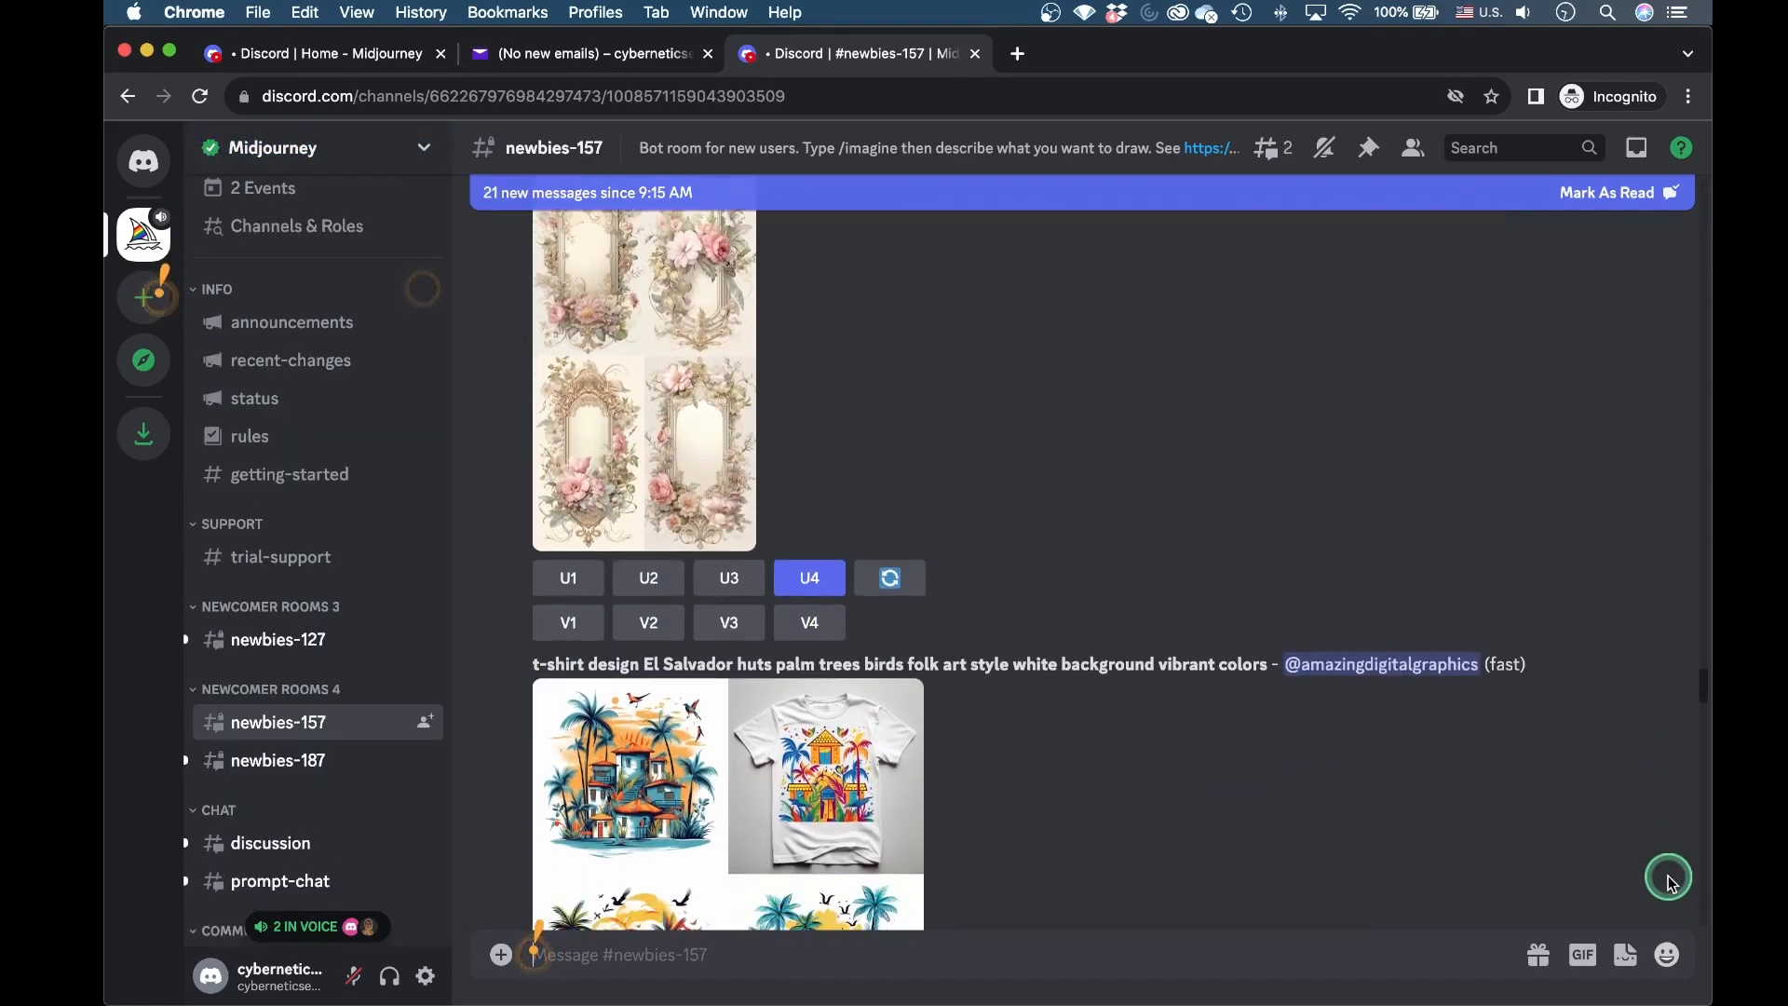
{"action": "scroll", "coordinate": [1670, 880], "scroll_direction": "down", "scroll_amount": 5}
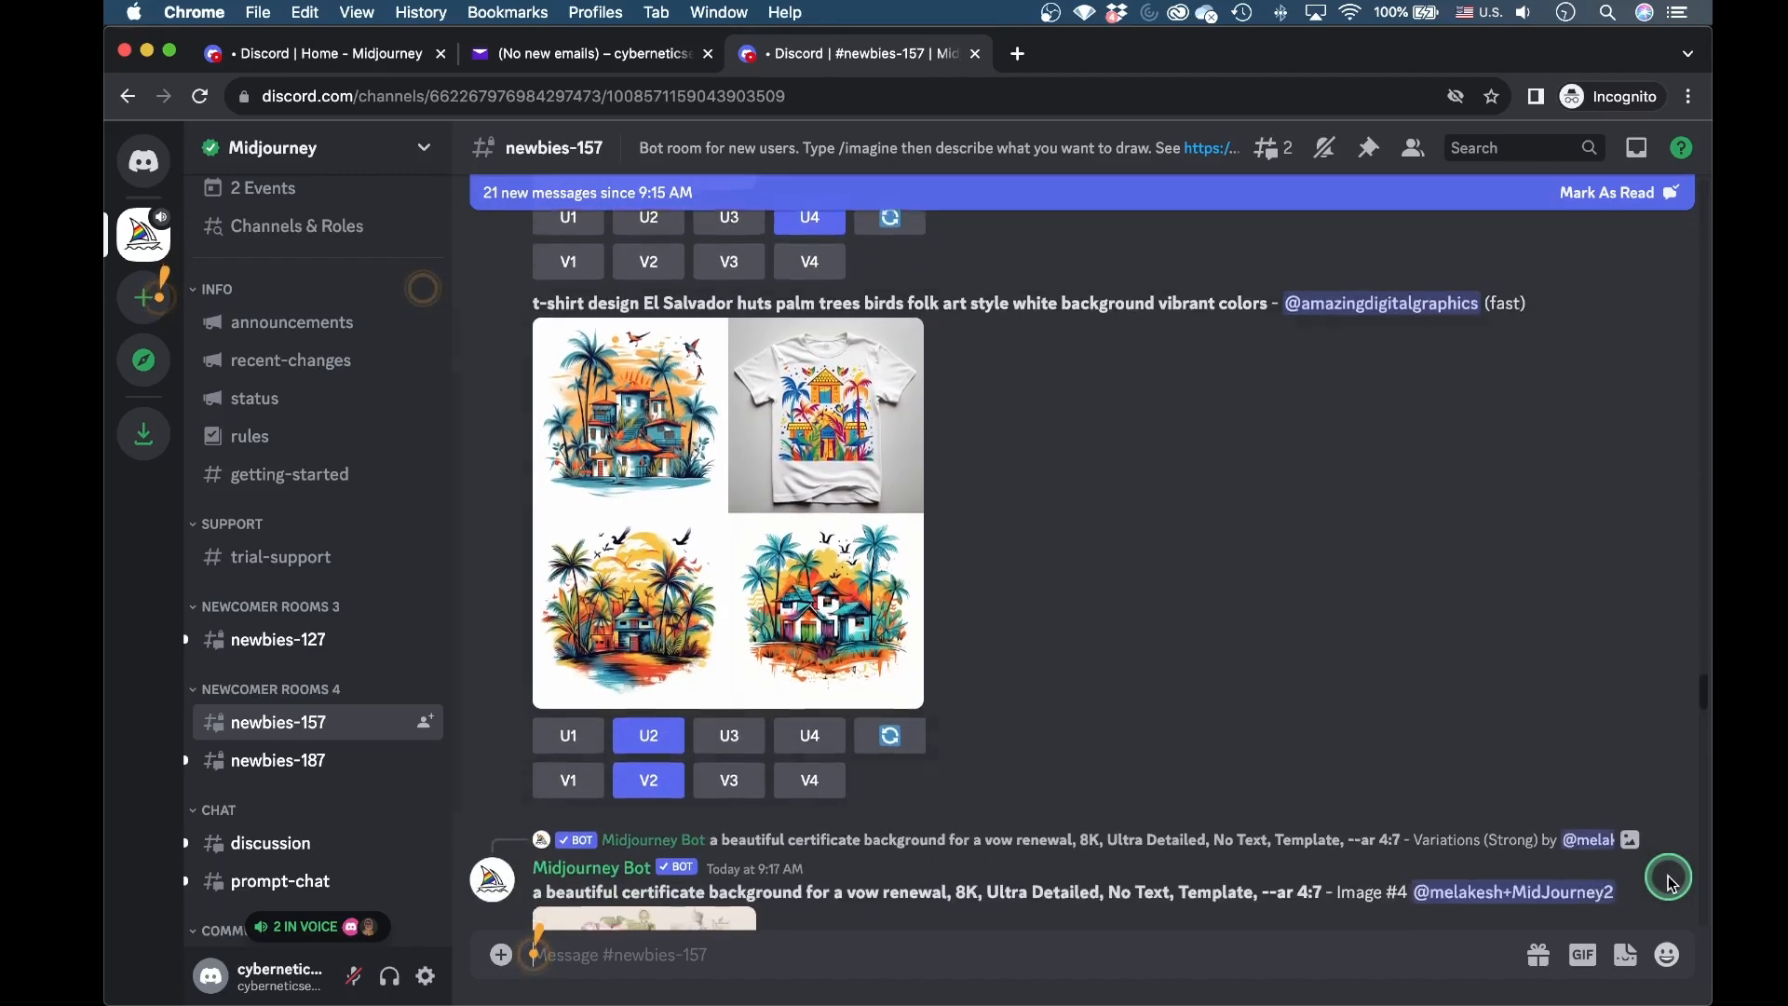
{"action": "scroll", "coordinate": [1671, 882], "scroll_direction": "down", "scroll_amount": 8}
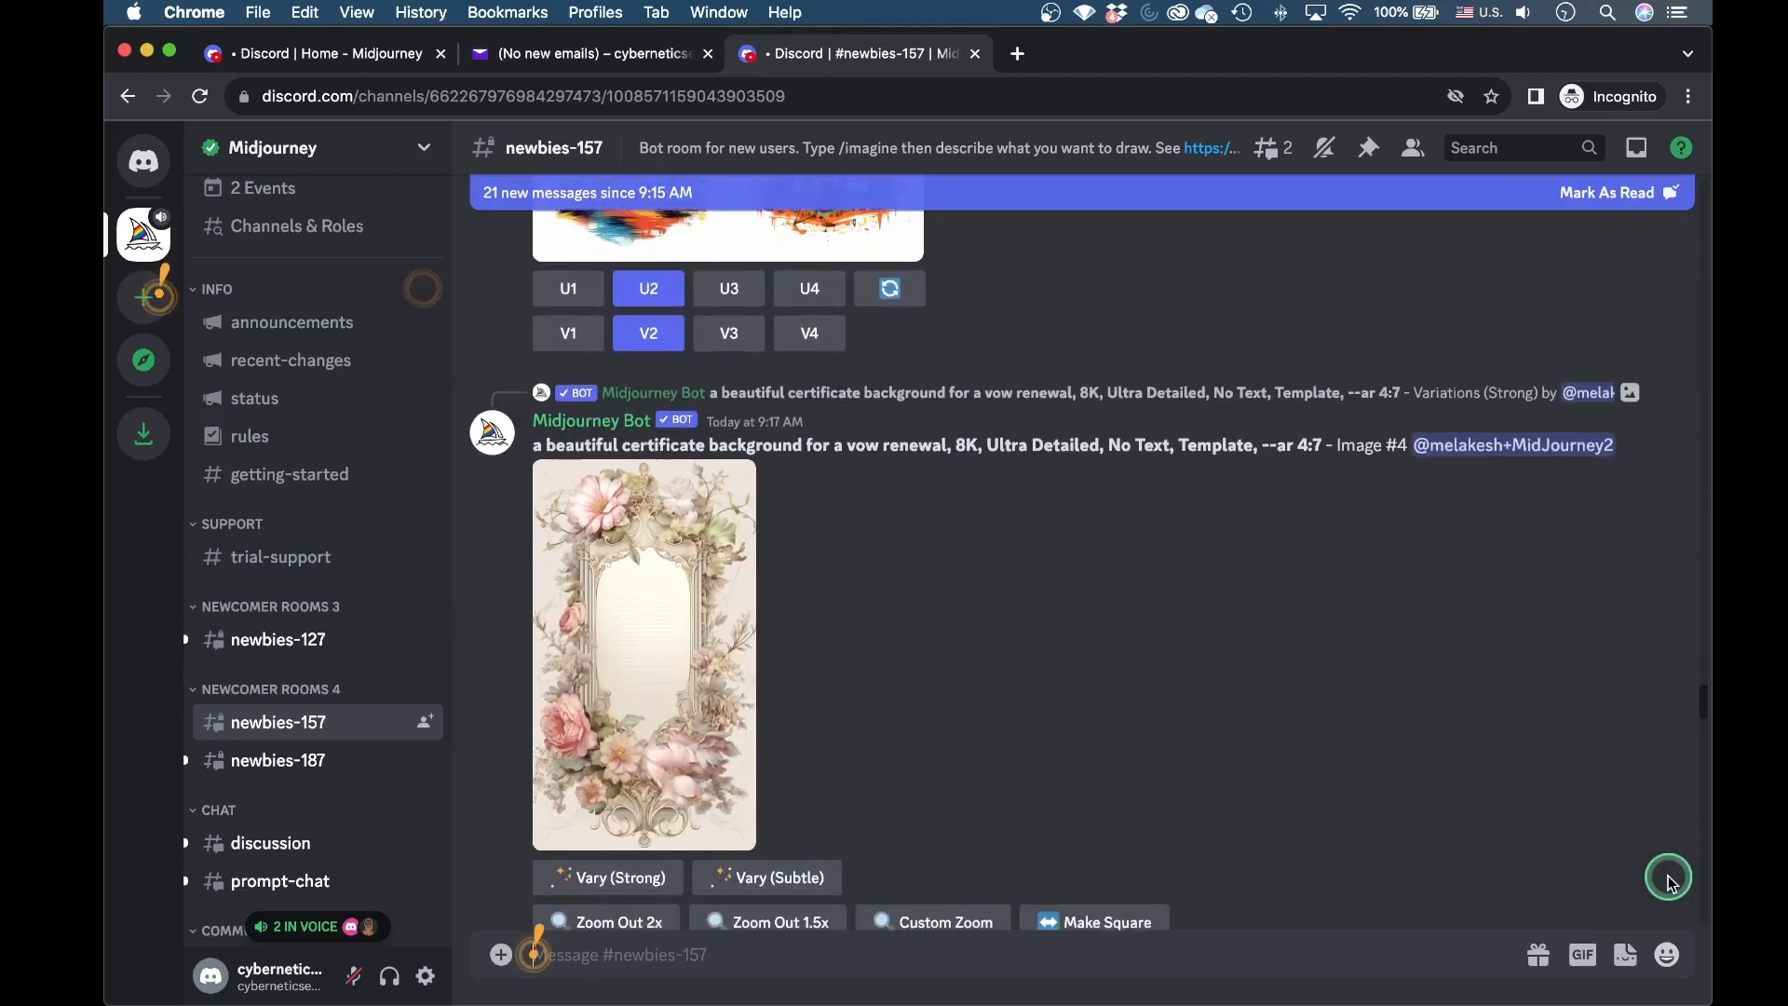
{"action": "scroll", "coordinate": [1669, 876], "scroll_direction": "down", "scroll_amount": 4}
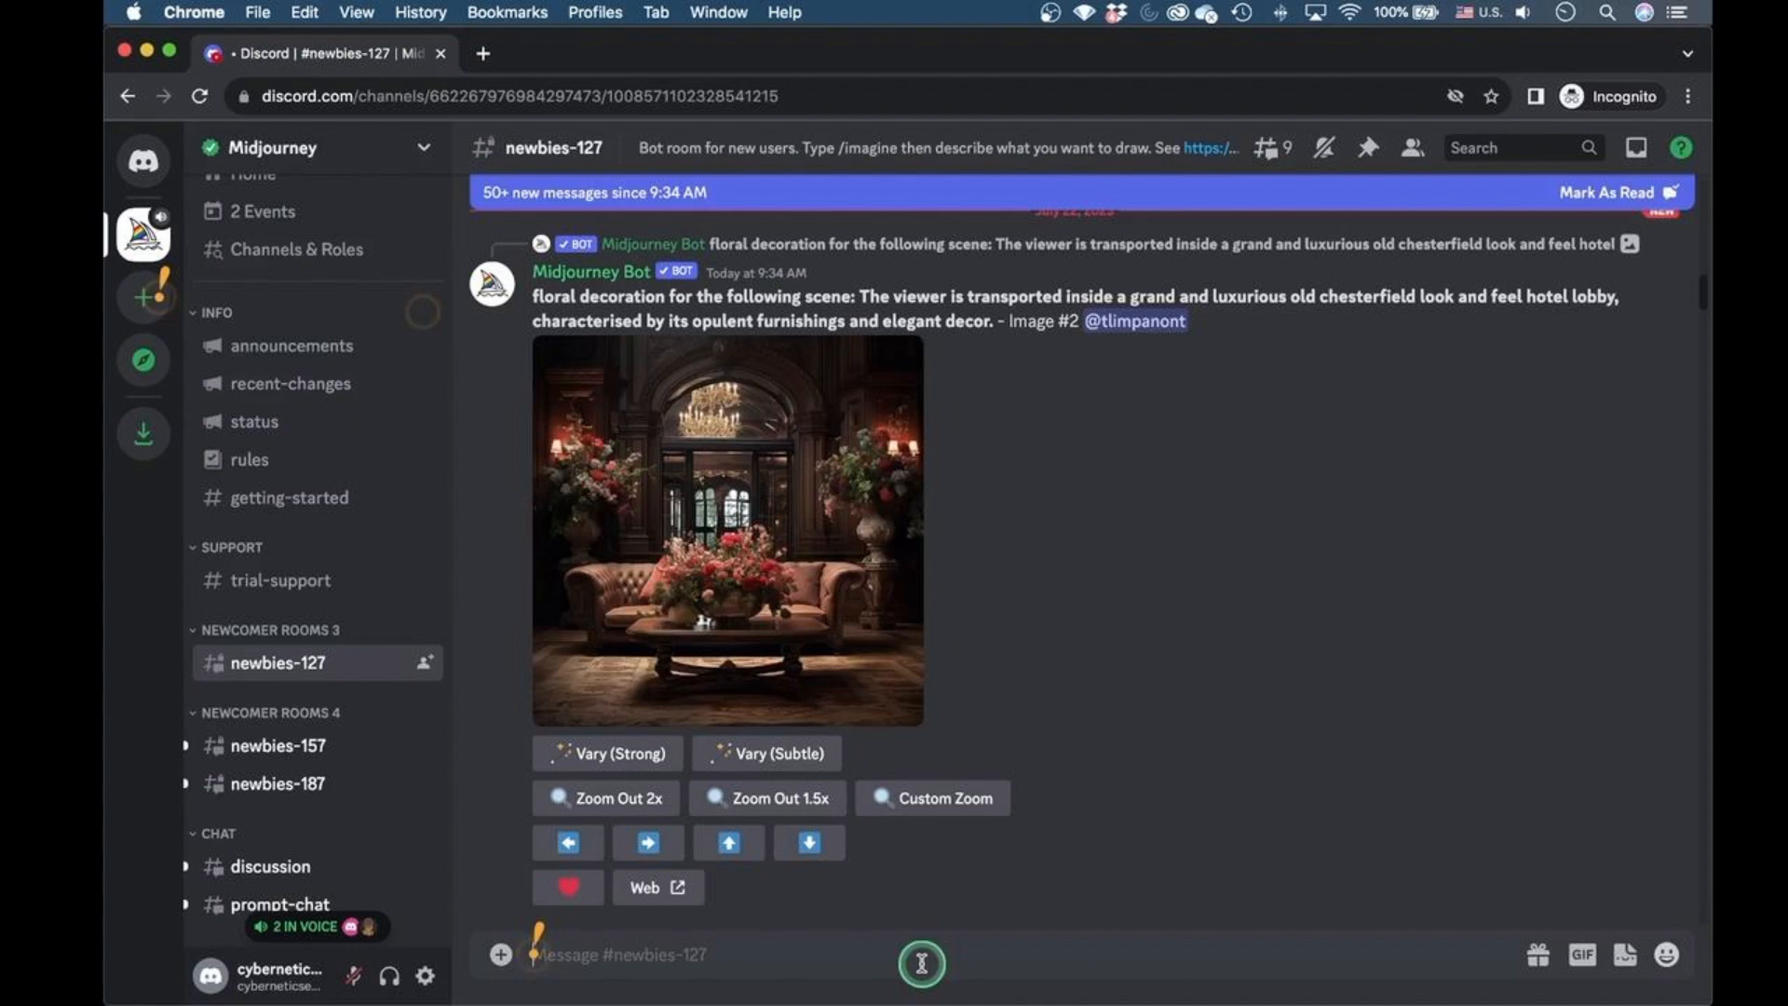
- Run the /subscribe command in the newbies-127 channel and open the personal account management page from the bot's reply
{"action": "type", "text": "/subscribe"}
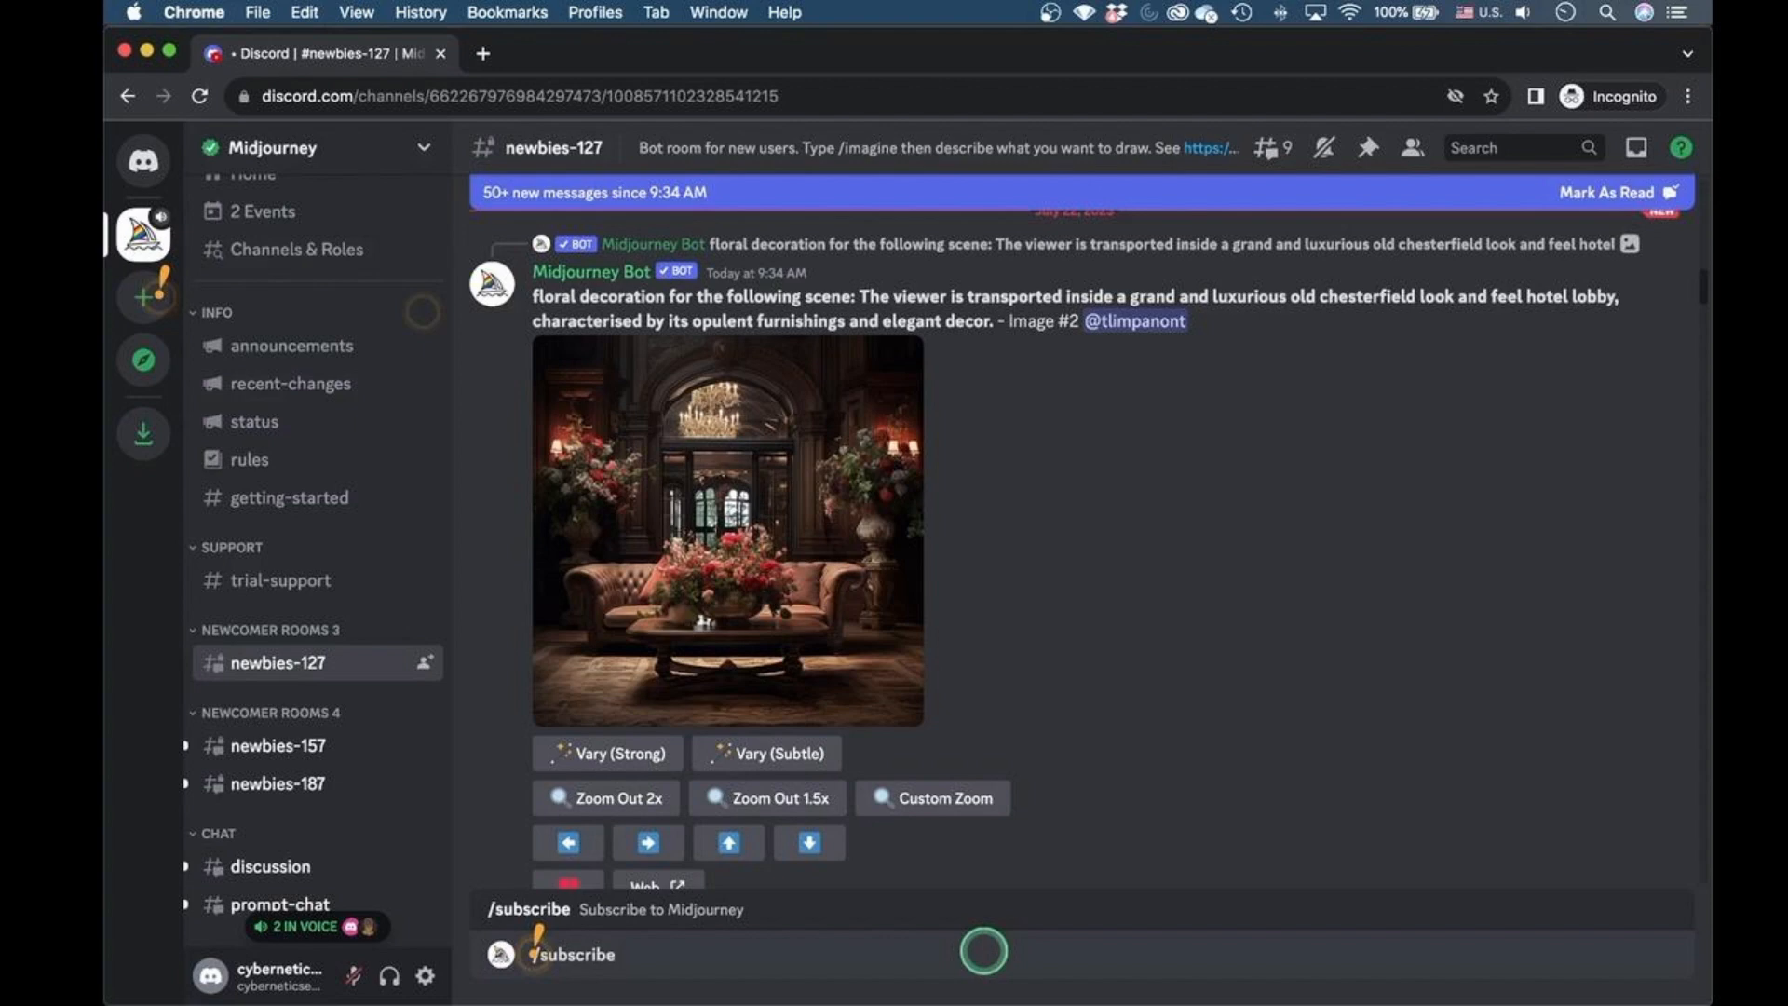
{"action": "key", "text": "Return"}
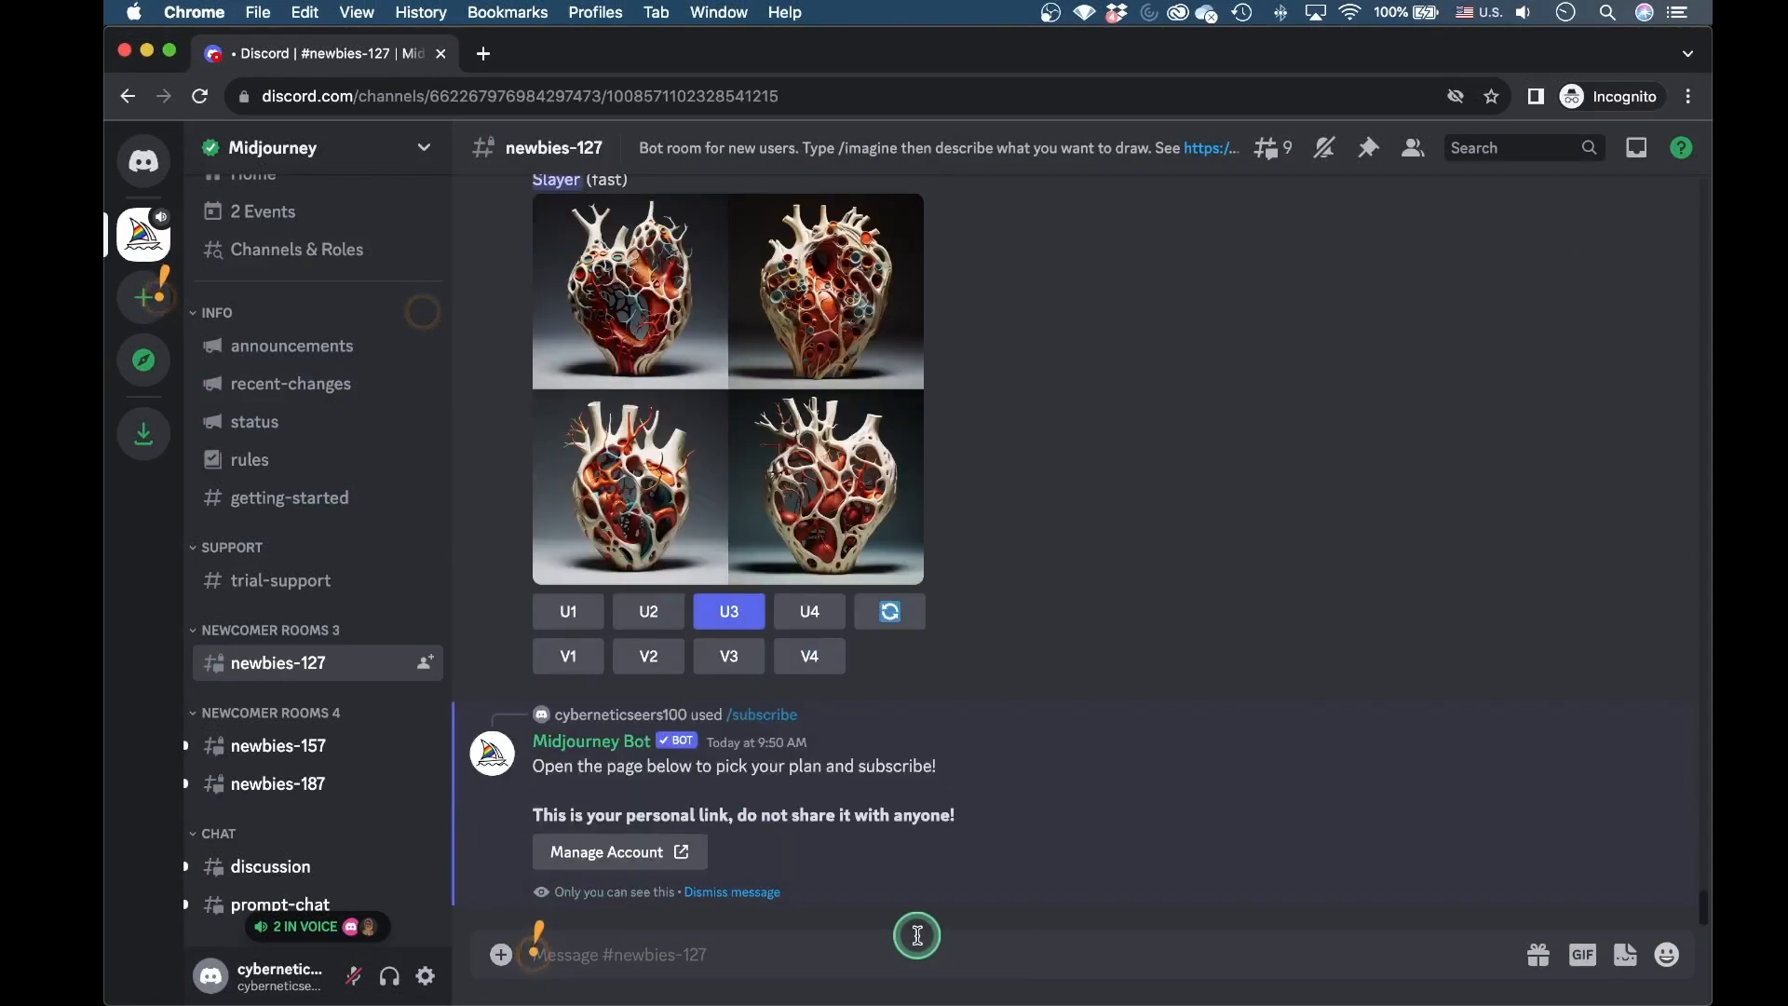
{"action": "left_click", "coordinate": [663, 859]}
{"action": "left_click", "coordinate": [1138, 730]}
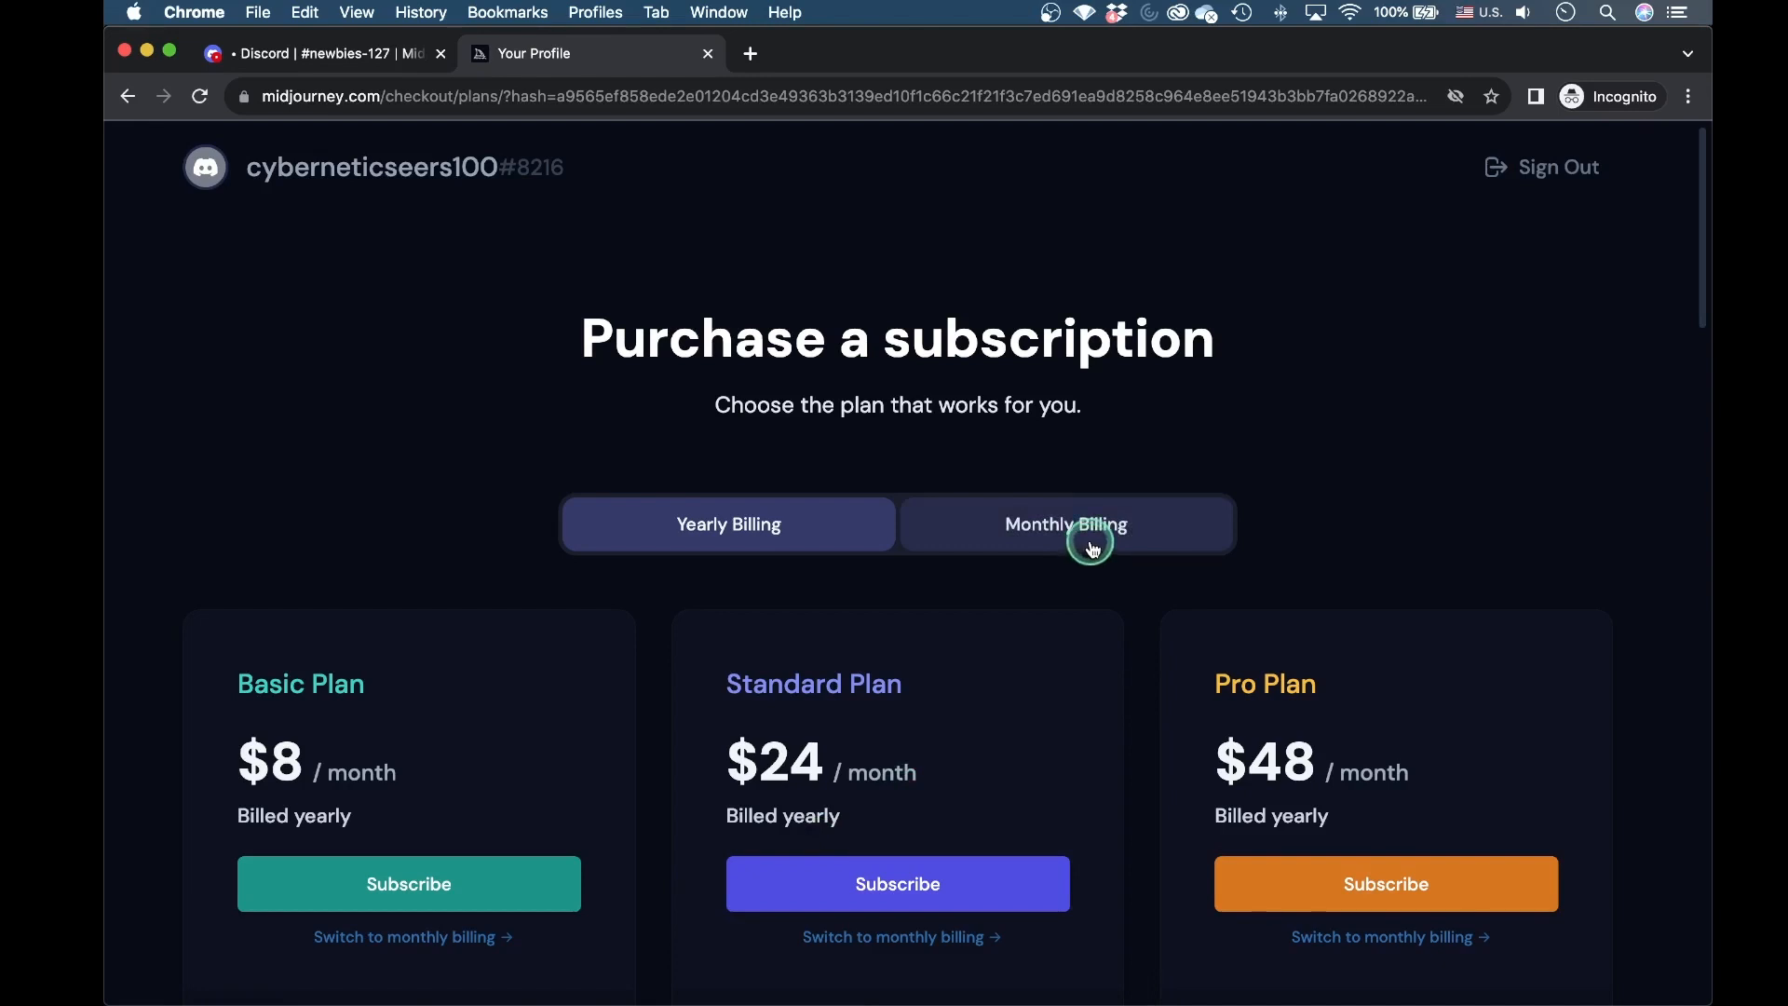
- Switch the plans to monthly billing and start a subscription to the $30 Standard Plan
{"action": "left_click", "coordinate": [1093, 548]}
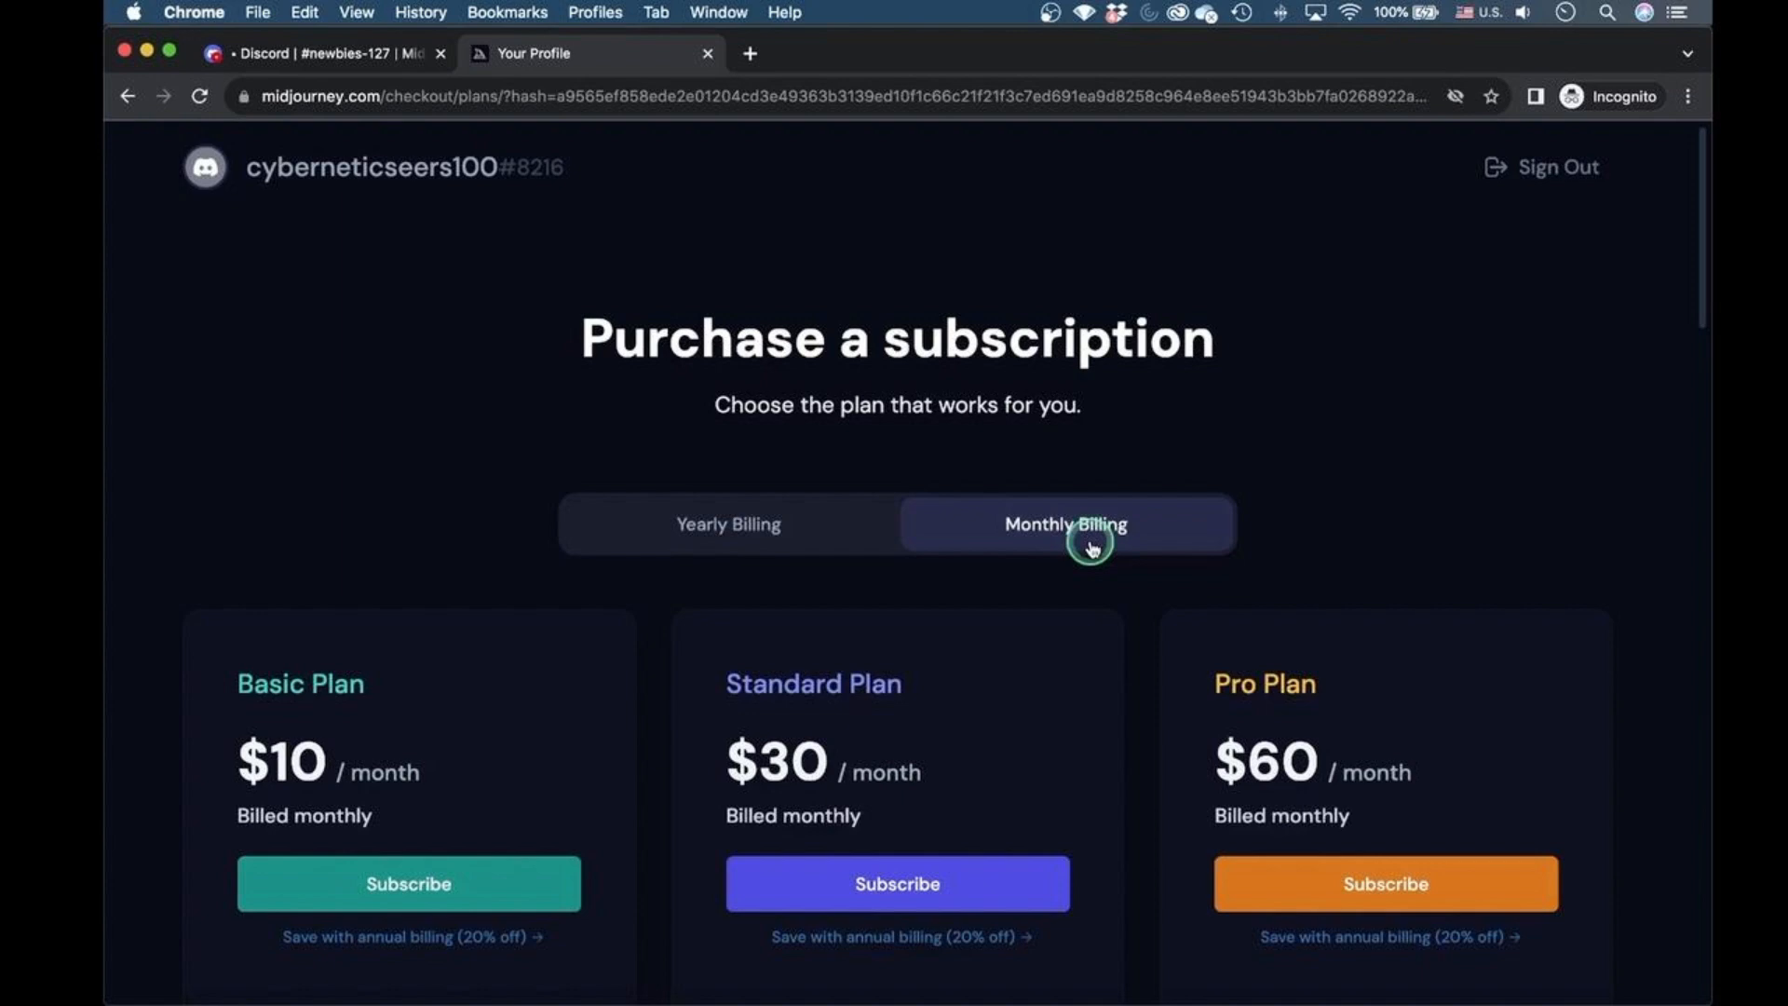
{"action": "scroll", "coordinate": [1081, 577], "scroll_direction": "down", "scroll_amount": 5}
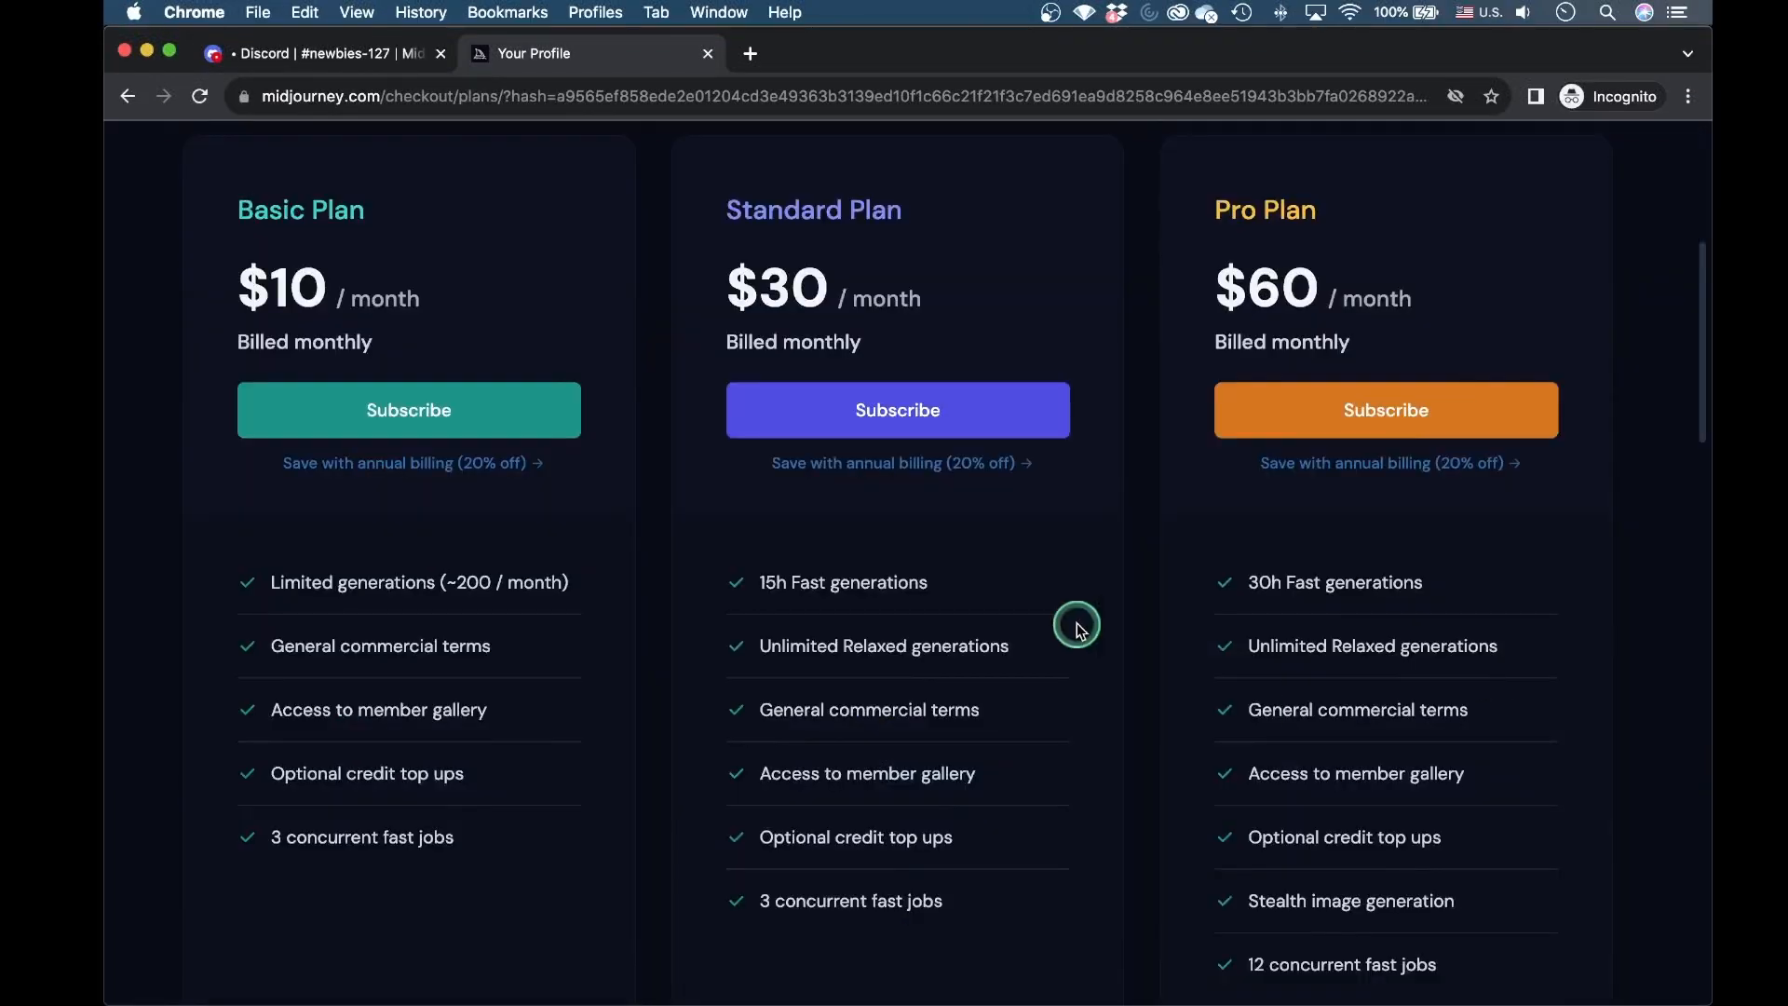
{"action": "left_click", "coordinate": [924, 419]}
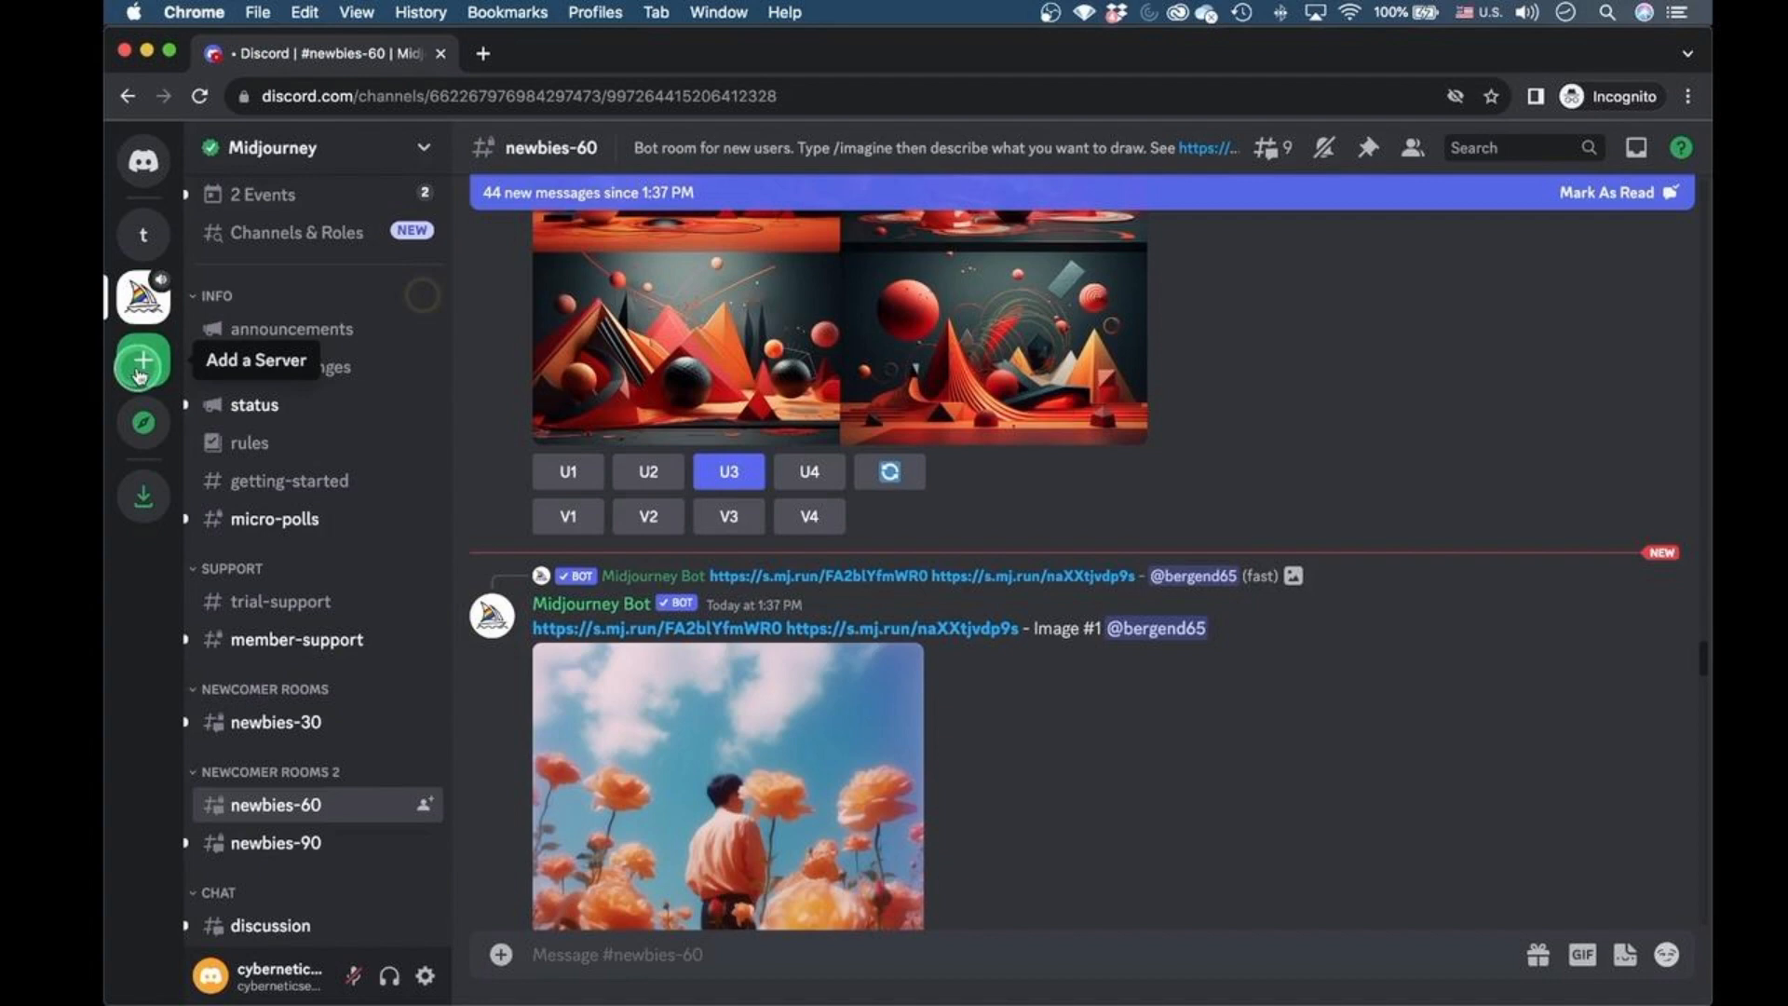
- Create your own server from scratch for me and my friends, named "cybernetic seers"
{"action": "left_click", "coordinate": [139, 376]}
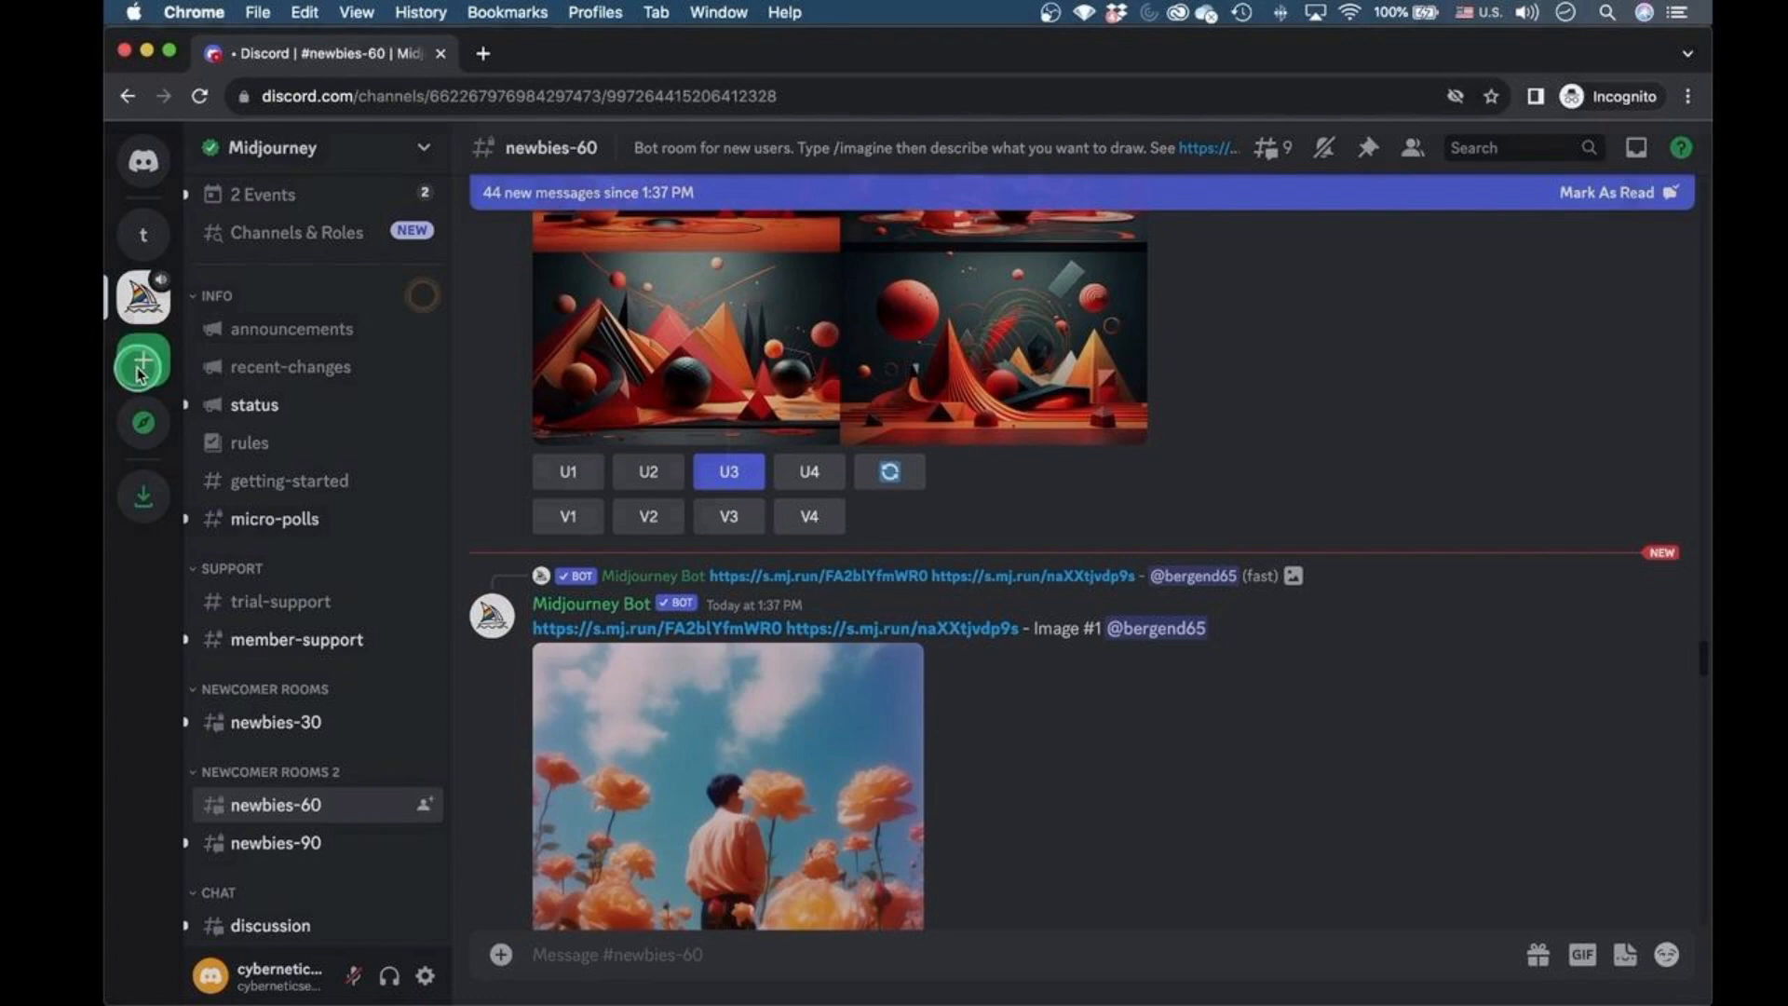
{"action": "left_click", "coordinate": [142, 371]}
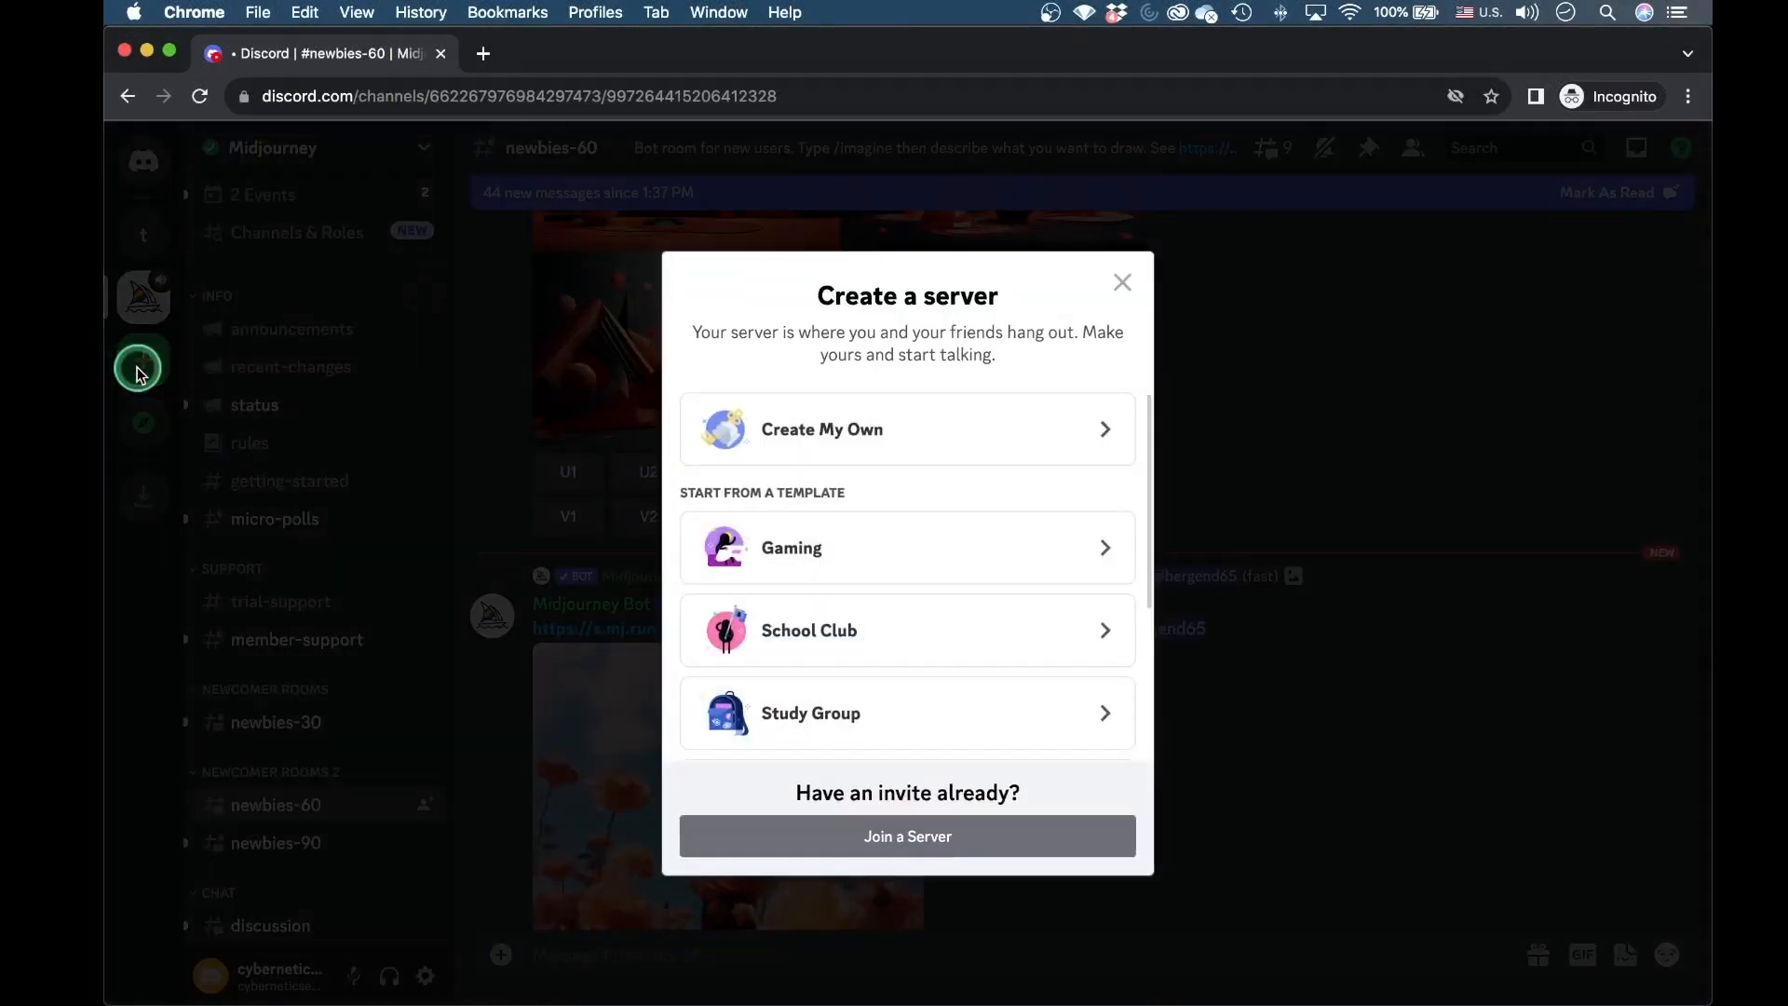
{"action": "left_click", "coordinate": [1110, 441]}
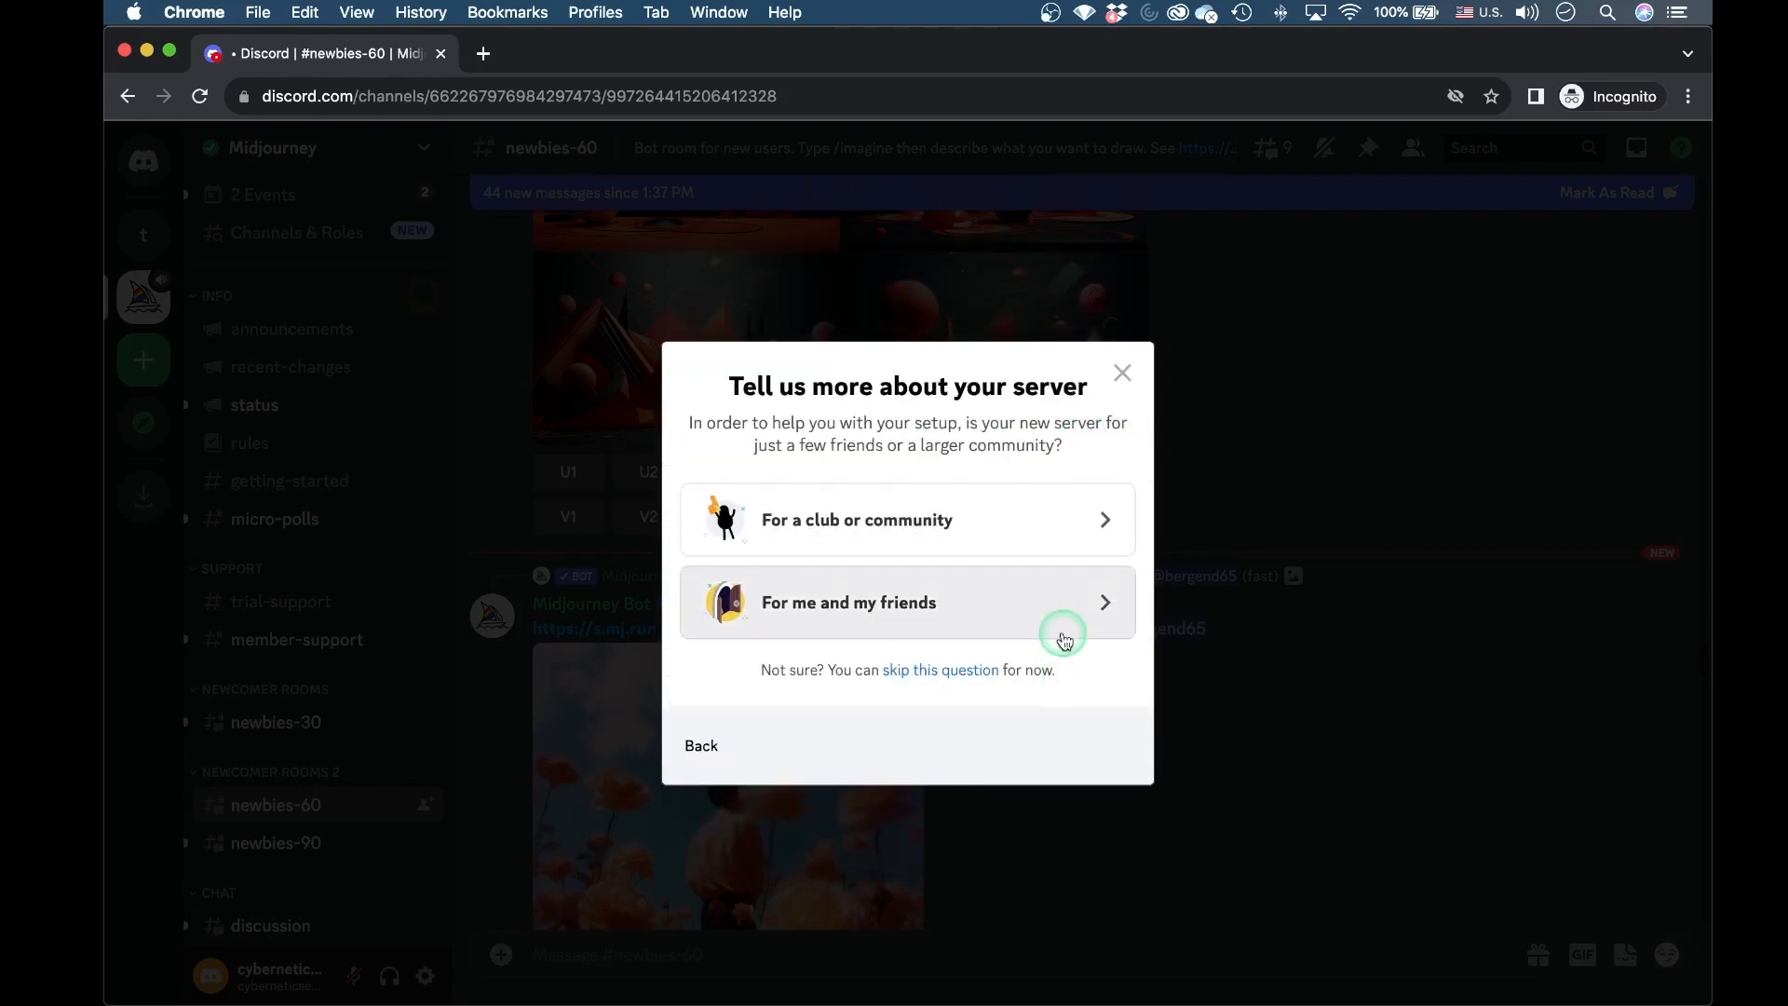
{"action": "left_click", "coordinate": [1064, 640]}
{"action": "type", "text": "cybernetic seers"}
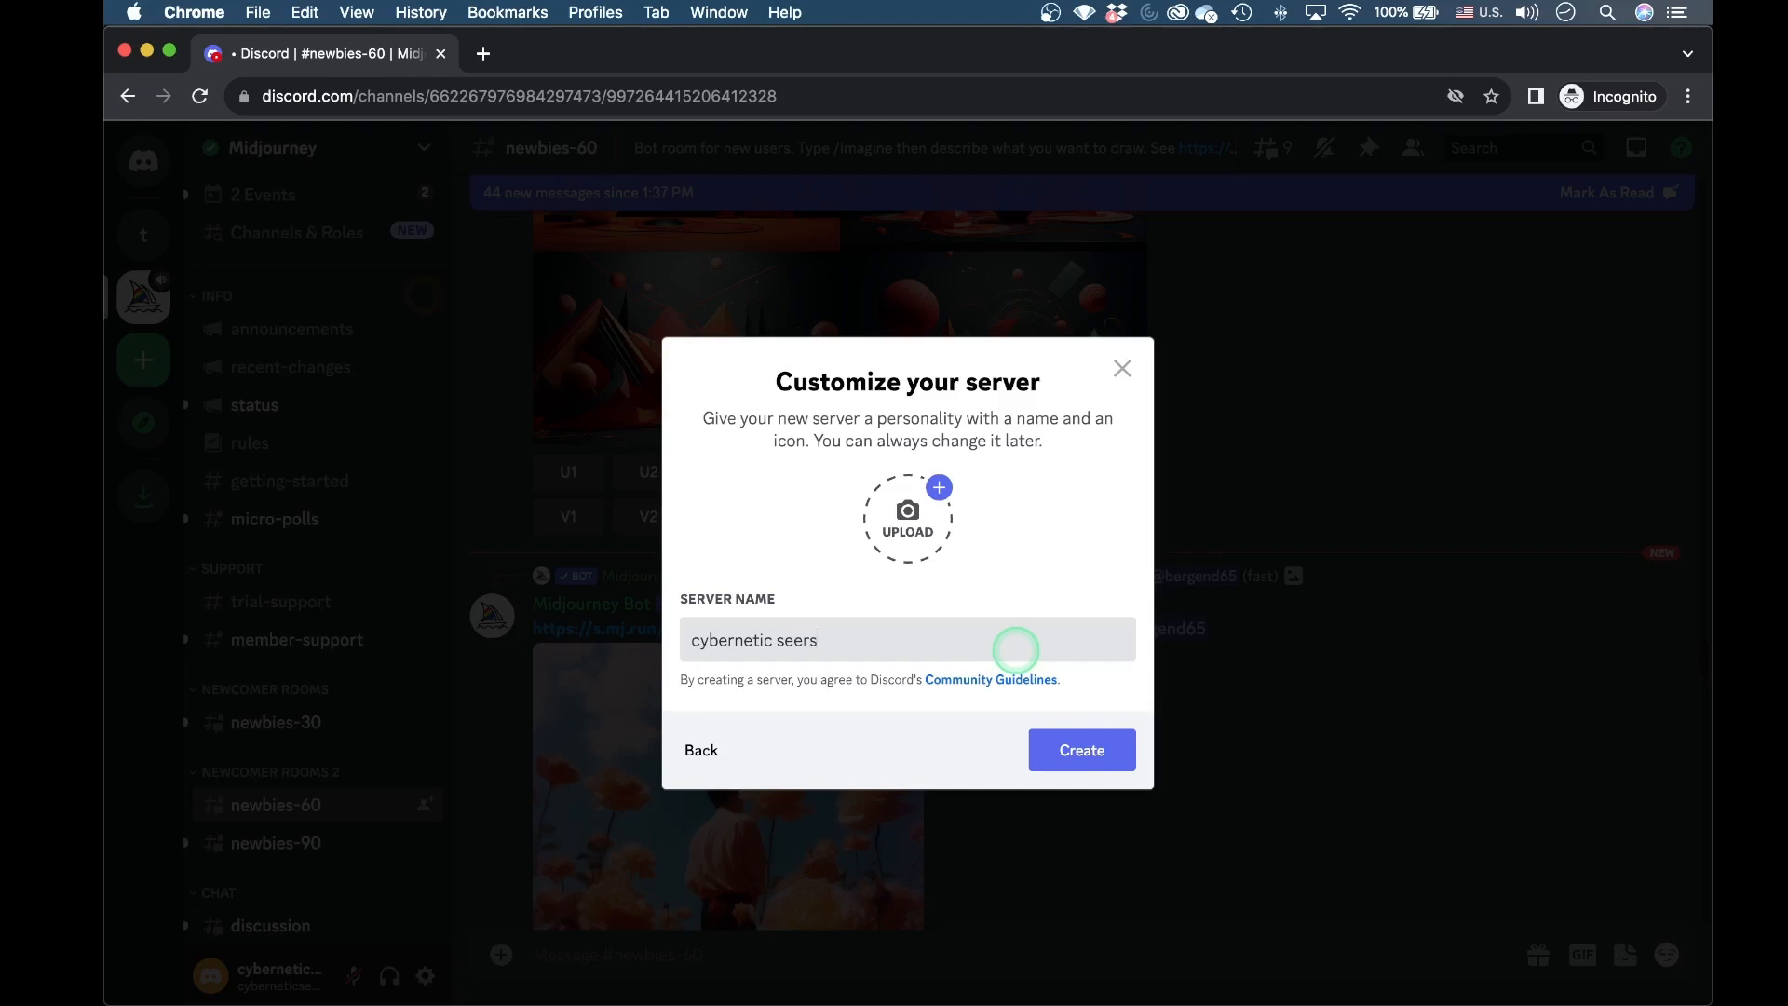
{"action": "left_click", "coordinate": [1072, 748]}
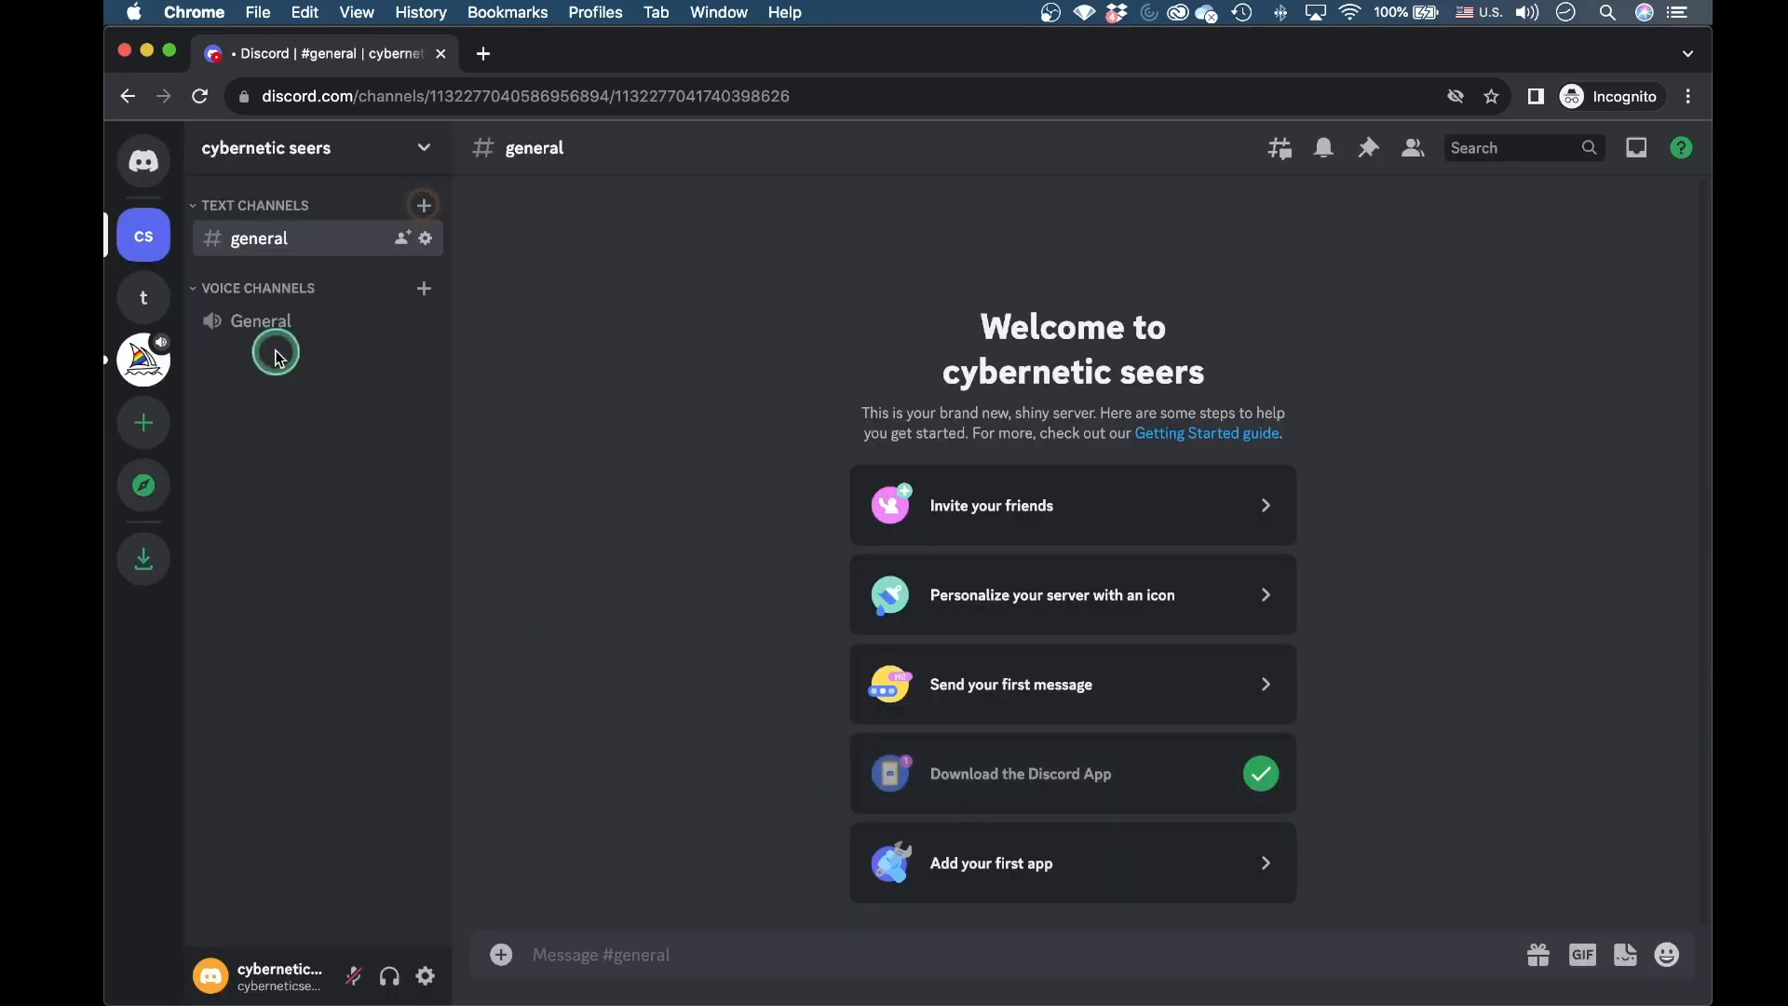
- Start adding the Midjourney Bot from the Midjourney server's newbies-60 channel, with cybernetic seers as the target server
{"action": "left_click", "coordinate": [149, 378]}
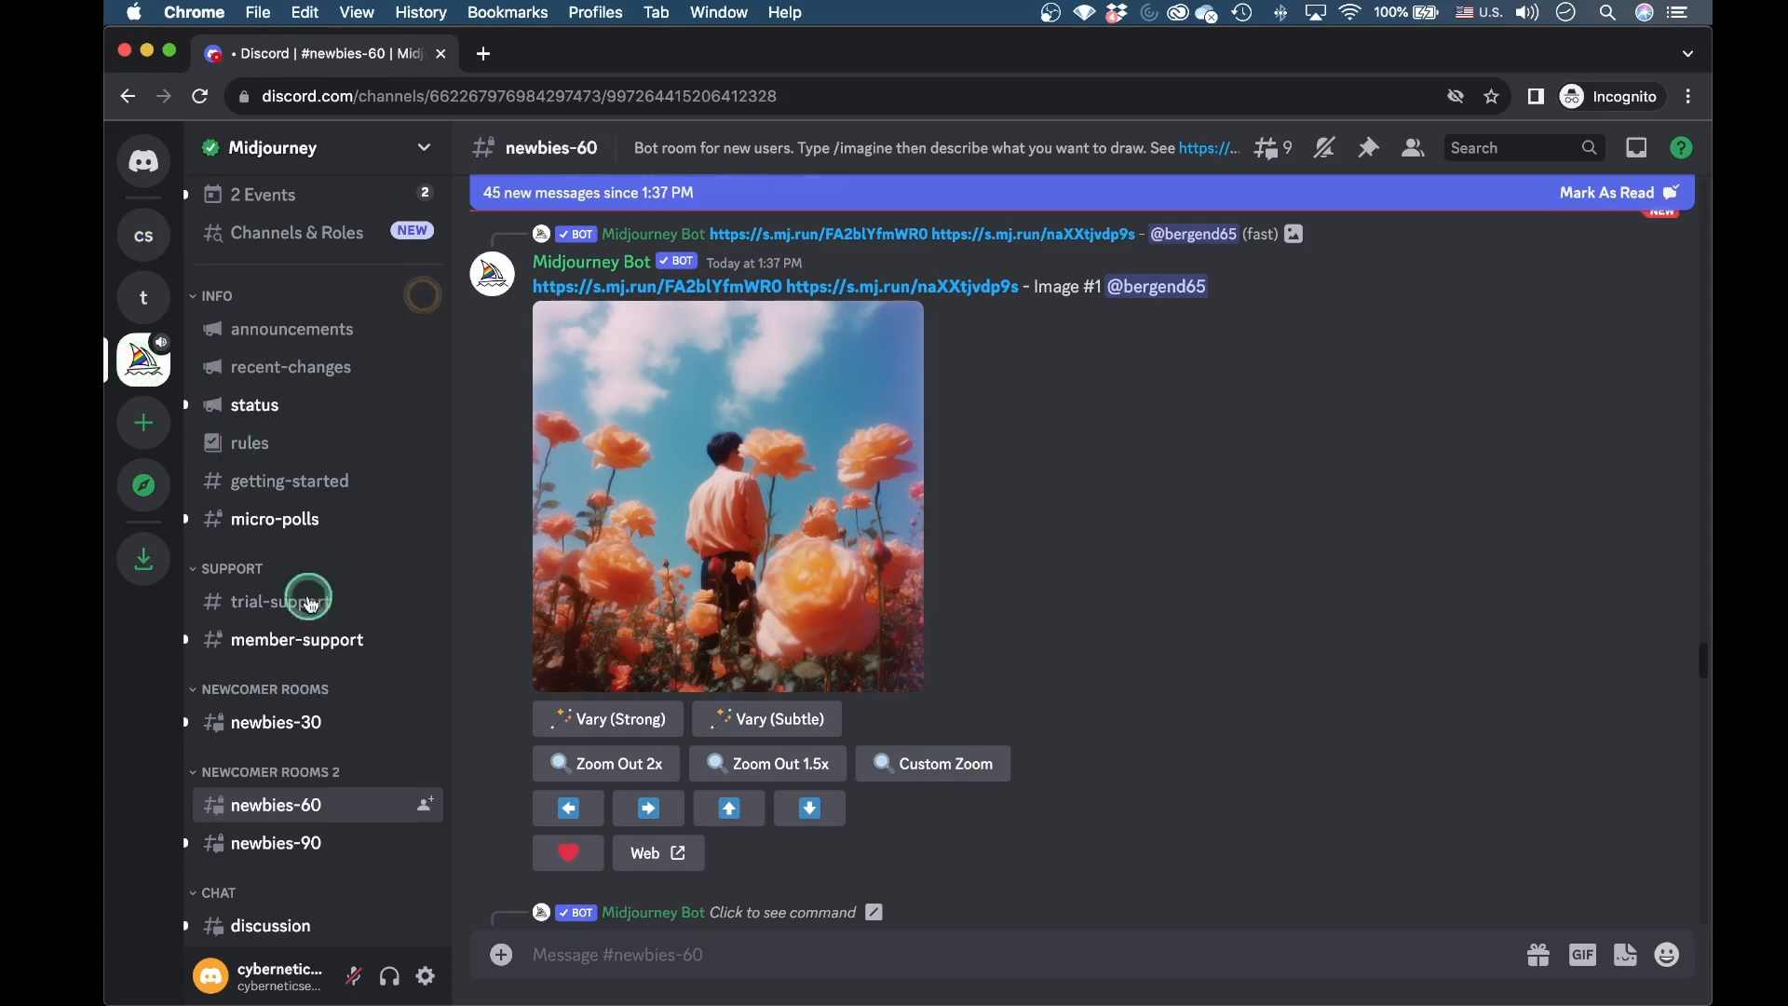
{"action": "left_click", "coordinate": [603, 265]}
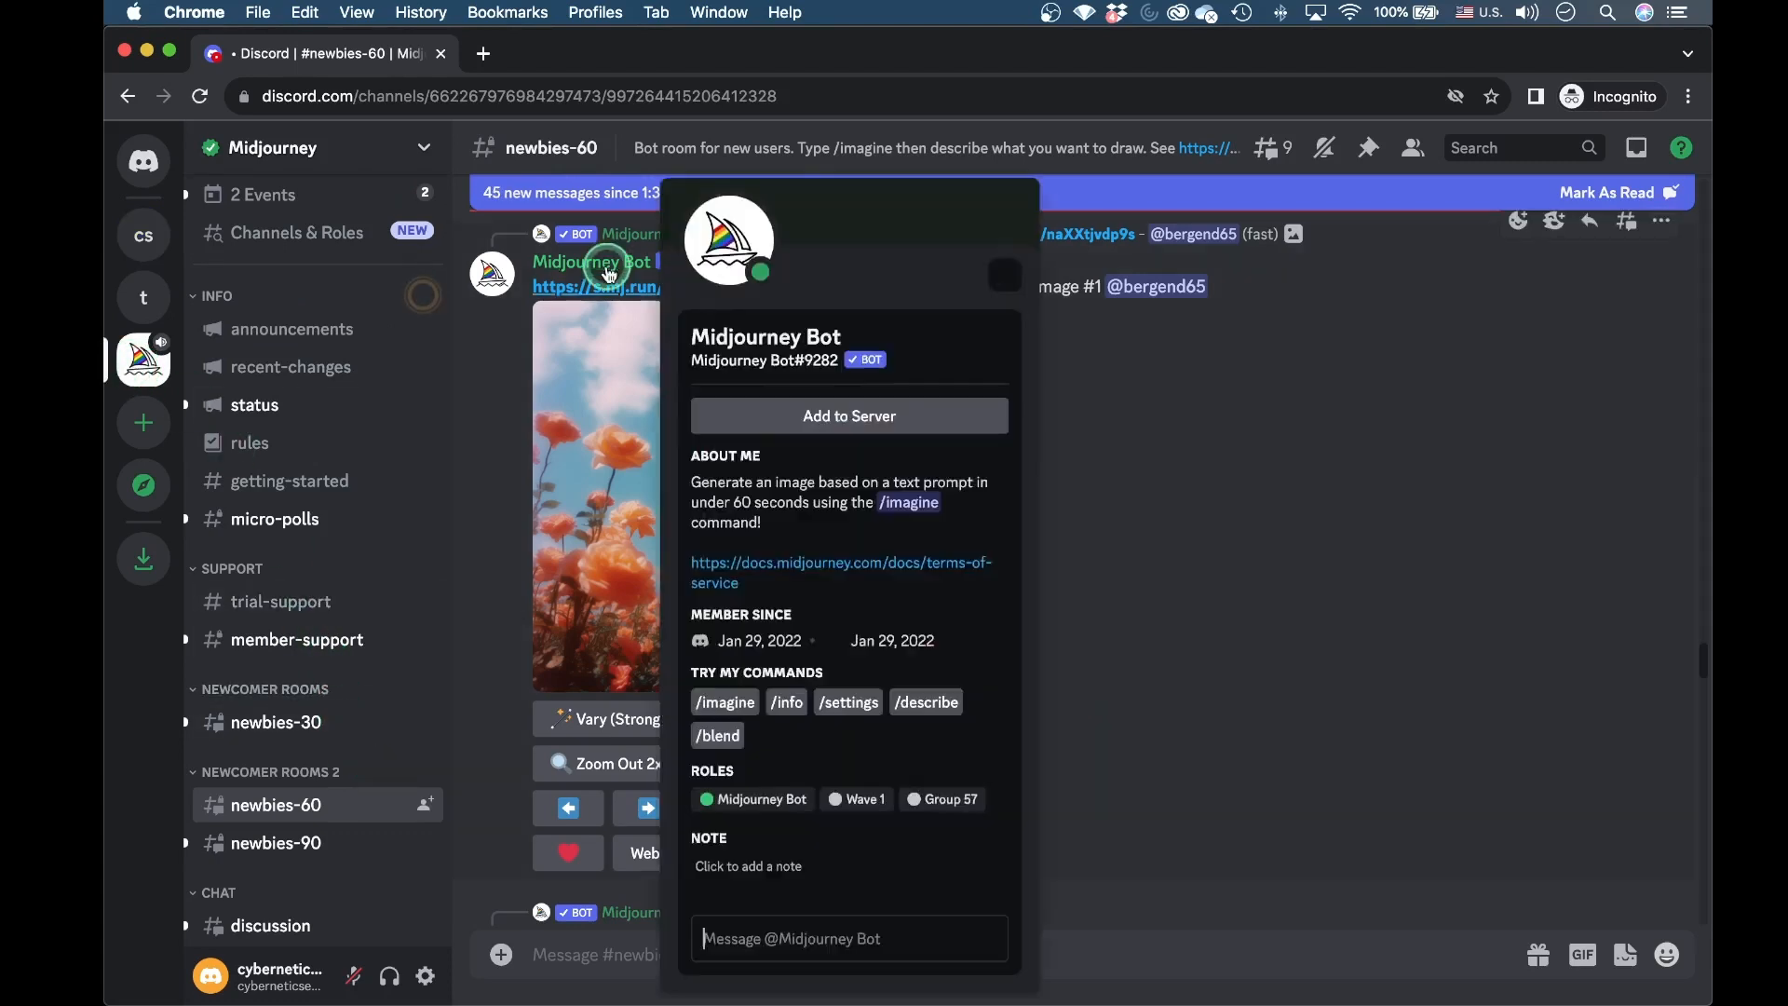
{"action": "left_click", "coordinate": [858, 436]}
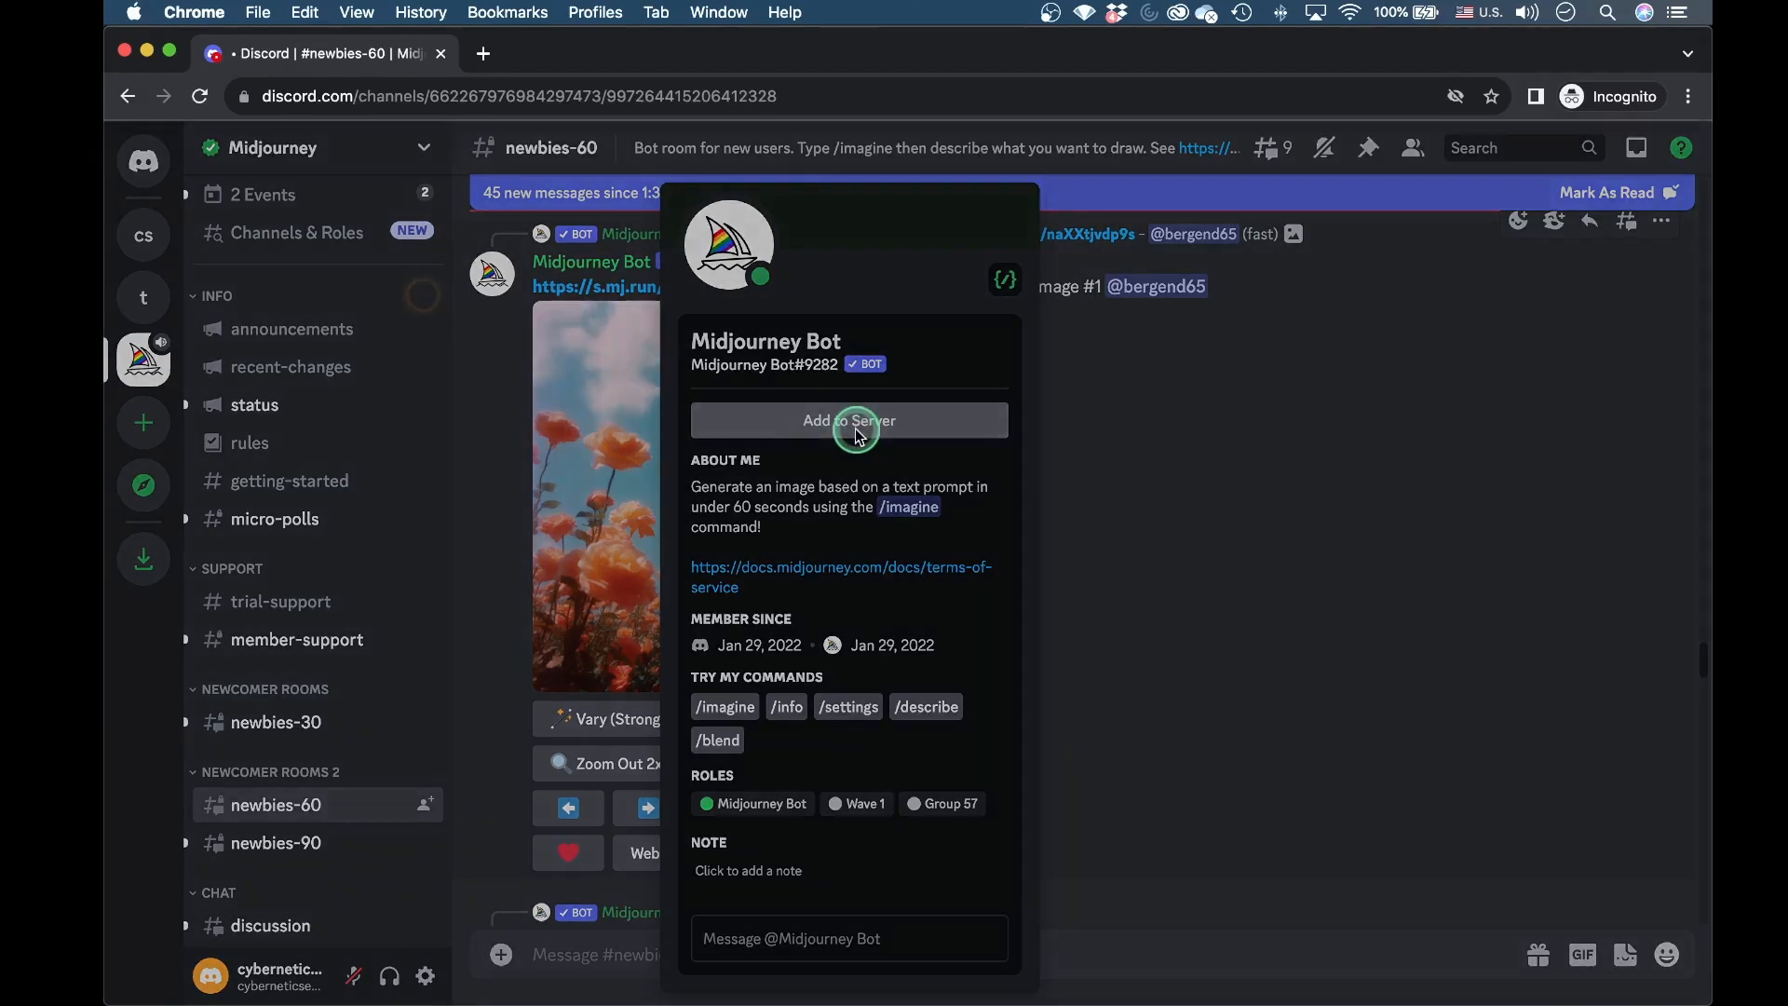
{"action": "left_click", "coordinate": [1072, 694]}
{"action": "left_click", "coordinate": [1065, 738]}
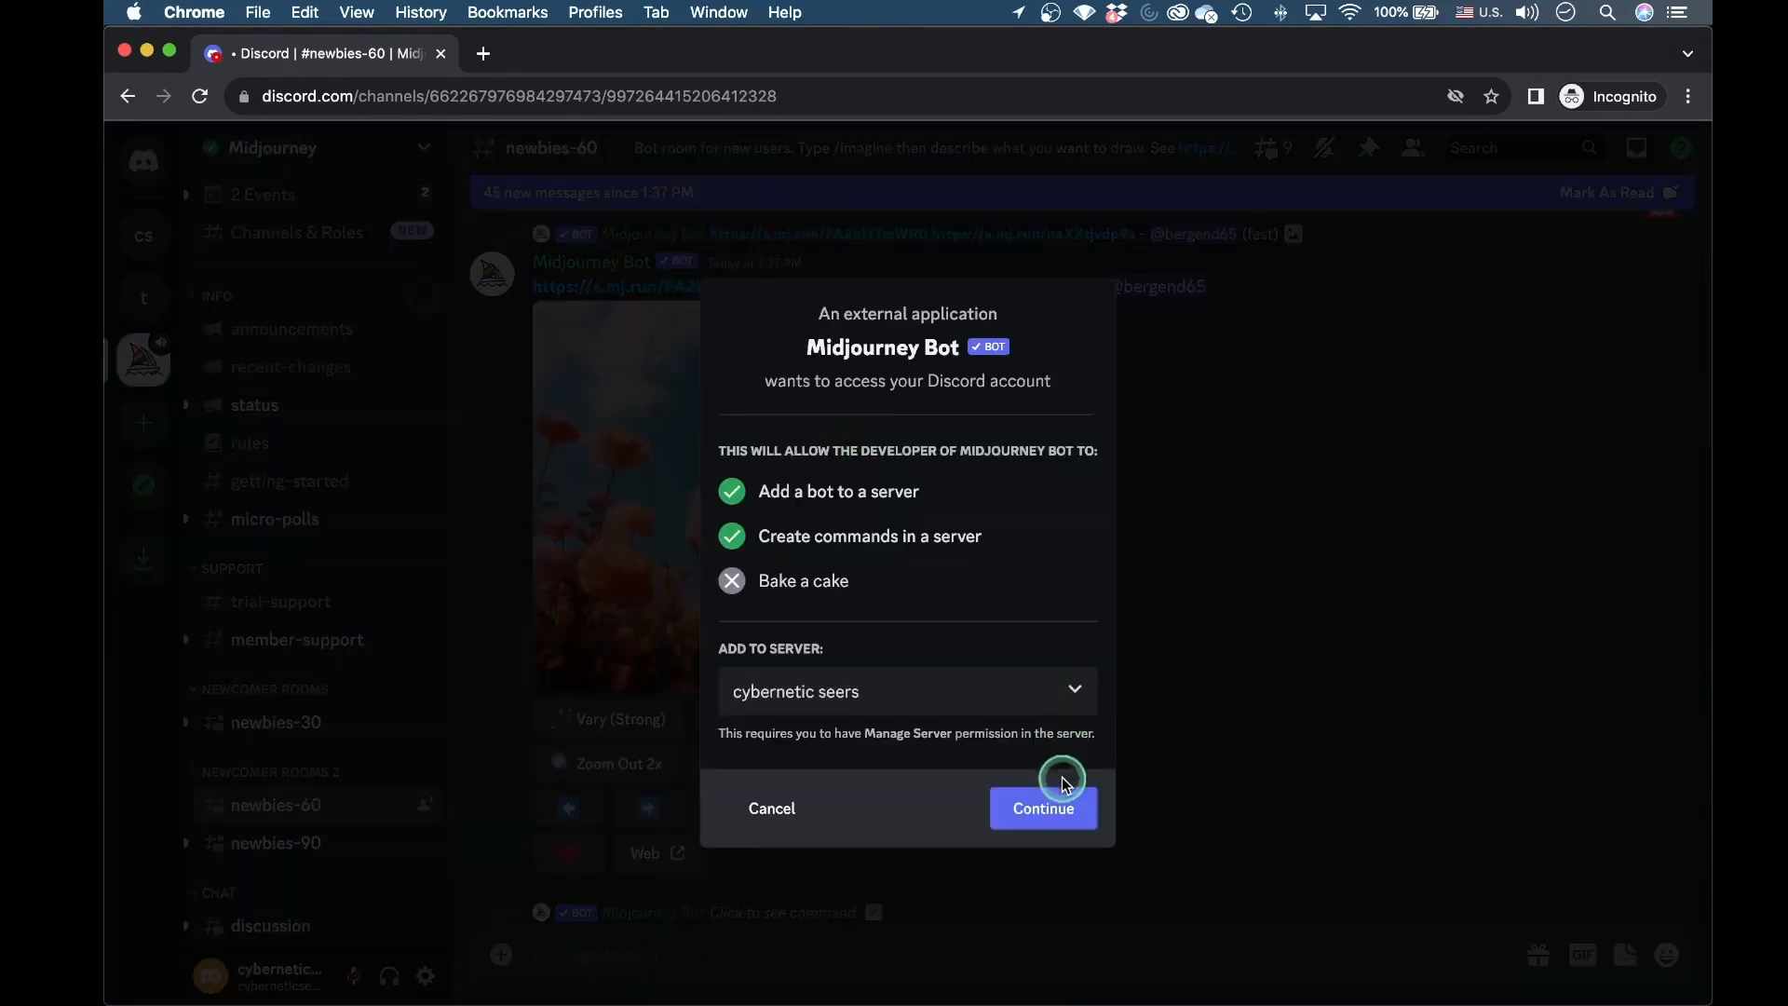
- Authorize the Midjourney Bot on cybernetic seers with all requested permissions and go to that server
{"action": "left_click", "coordinate": [1041, 810]}
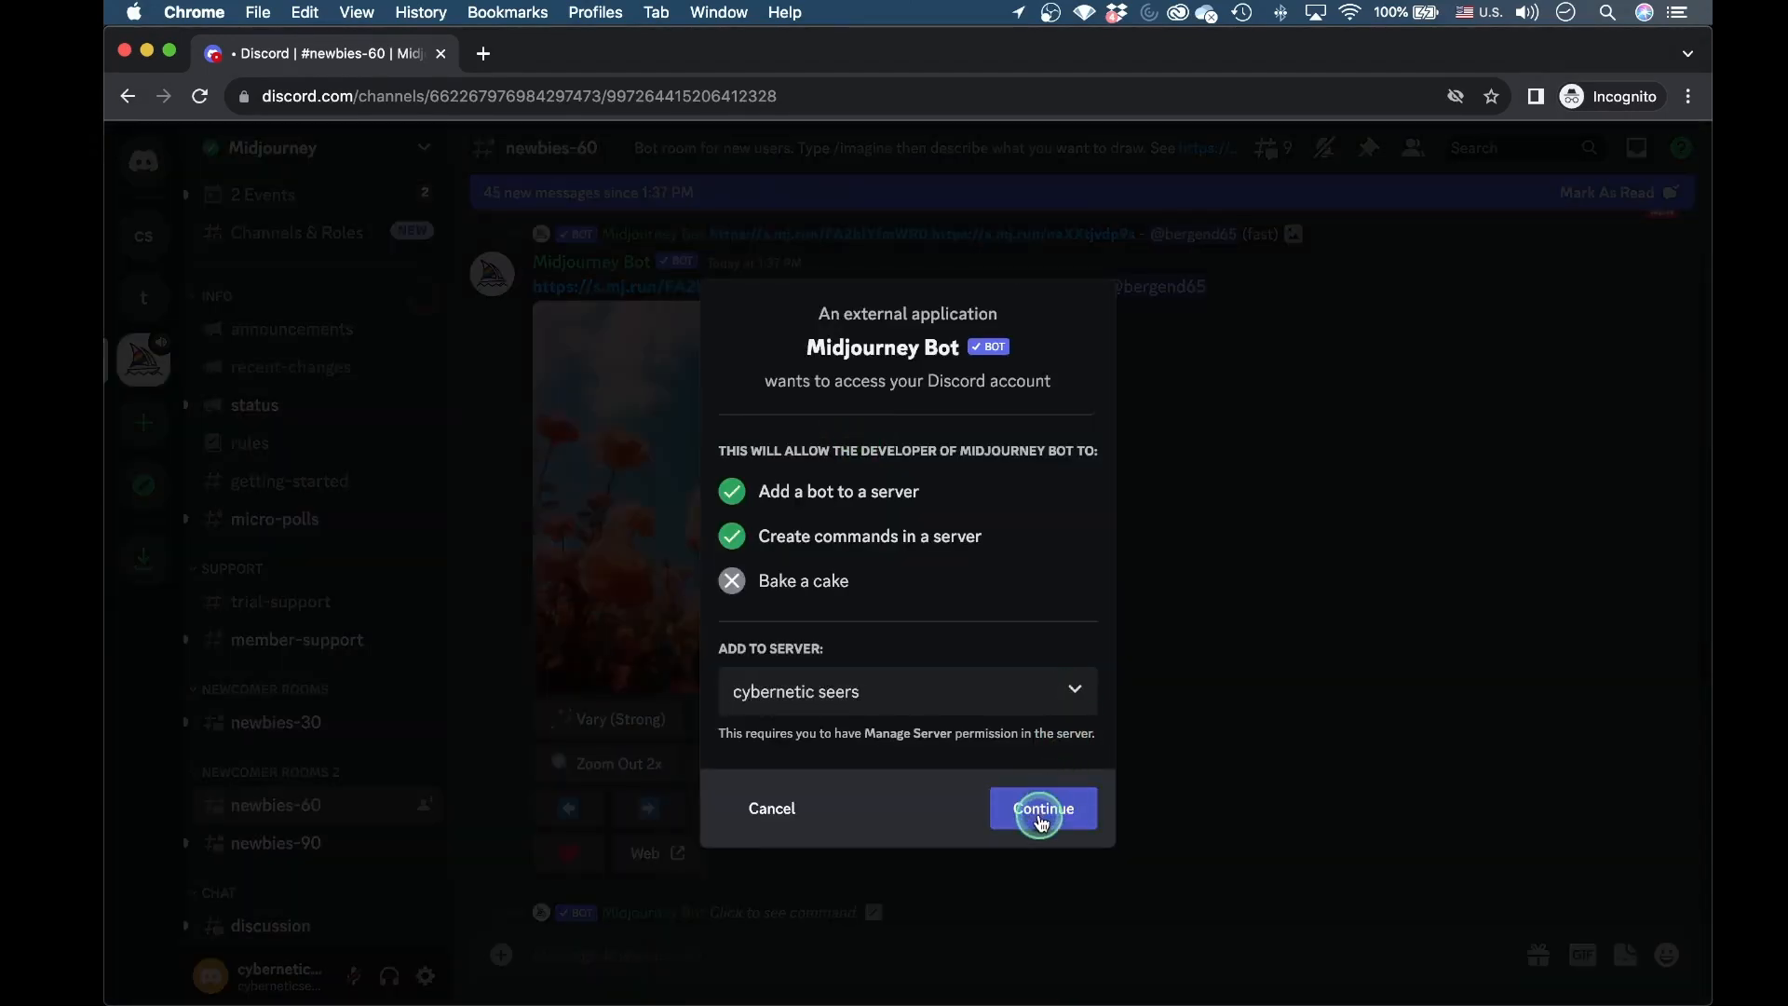
{"action": "scroll", "coordinate": [1040, 820], "scroll_direction": "down", "scroll_amount": 1}
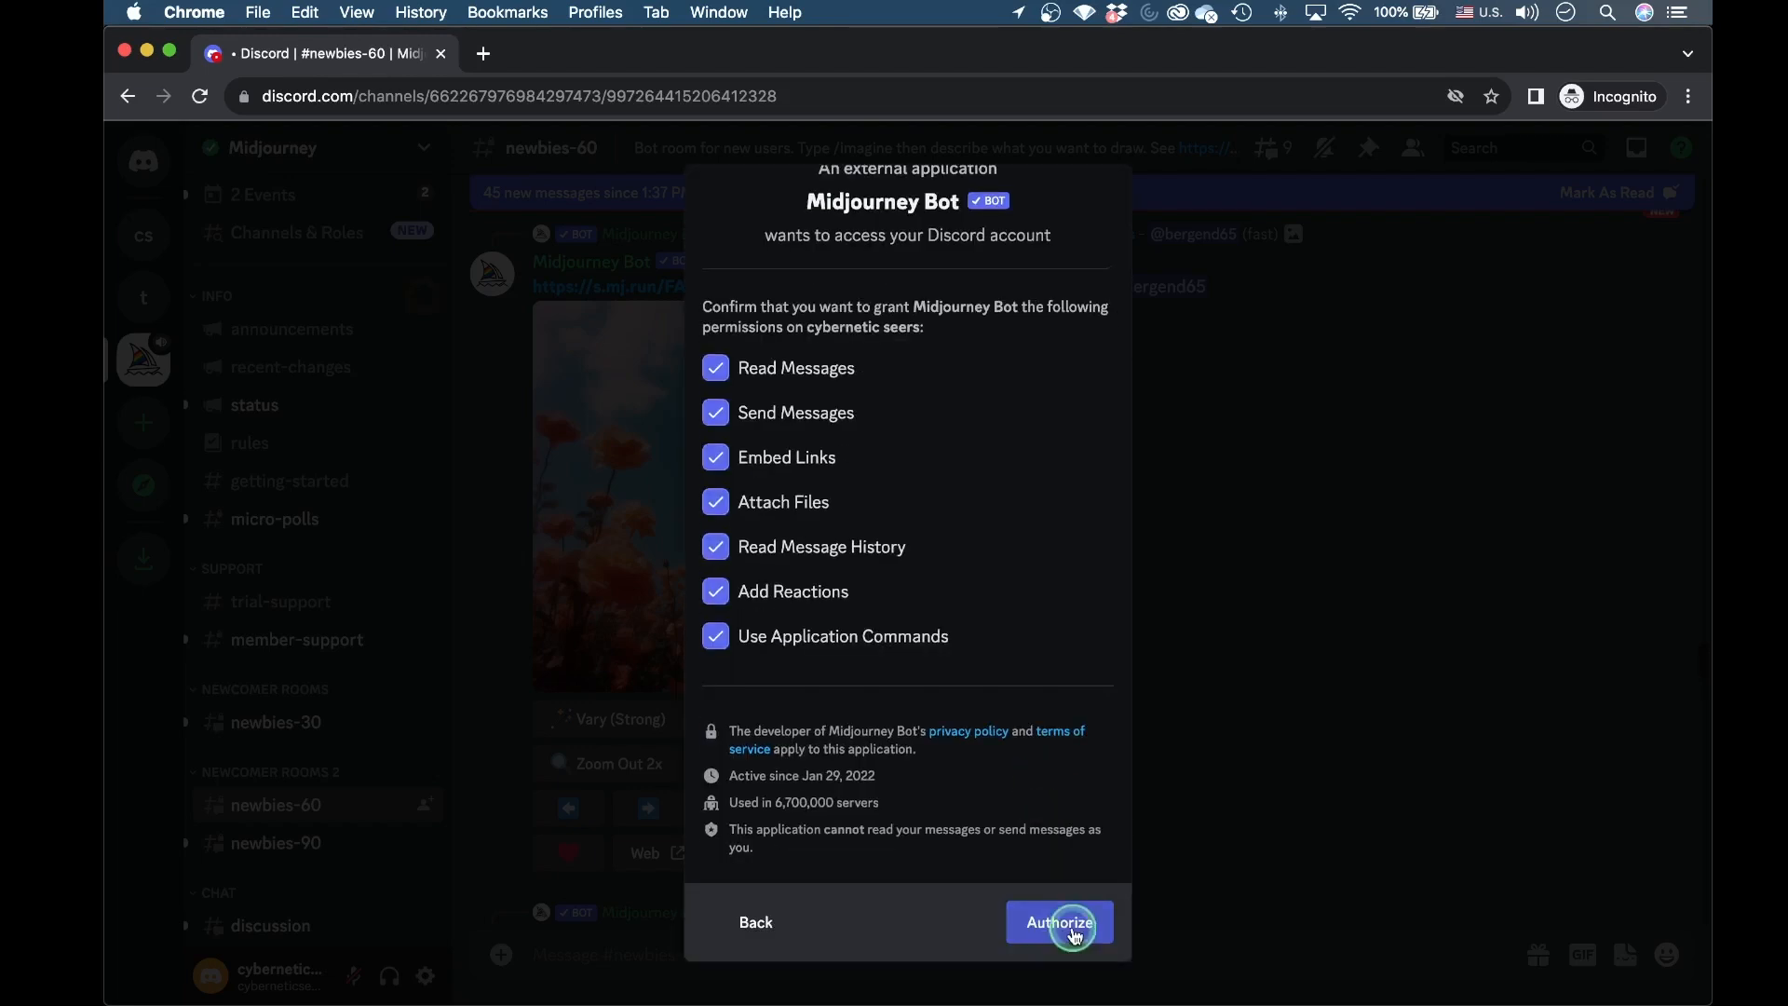
{"action": "left_click", "coordinate": [1074, 934]}
{"action": "left_click", "coordinate": [778, 668]}
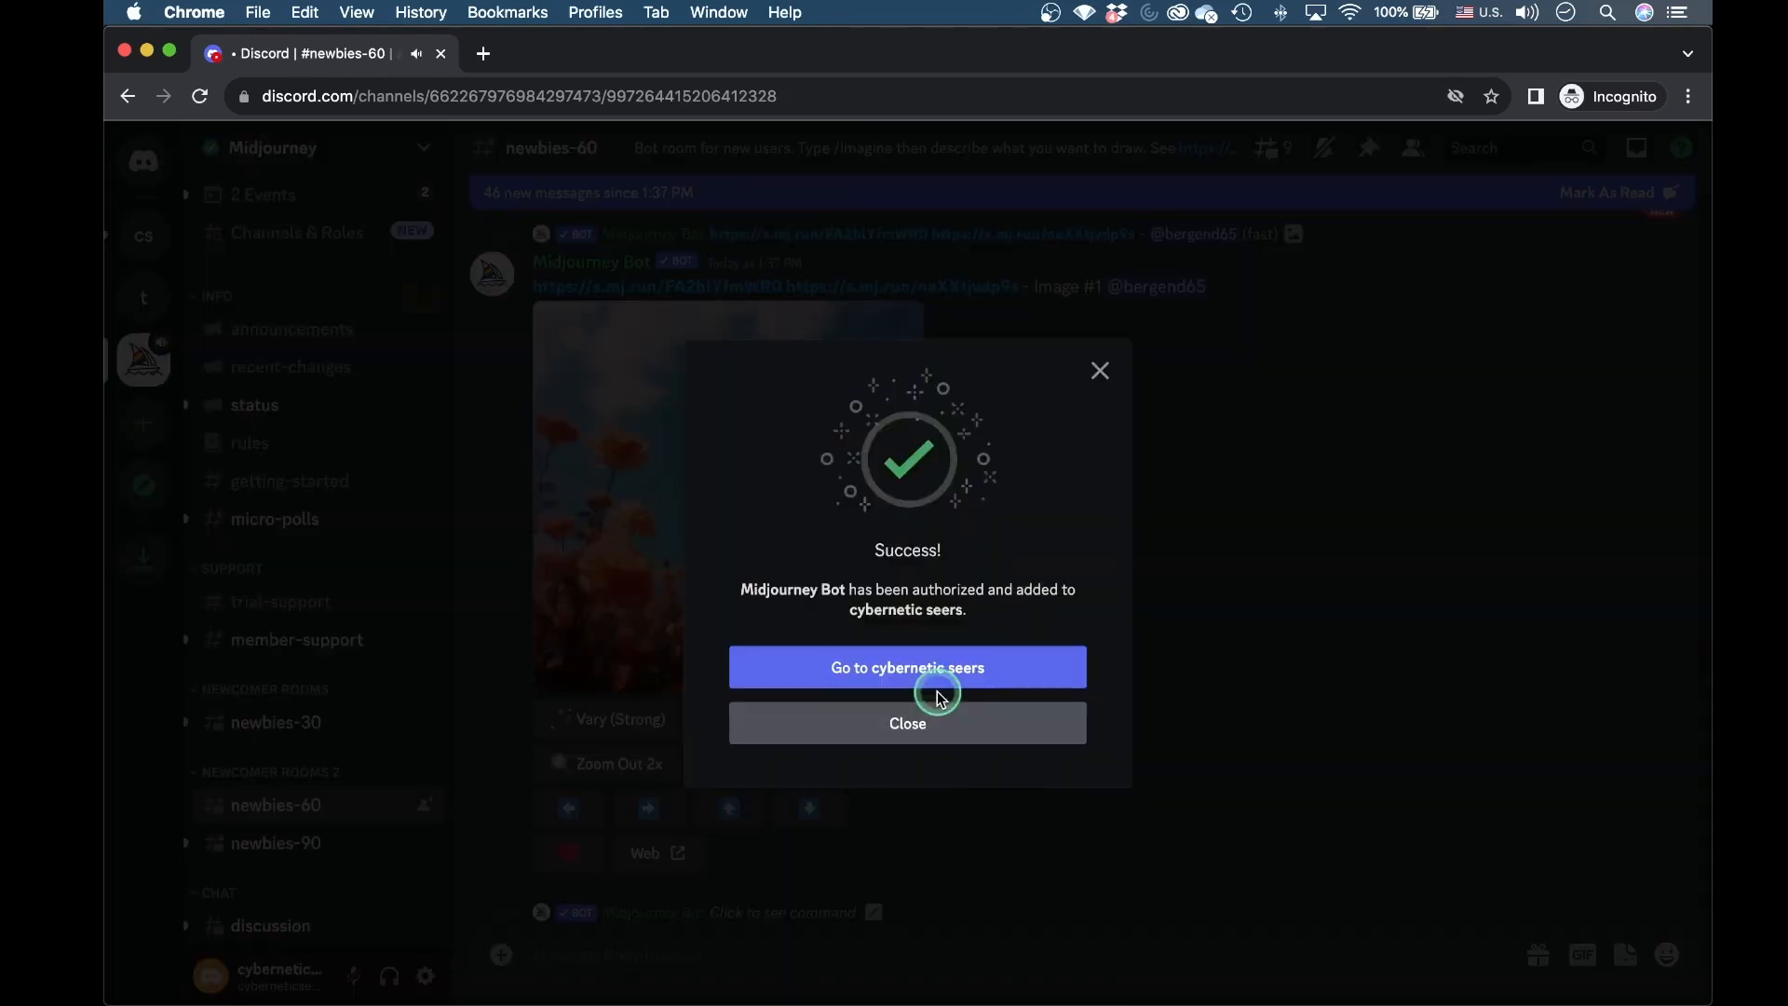
{"action": "left_click", "coordinate": [939, 675]}
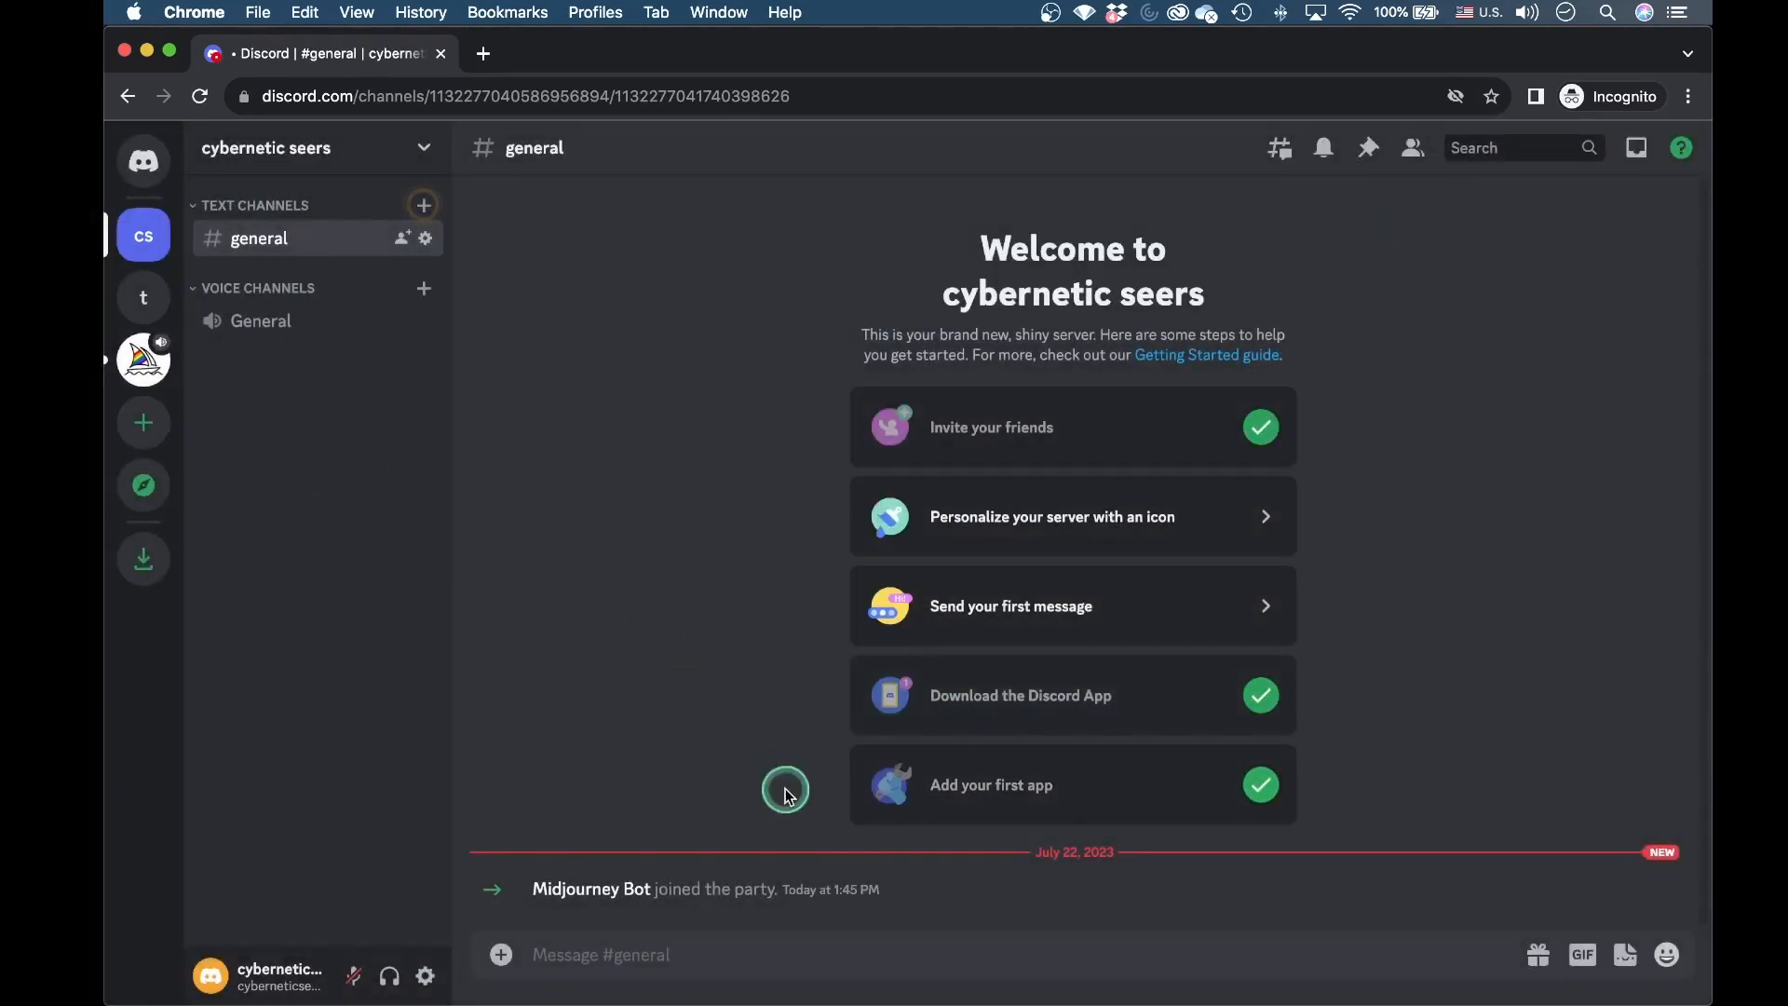
- Run /imagine in the general channel with the prompt "A cat climbing a tree hyper realistic" and accept Midjourney's Terms of Service
{"action": "left_click", "coordinate": [803, 951]}
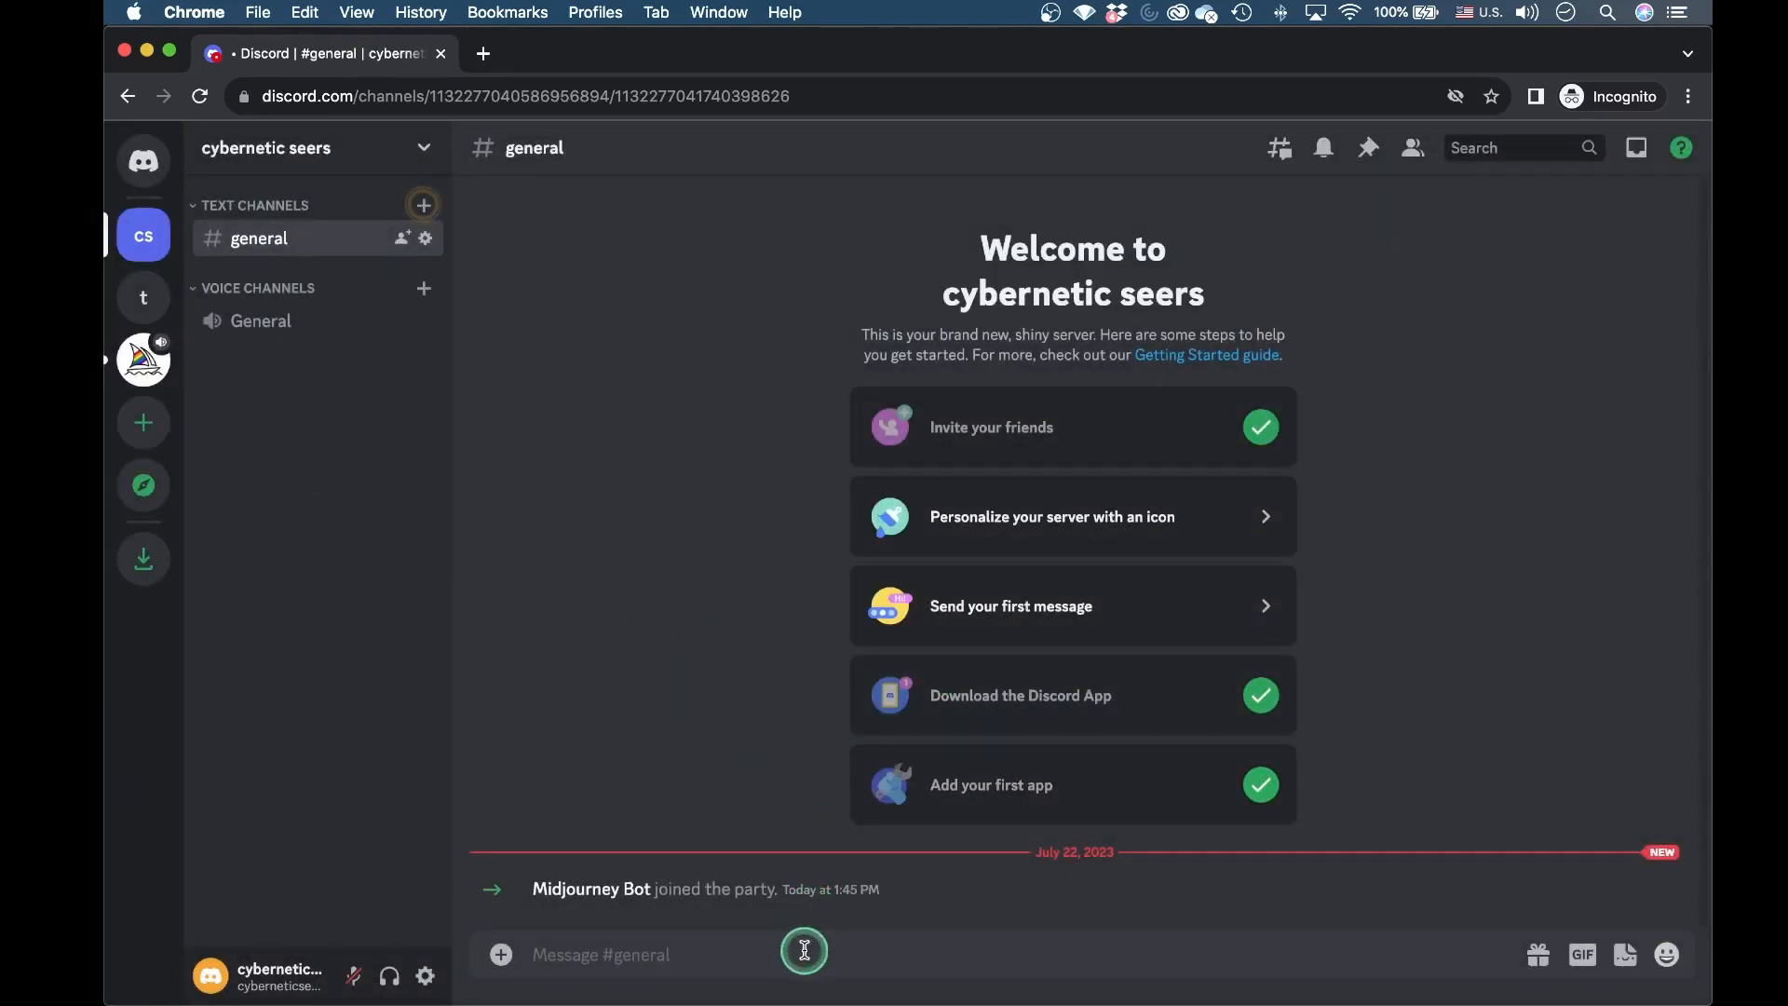
{"action": "type", "text": "/"}
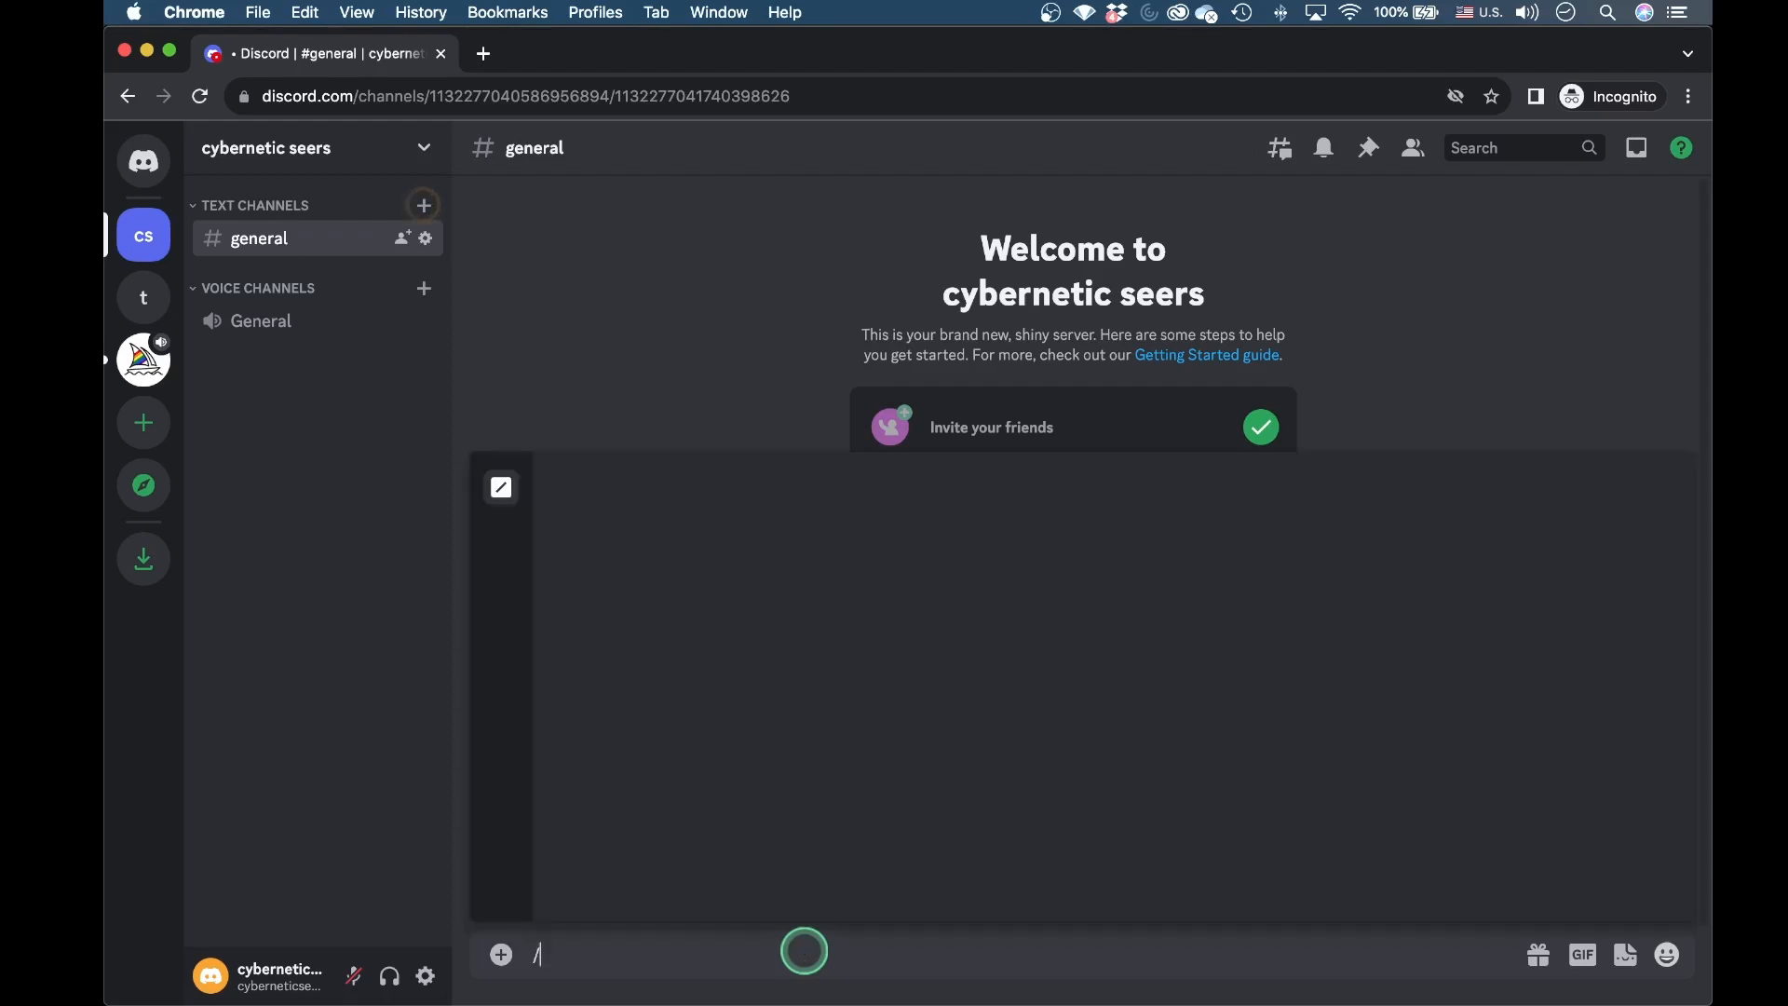
{"action": "type", "text": "image"}
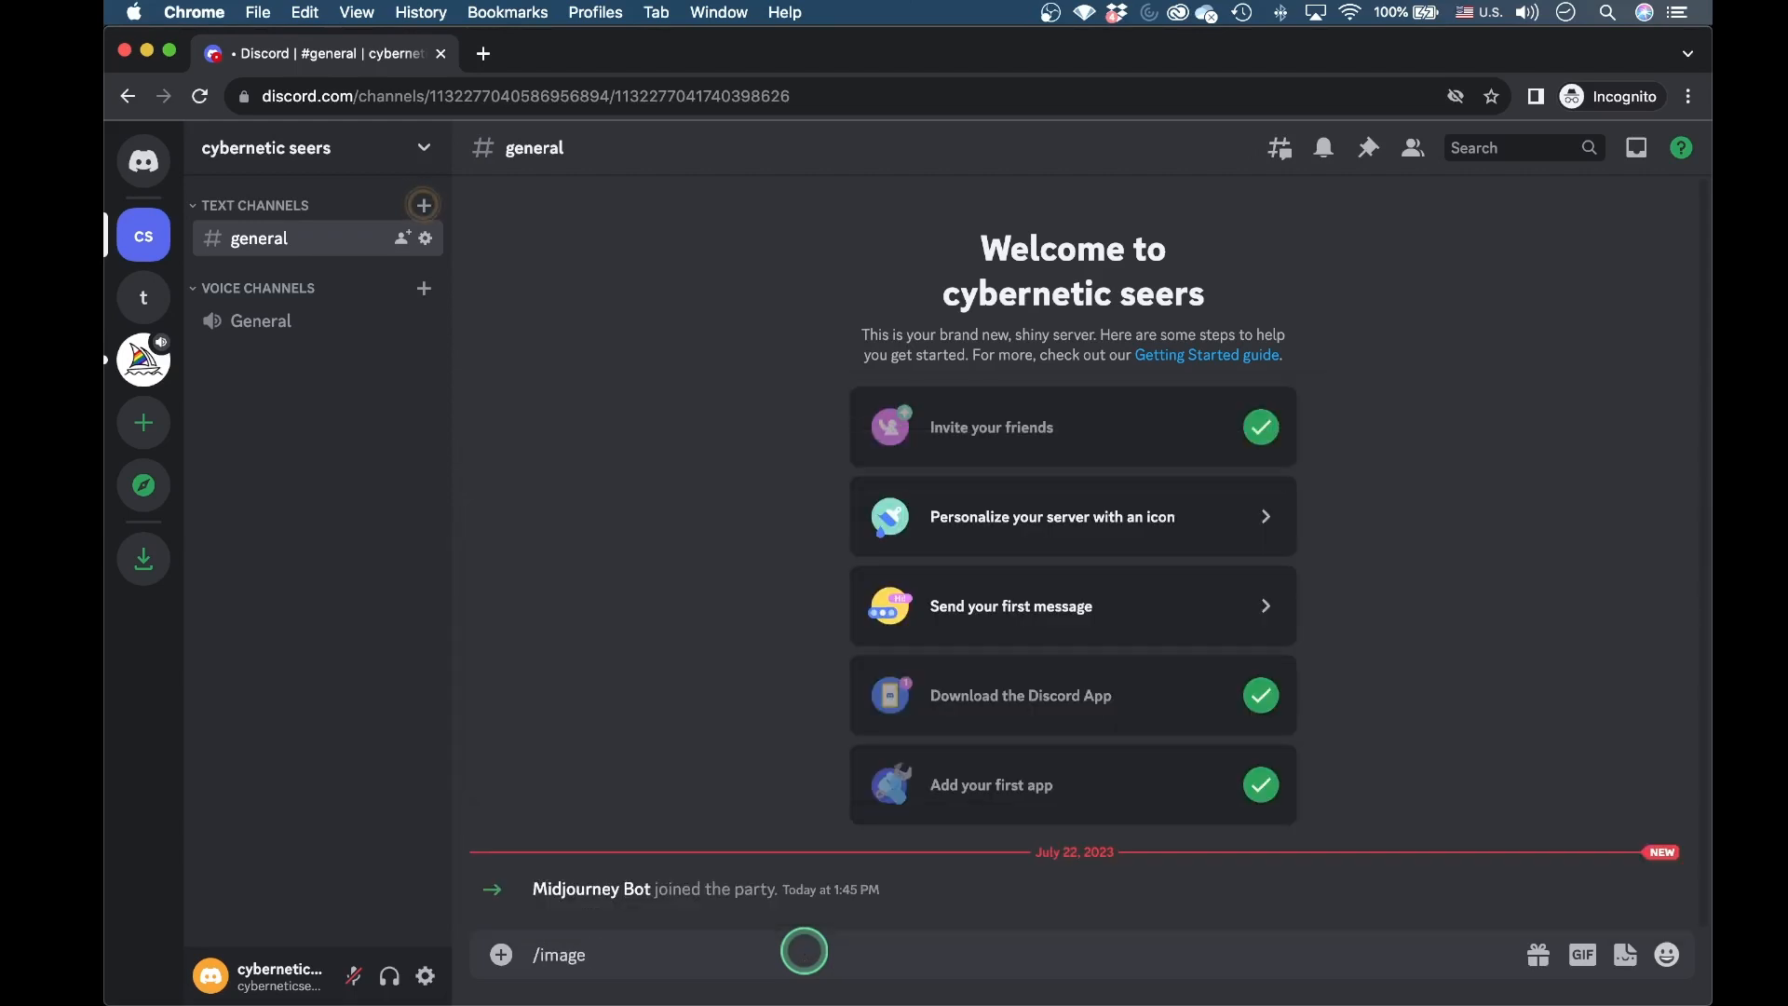
{"action": "key", "text": "BackSpace"}
{"action": "type", "text": "ine"}
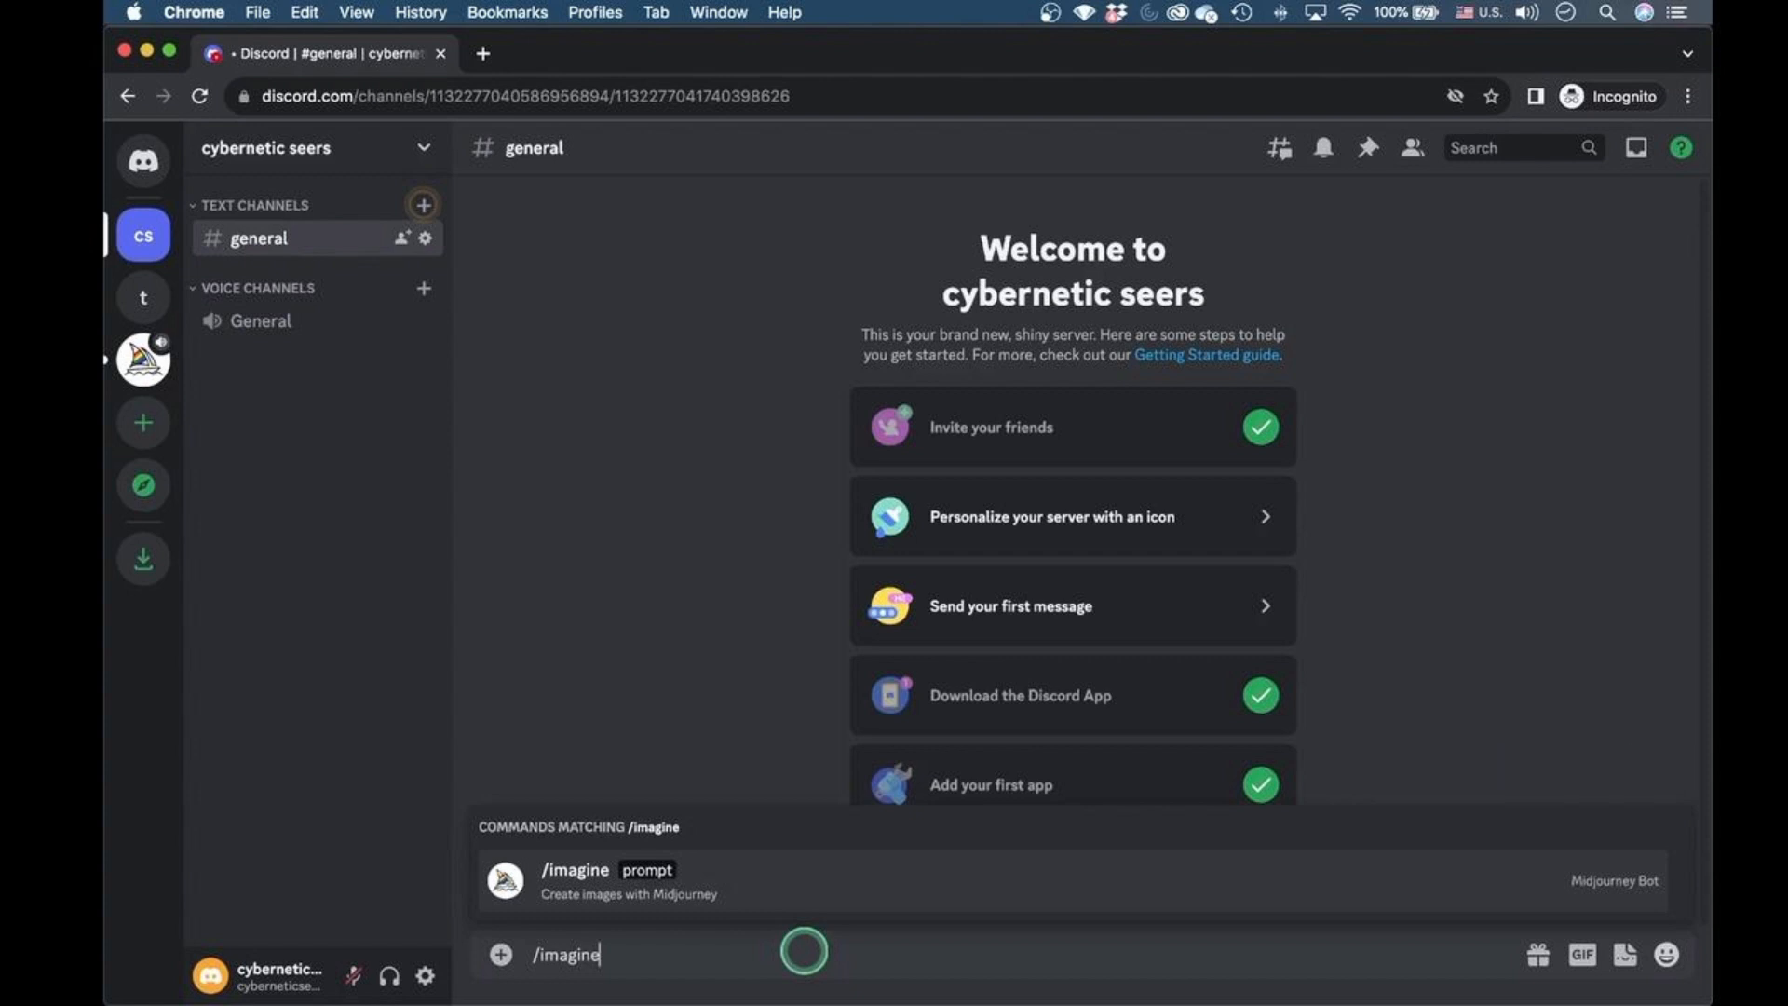
{"action": "key", "text": "Return"}
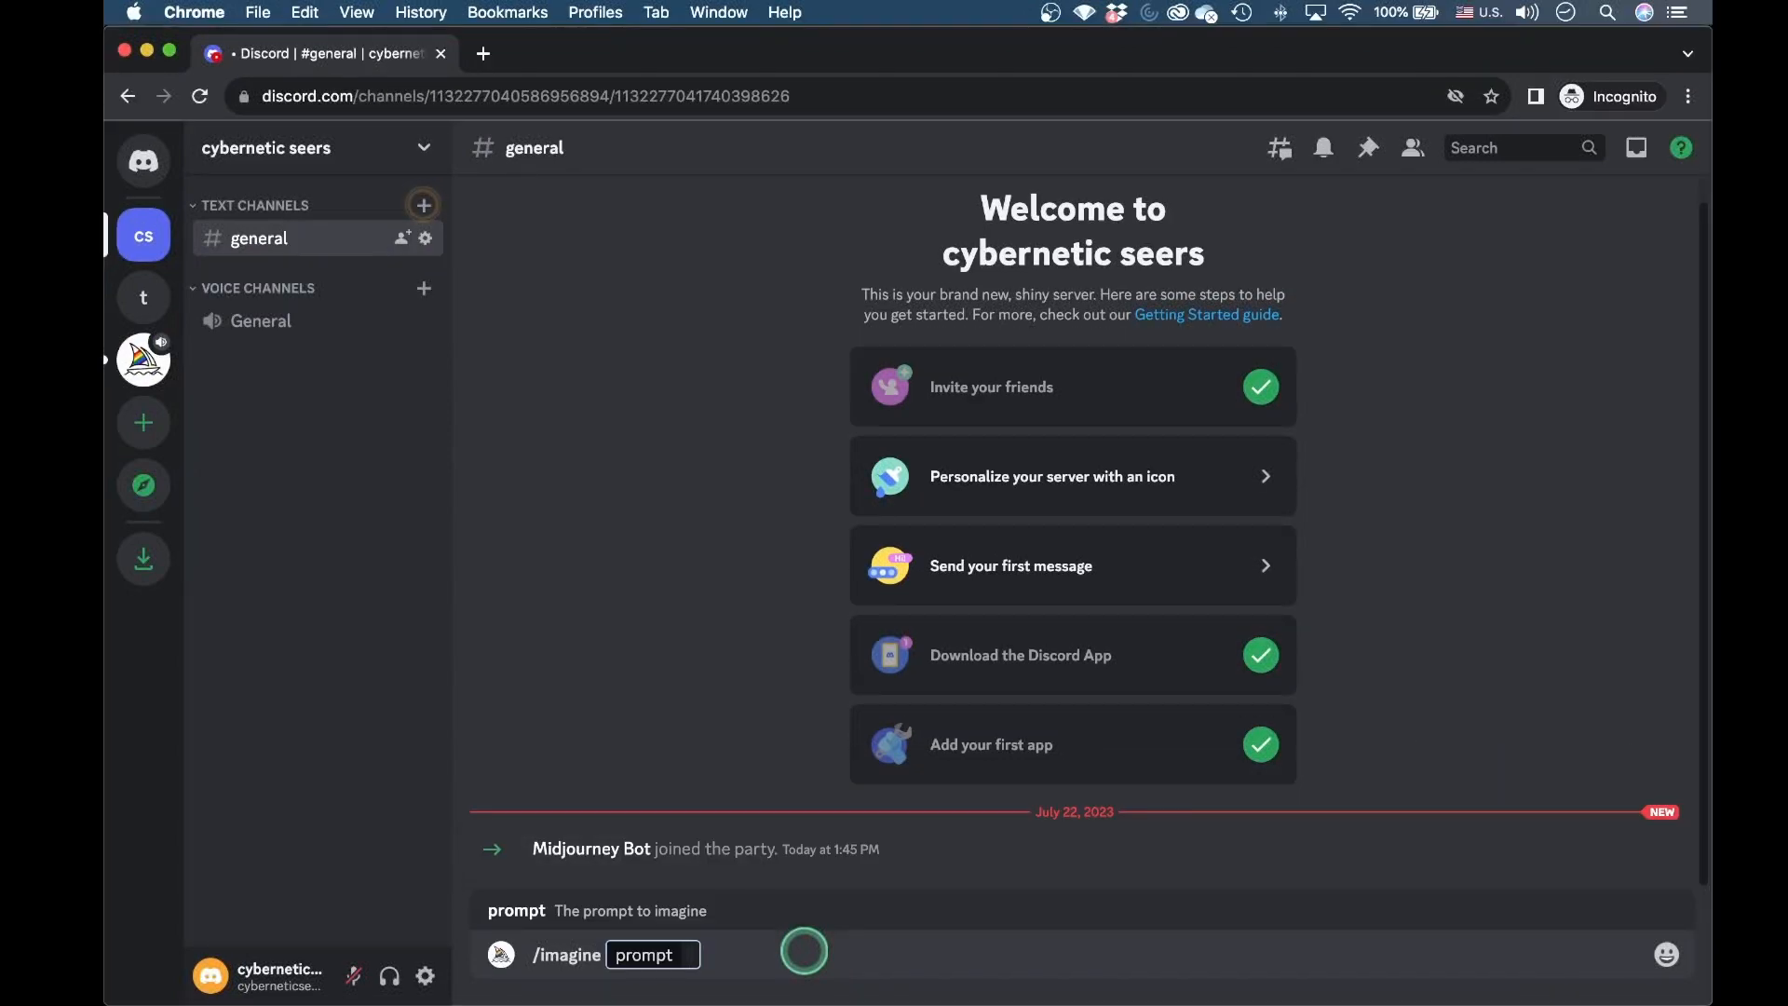
{"action": "type", "text": "A cat climbing a tree hyper realistic"}
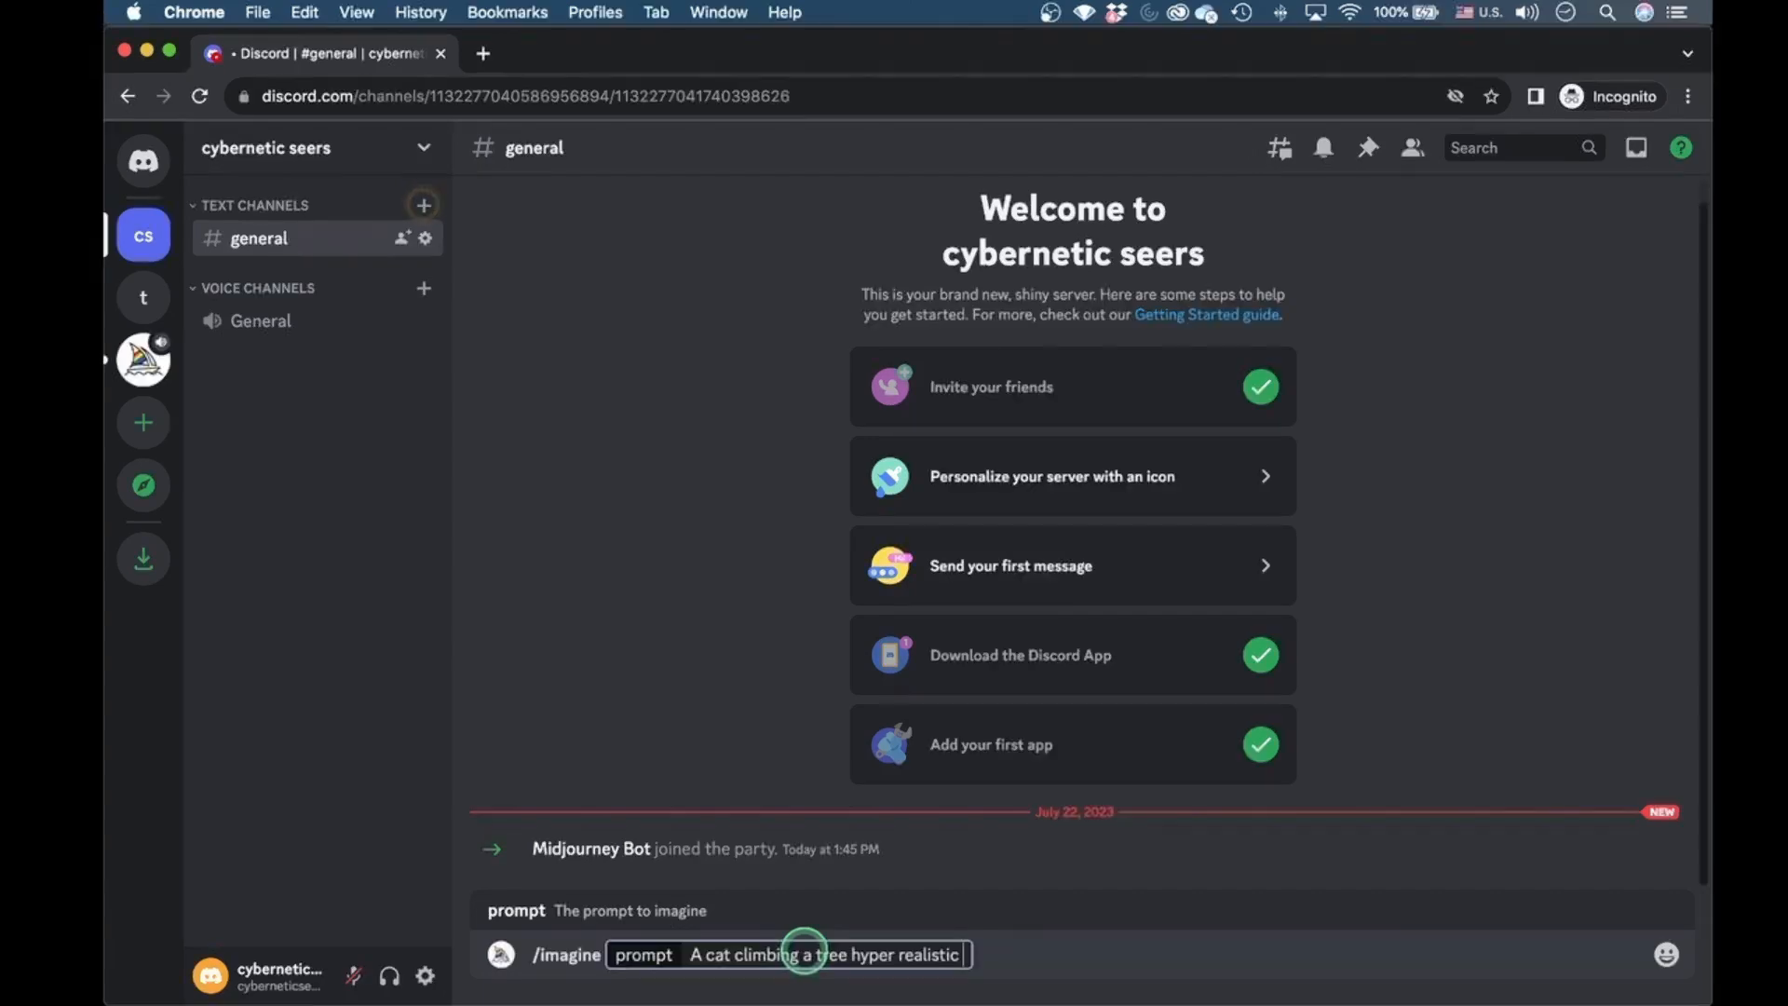
{"action": "key", "text": "Return"}
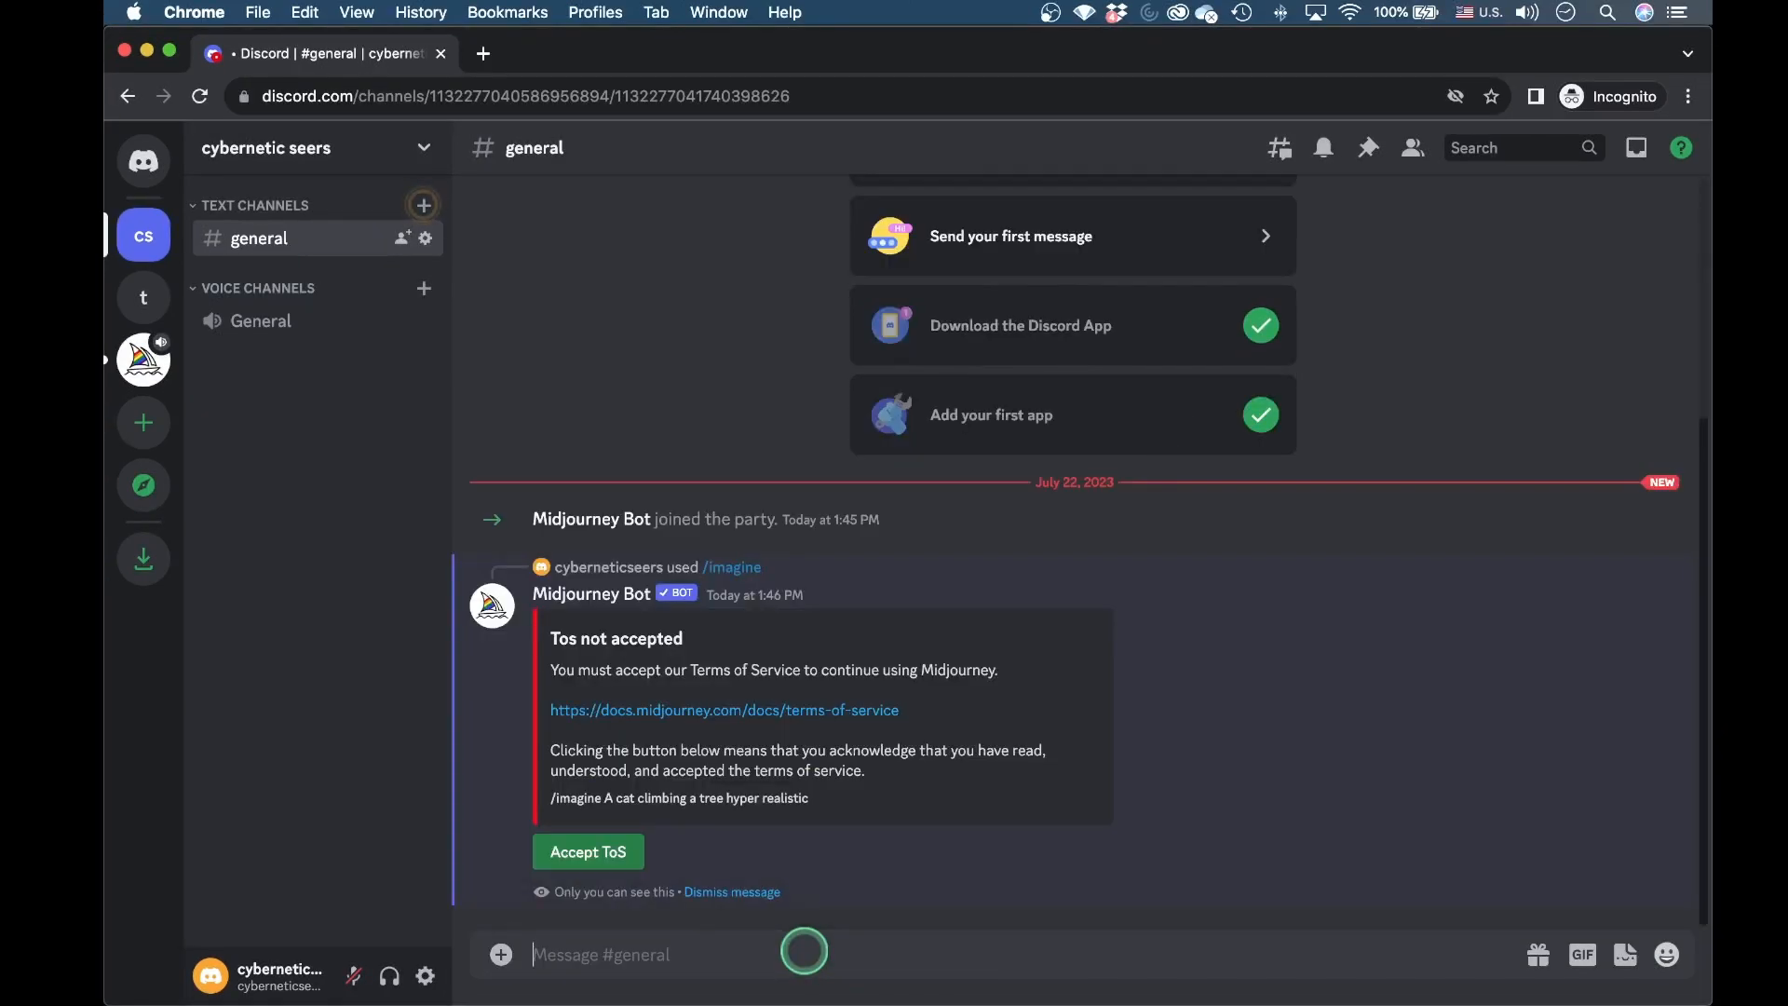
{"action": "left_click", "coordinate": [614, 859]}
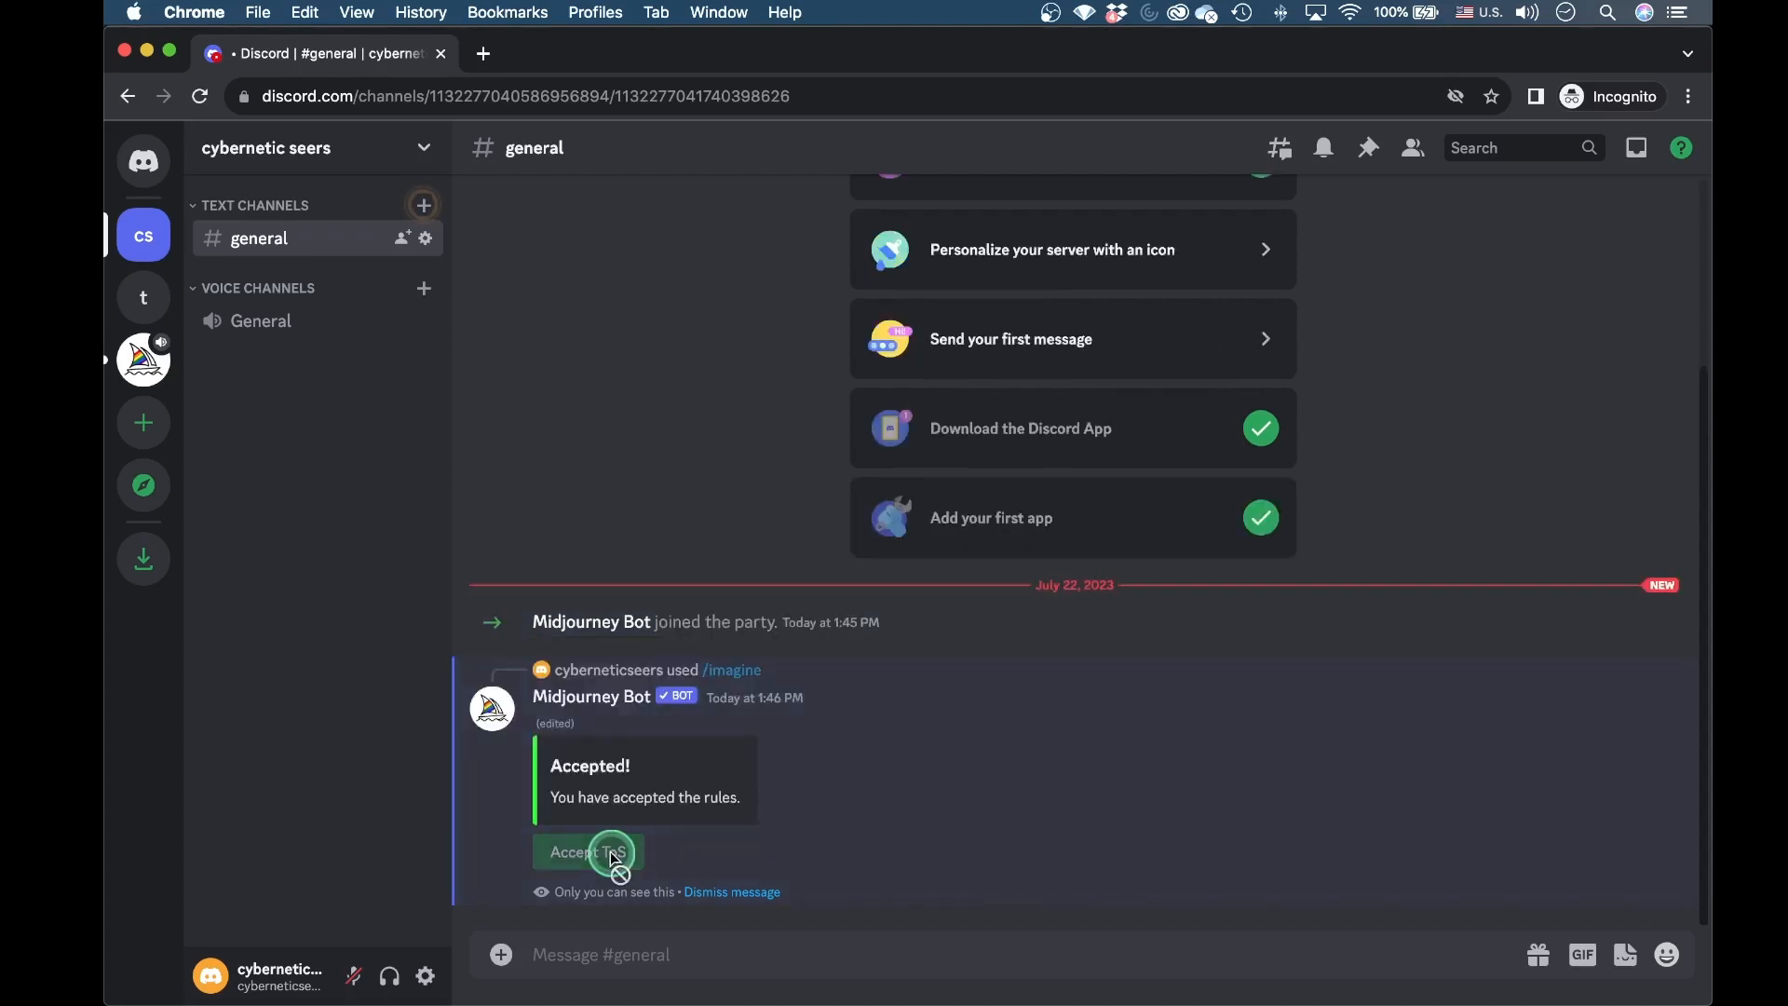
{"action": "left_click", "coordinate": [795, 844]}
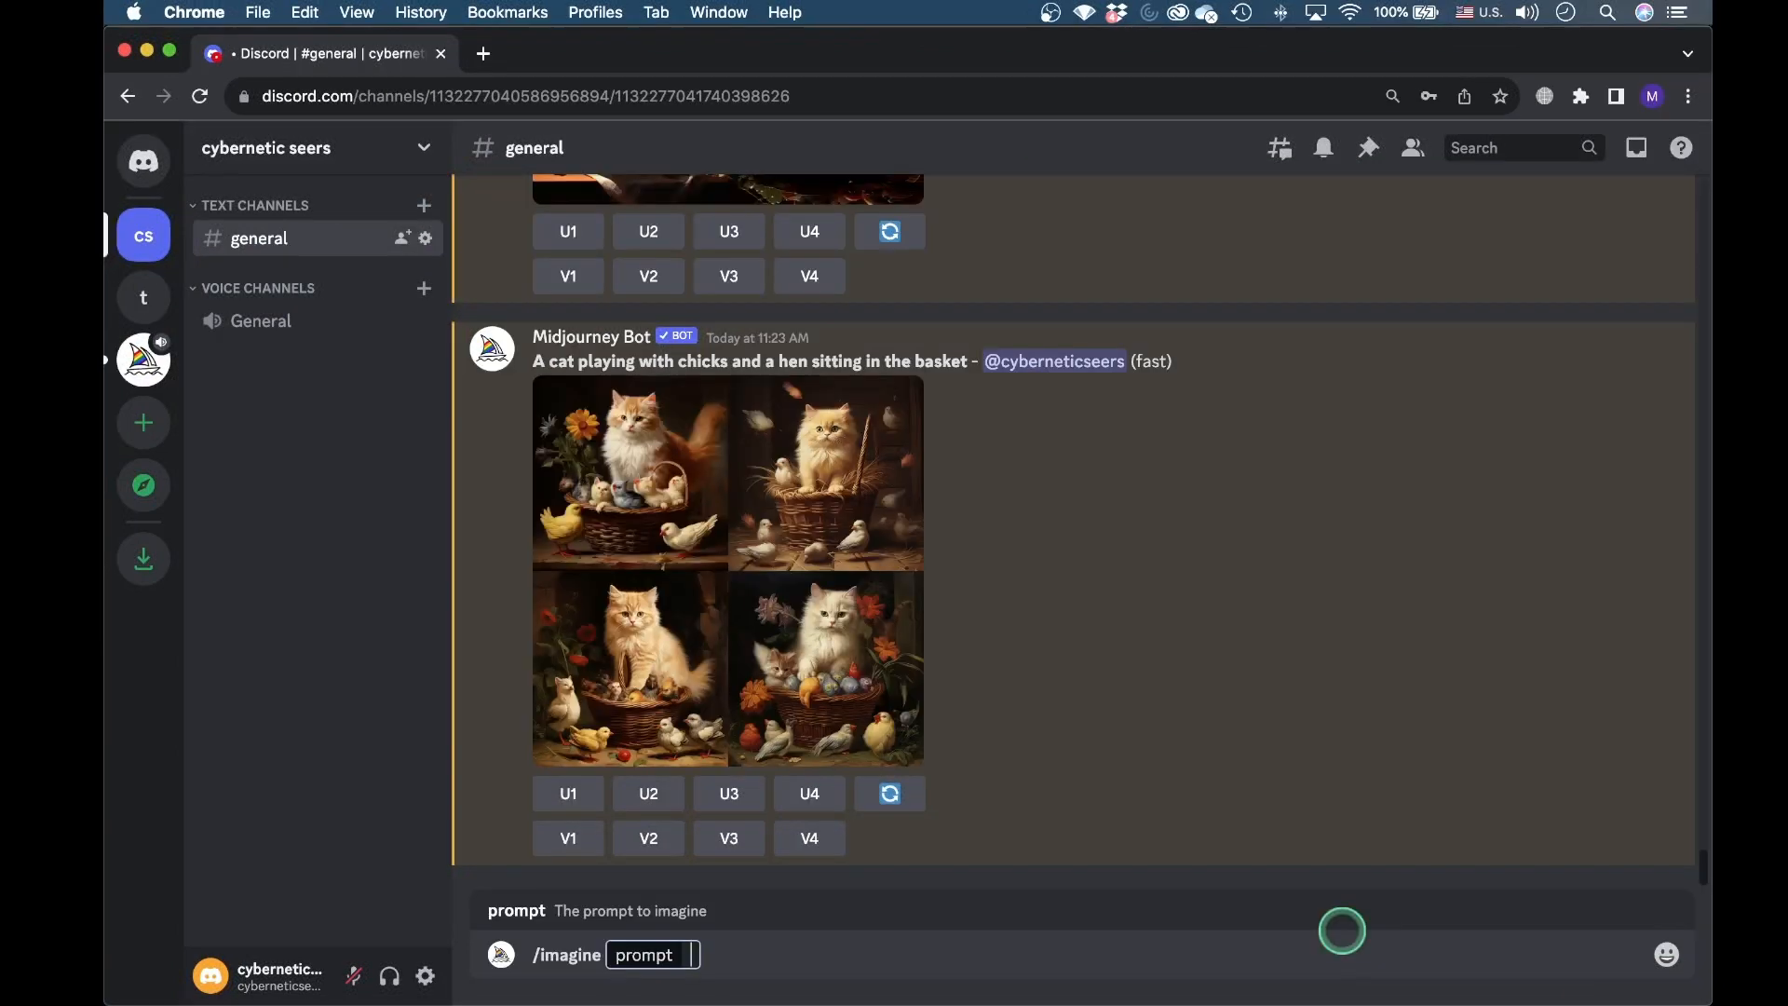
- Generate images with /imagine from "A butterfly flying in a garden, photorealistic" and rerun the prompt for a new set of four
{"action": "type", "text": "'A butterfly flying in a garden, photorealistic"}
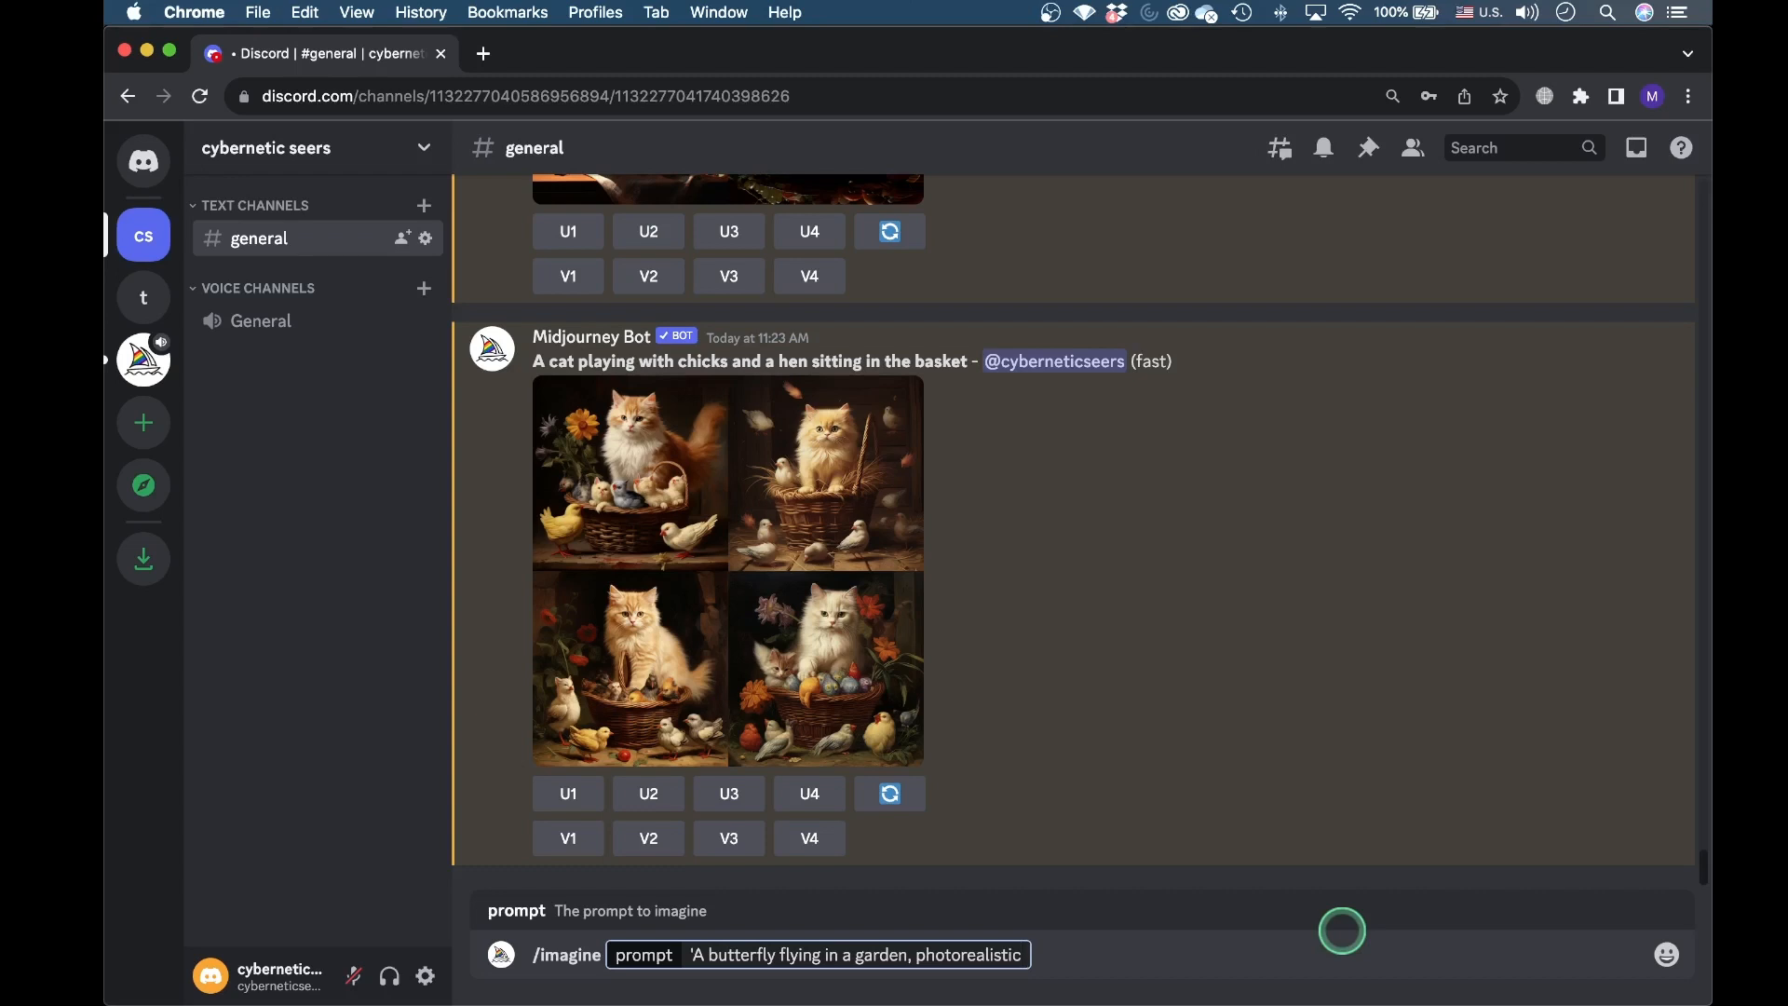
{"action": "key", "text": "Return"}
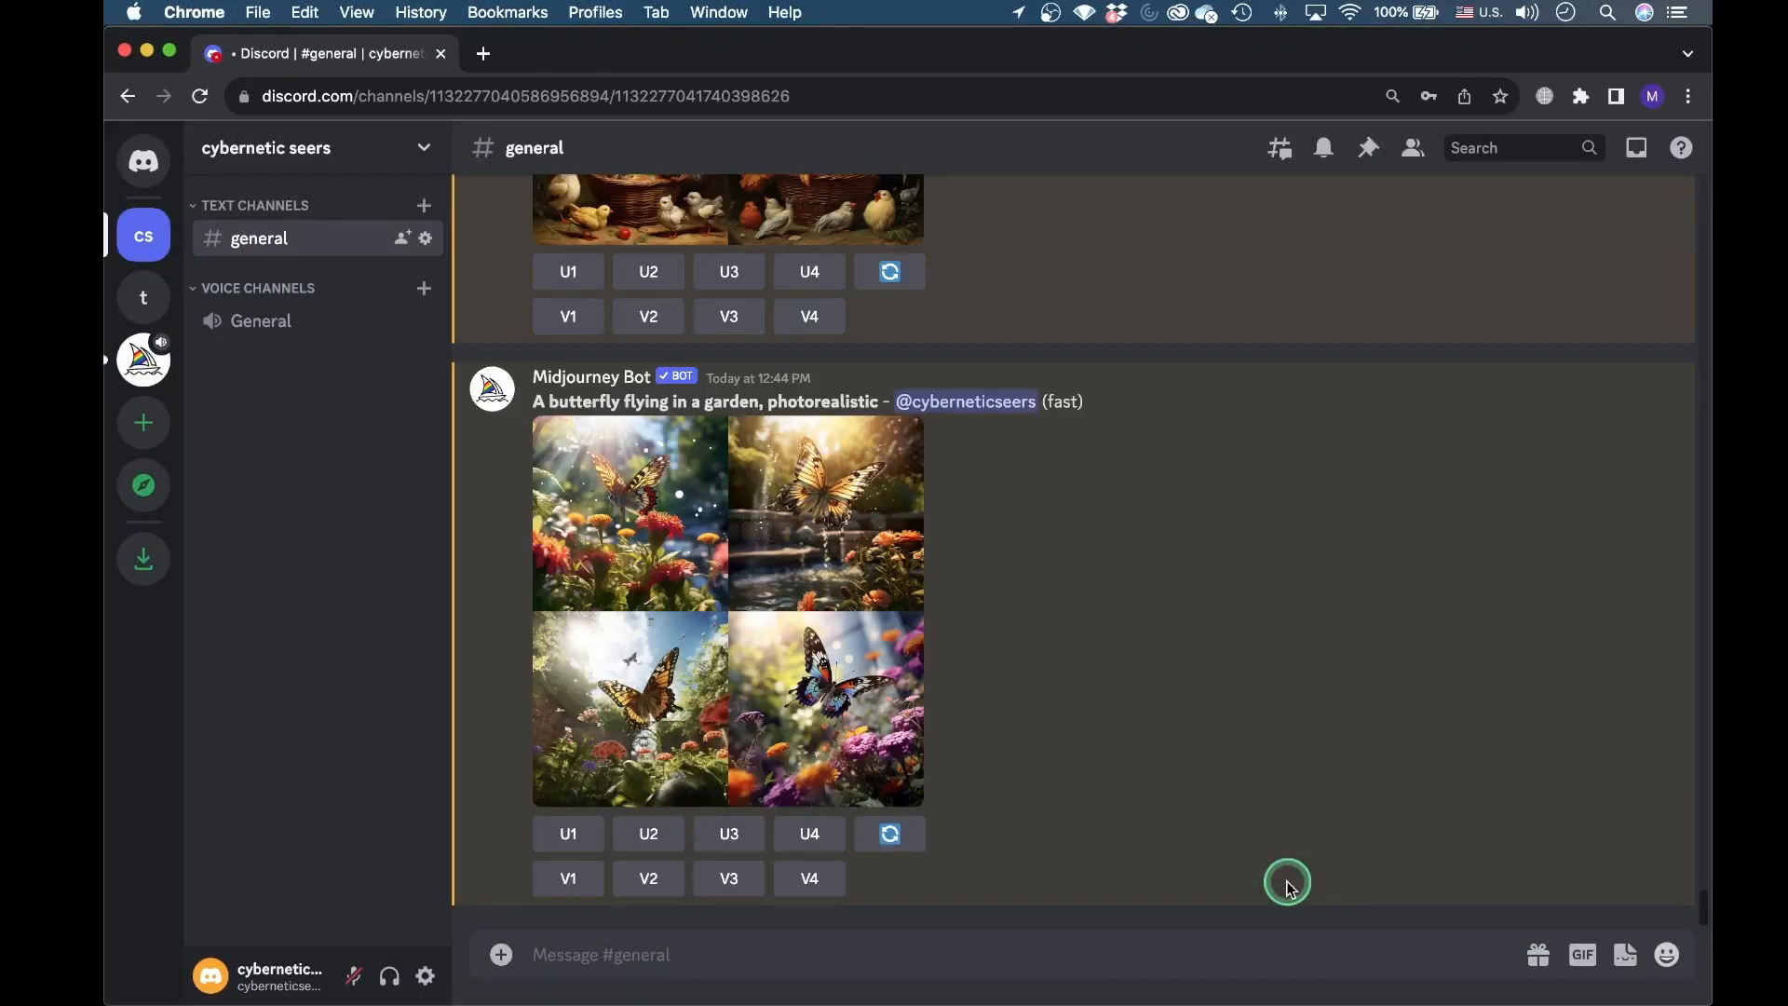
{"action": "left_click", "coordinate": [894, 843]}
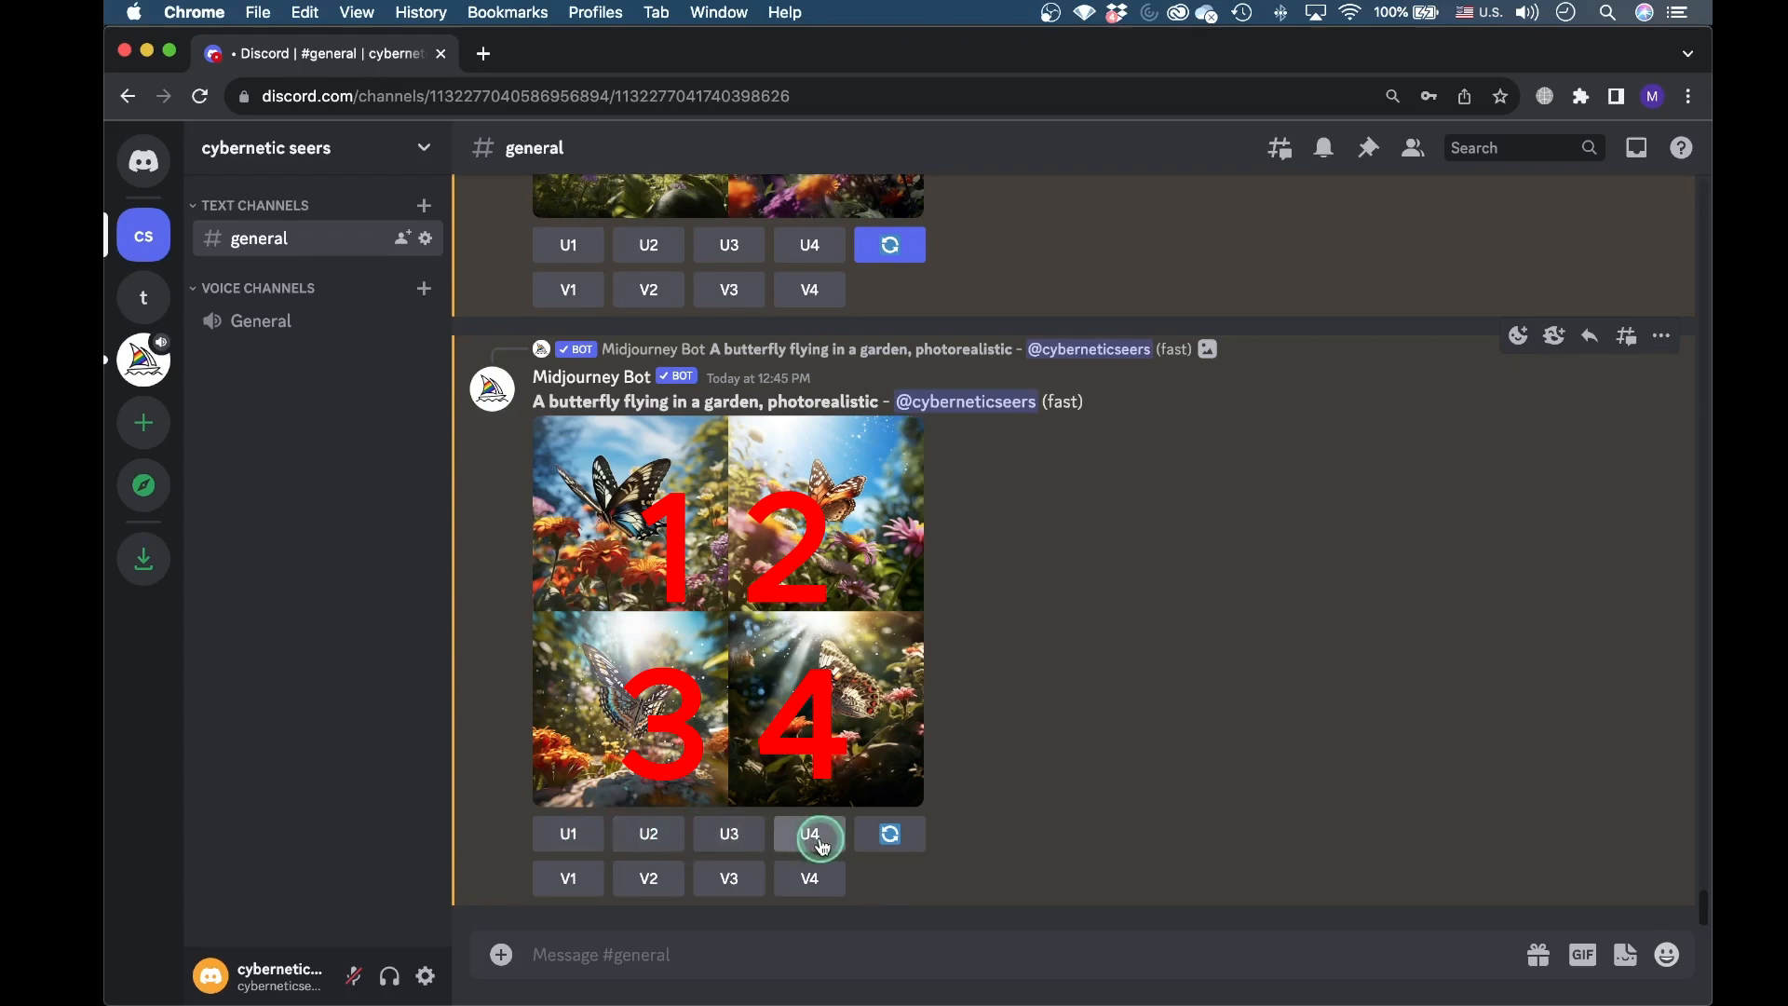
- Upscale image 2 of the new butterfly set, view it full size in the browser, and return to the channel
{"action": "left_click", "coordinate": [664, 841]}
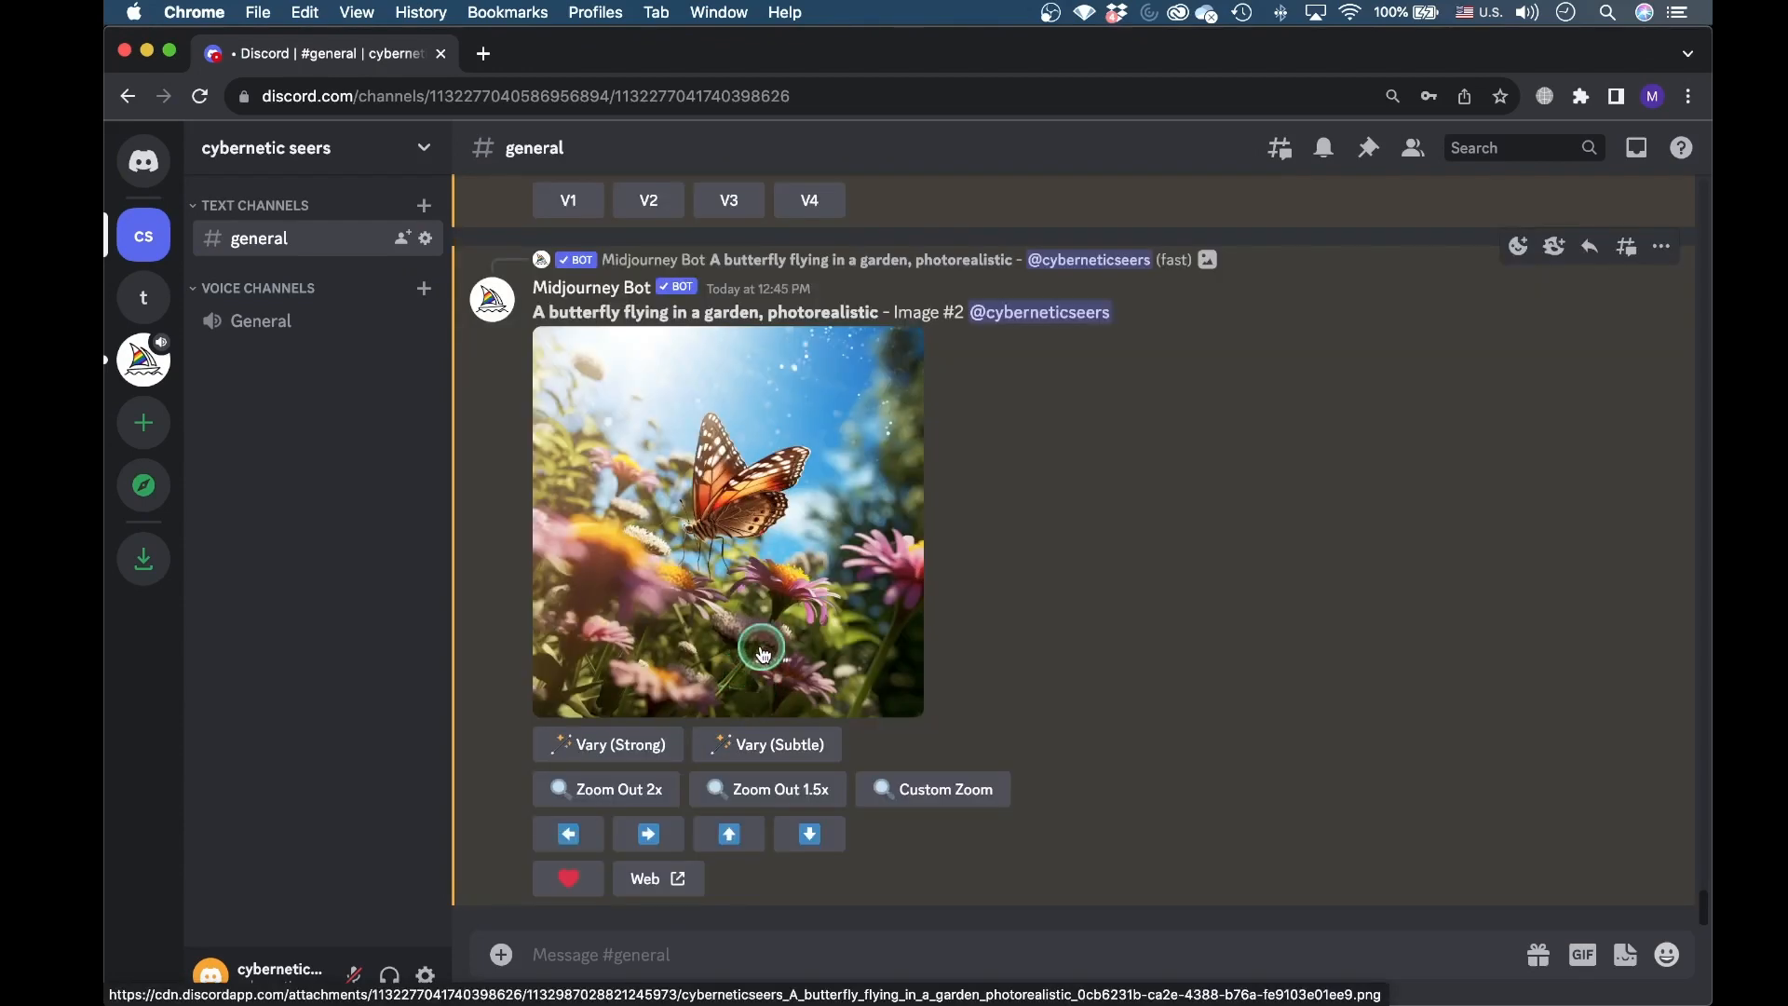
{"action": "left_click", "coordinate": [762, 652]}
{"action": "left_click", "coordinate": [683, 861]}
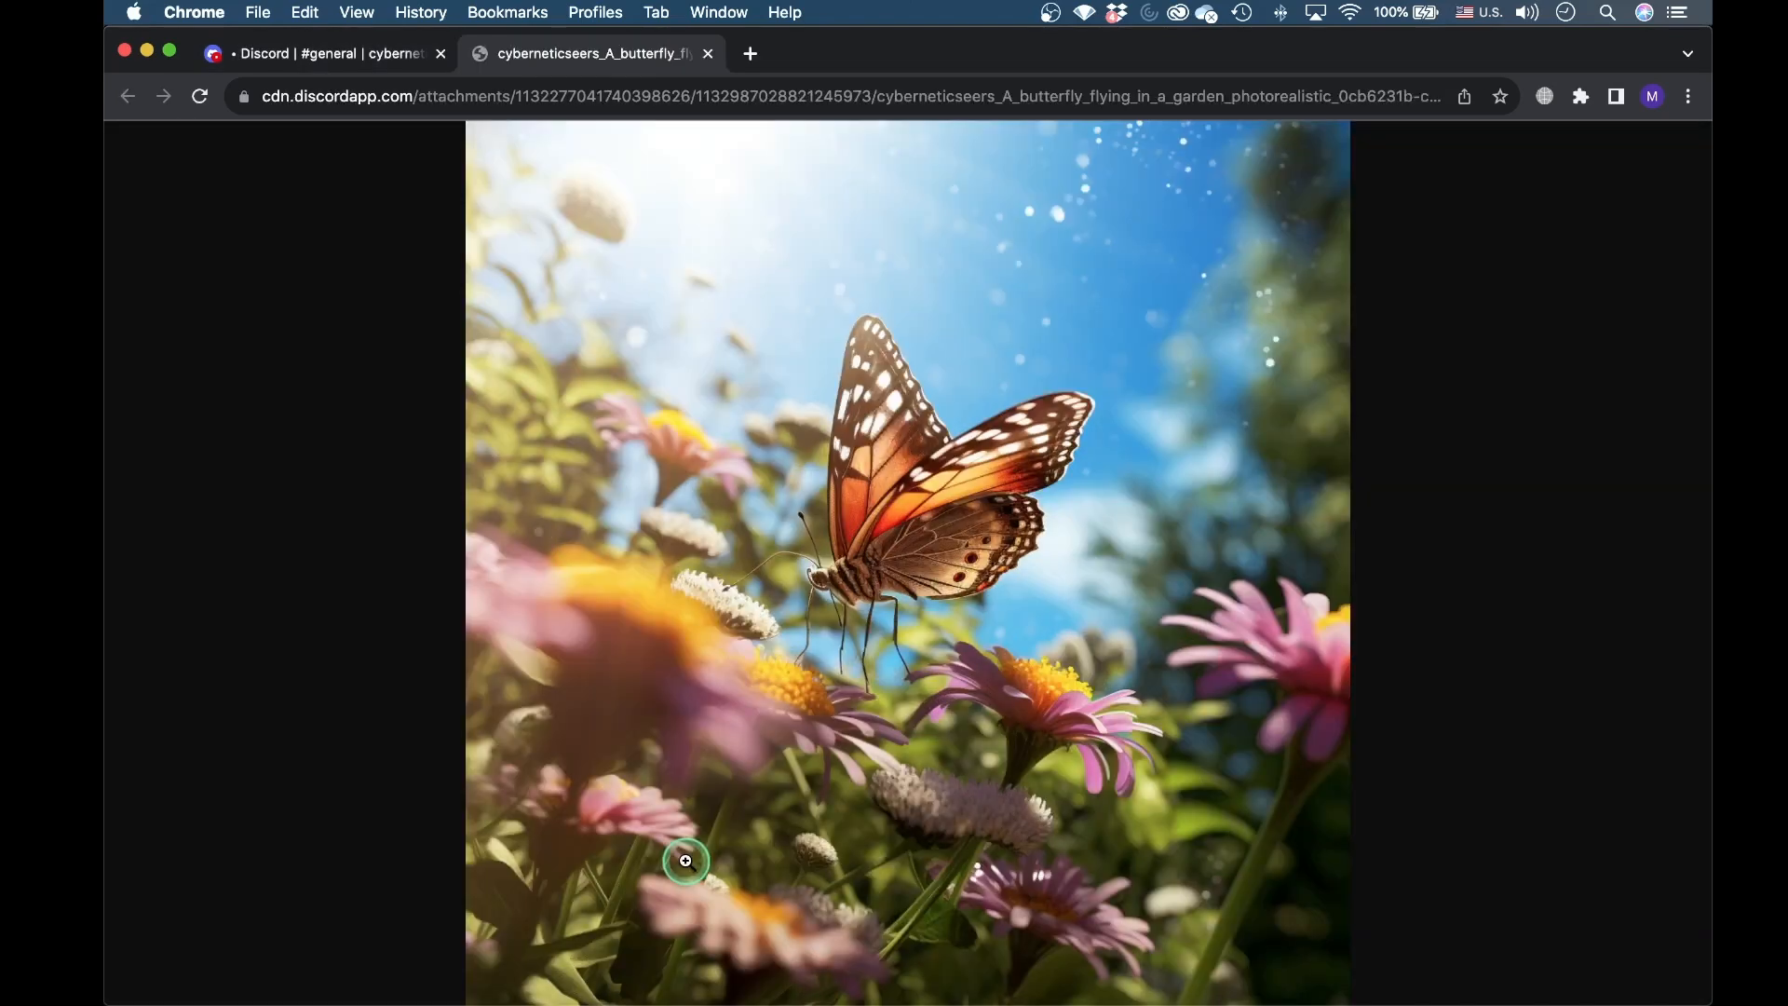
{"action": "right_click", "coordinate": [685, 861]}
{"action": "key", "text": "super+w"}
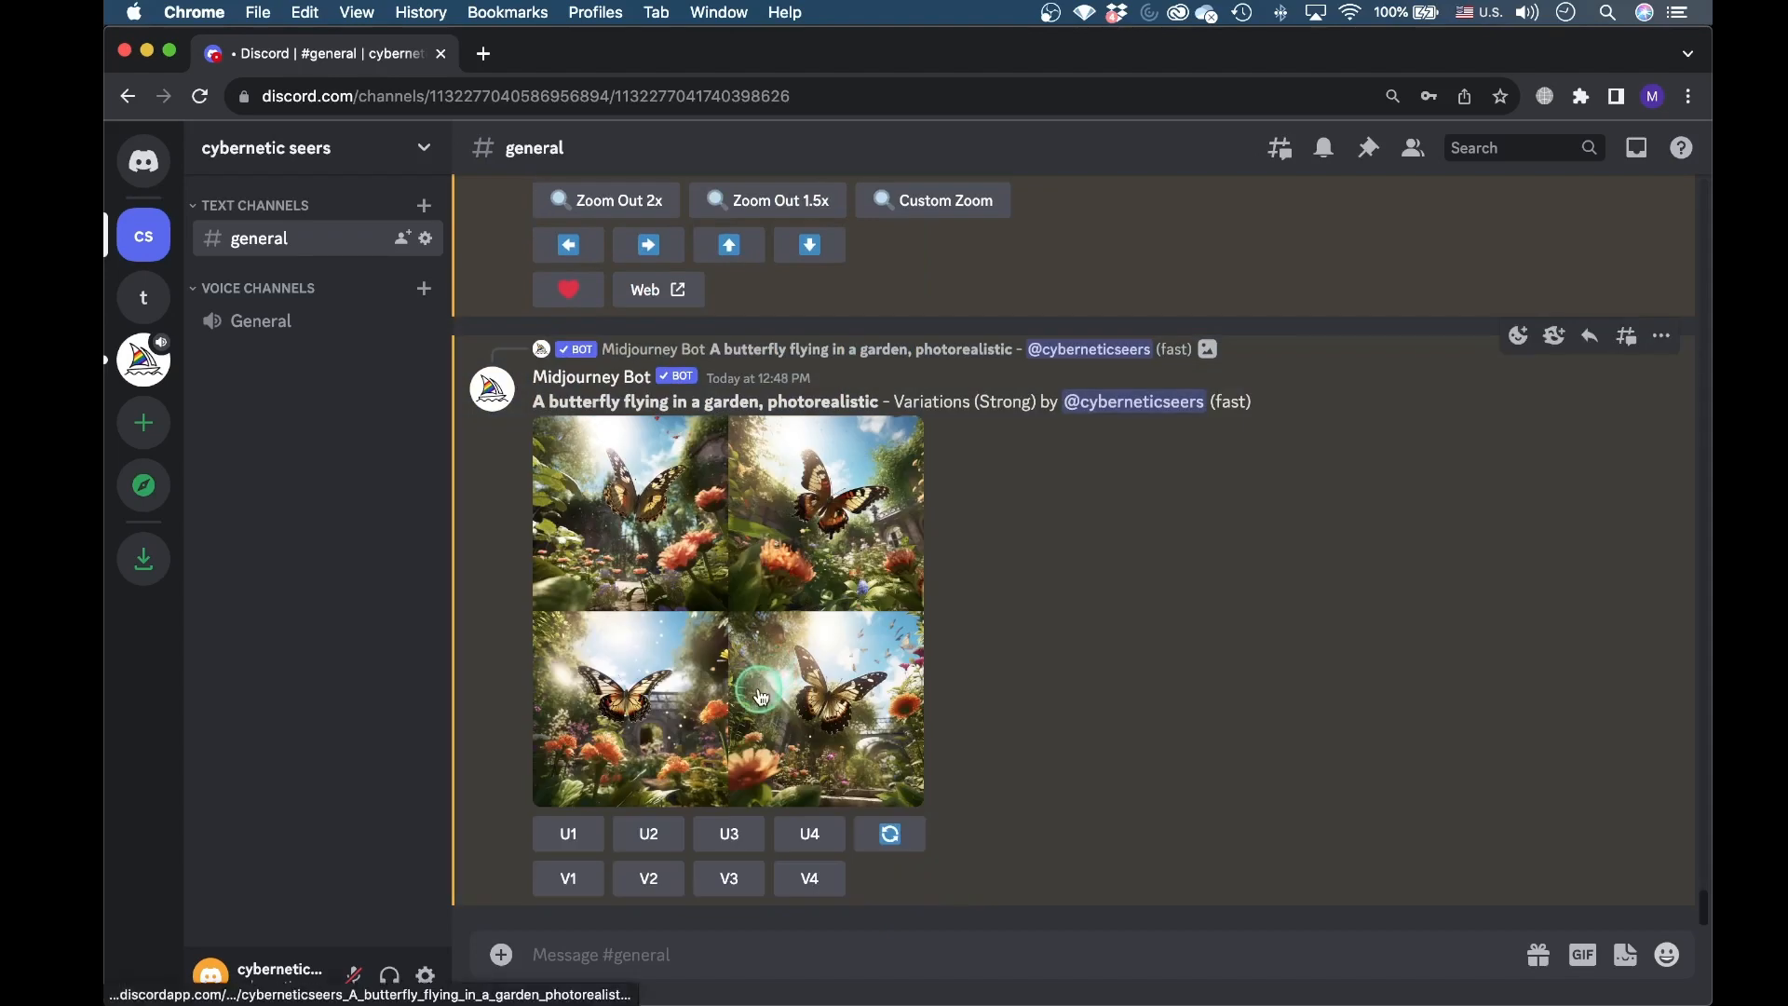
- View the grid of strong butterfly variations full size in the browser and return to the channel
{"action": "left_click", "coordinate": [761, 697]}
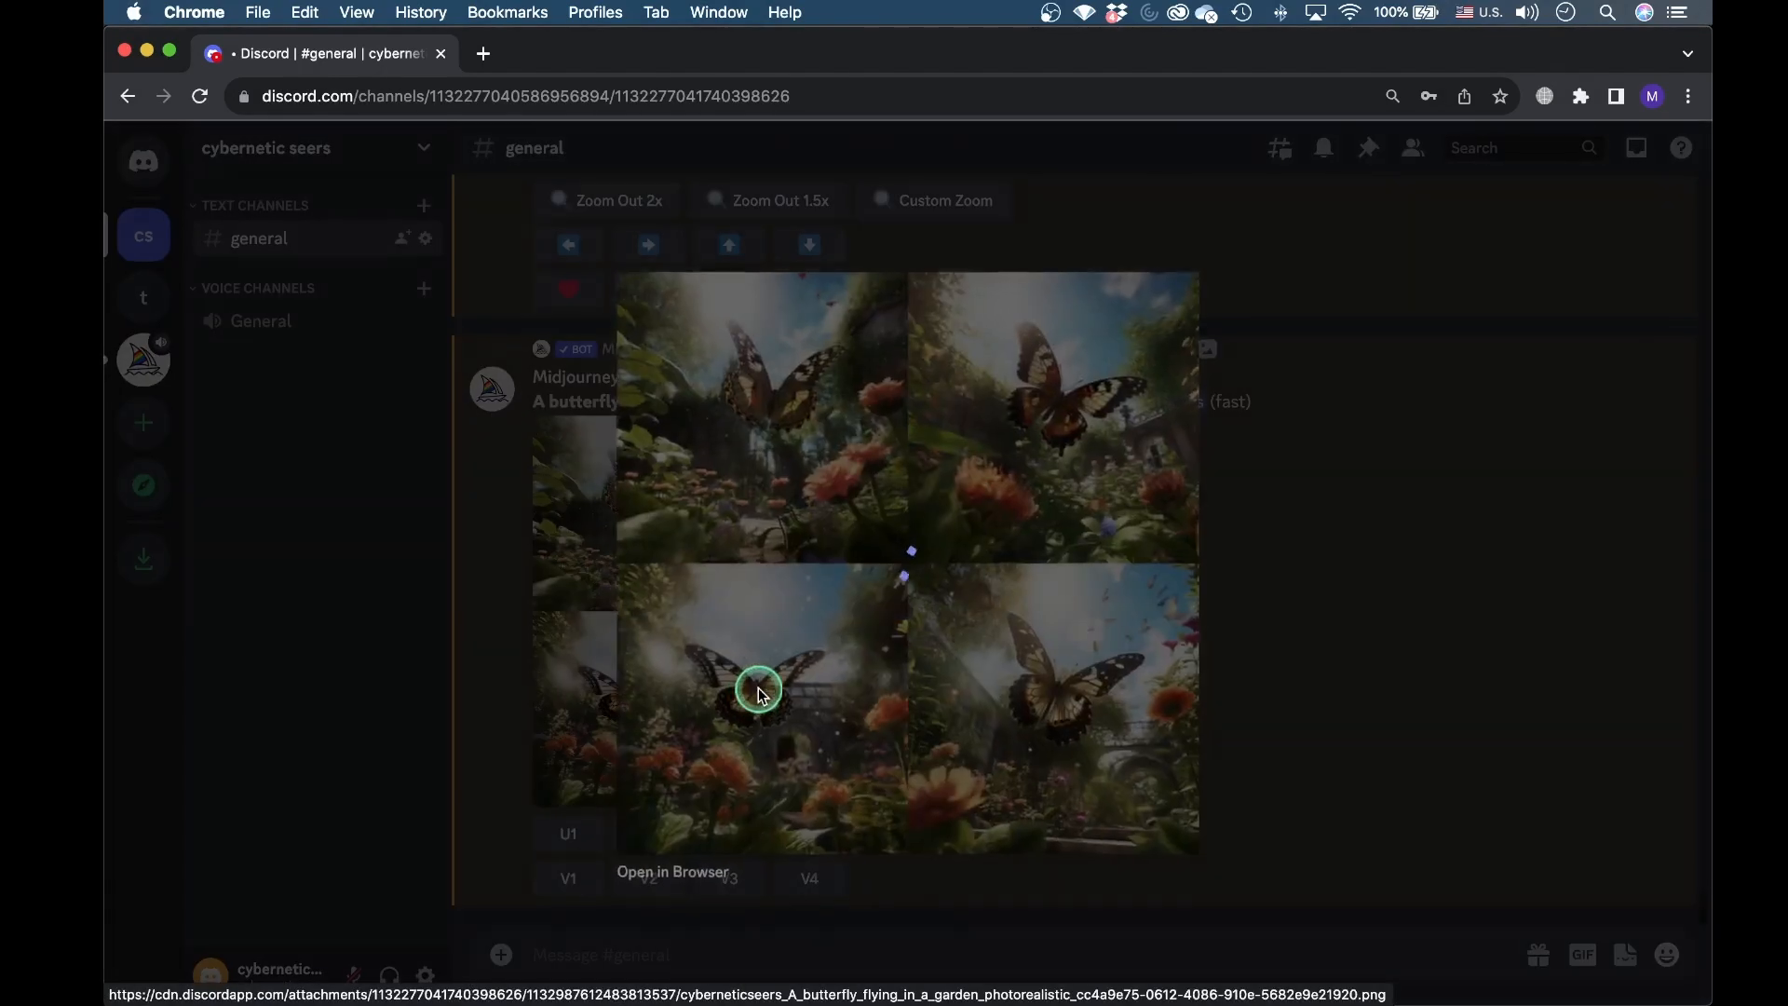
{"action": "left_click", "coordinate": [685, 868]}
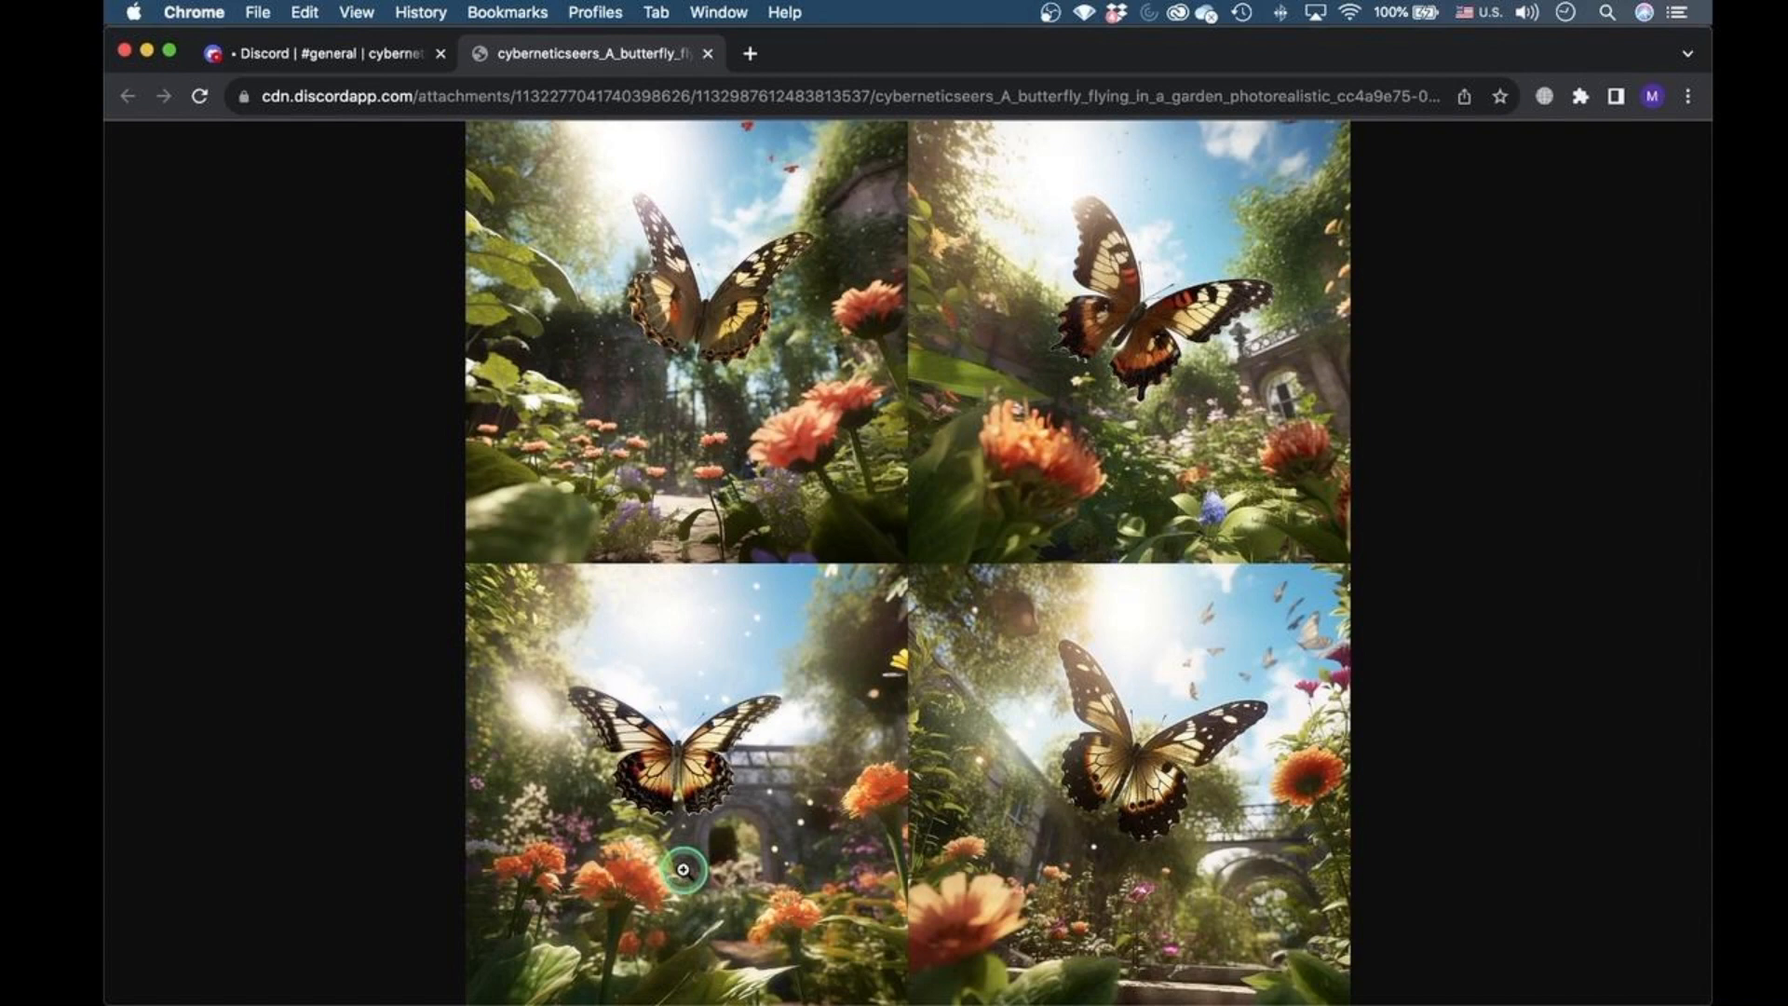
{"action": "left_click", "coordinate": [708, 53]}
- Generate landscape images with /imagine from the prompt "A butterfly flying in a garden, photorealistic --ar 16:9", without quotation marks around it
{"action": "left_click", "coordinate": [1177, 953]}
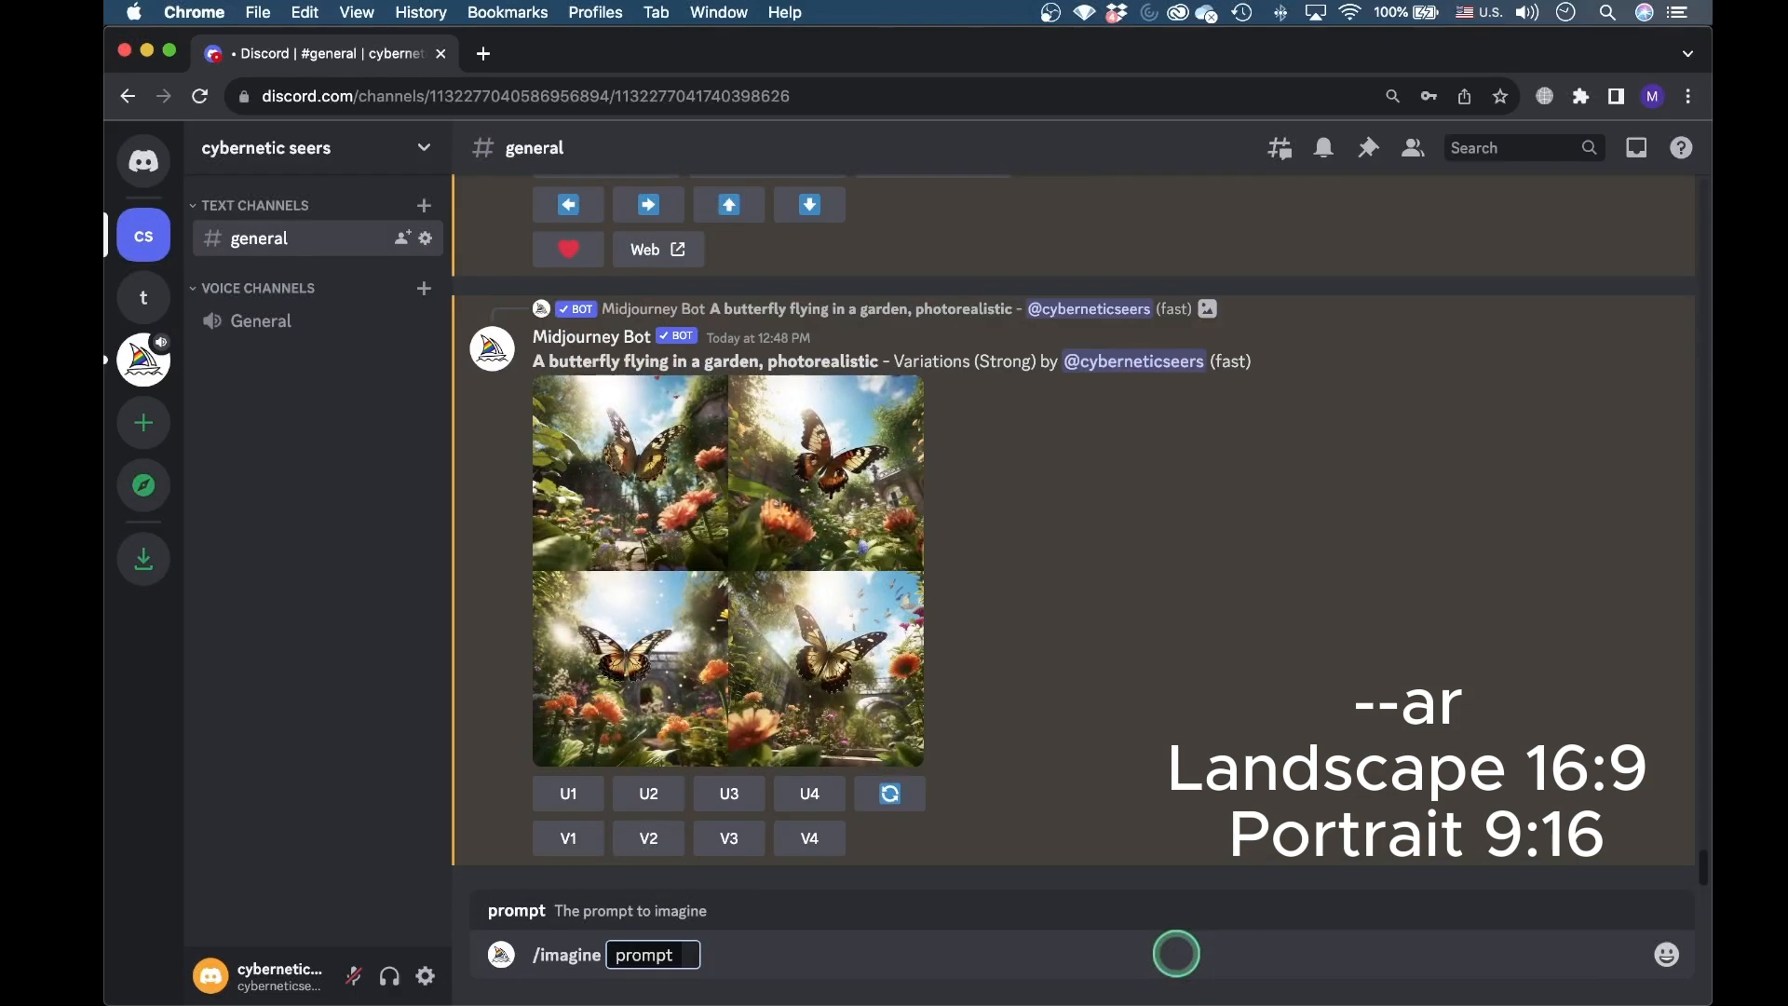
{"action": "type", "text": "'A butterfly flying in a garden, photorealistic –ar 16:9'"}
{"action": "key", "text": "Left"}
{"action": "key", "text": "super+Left"}
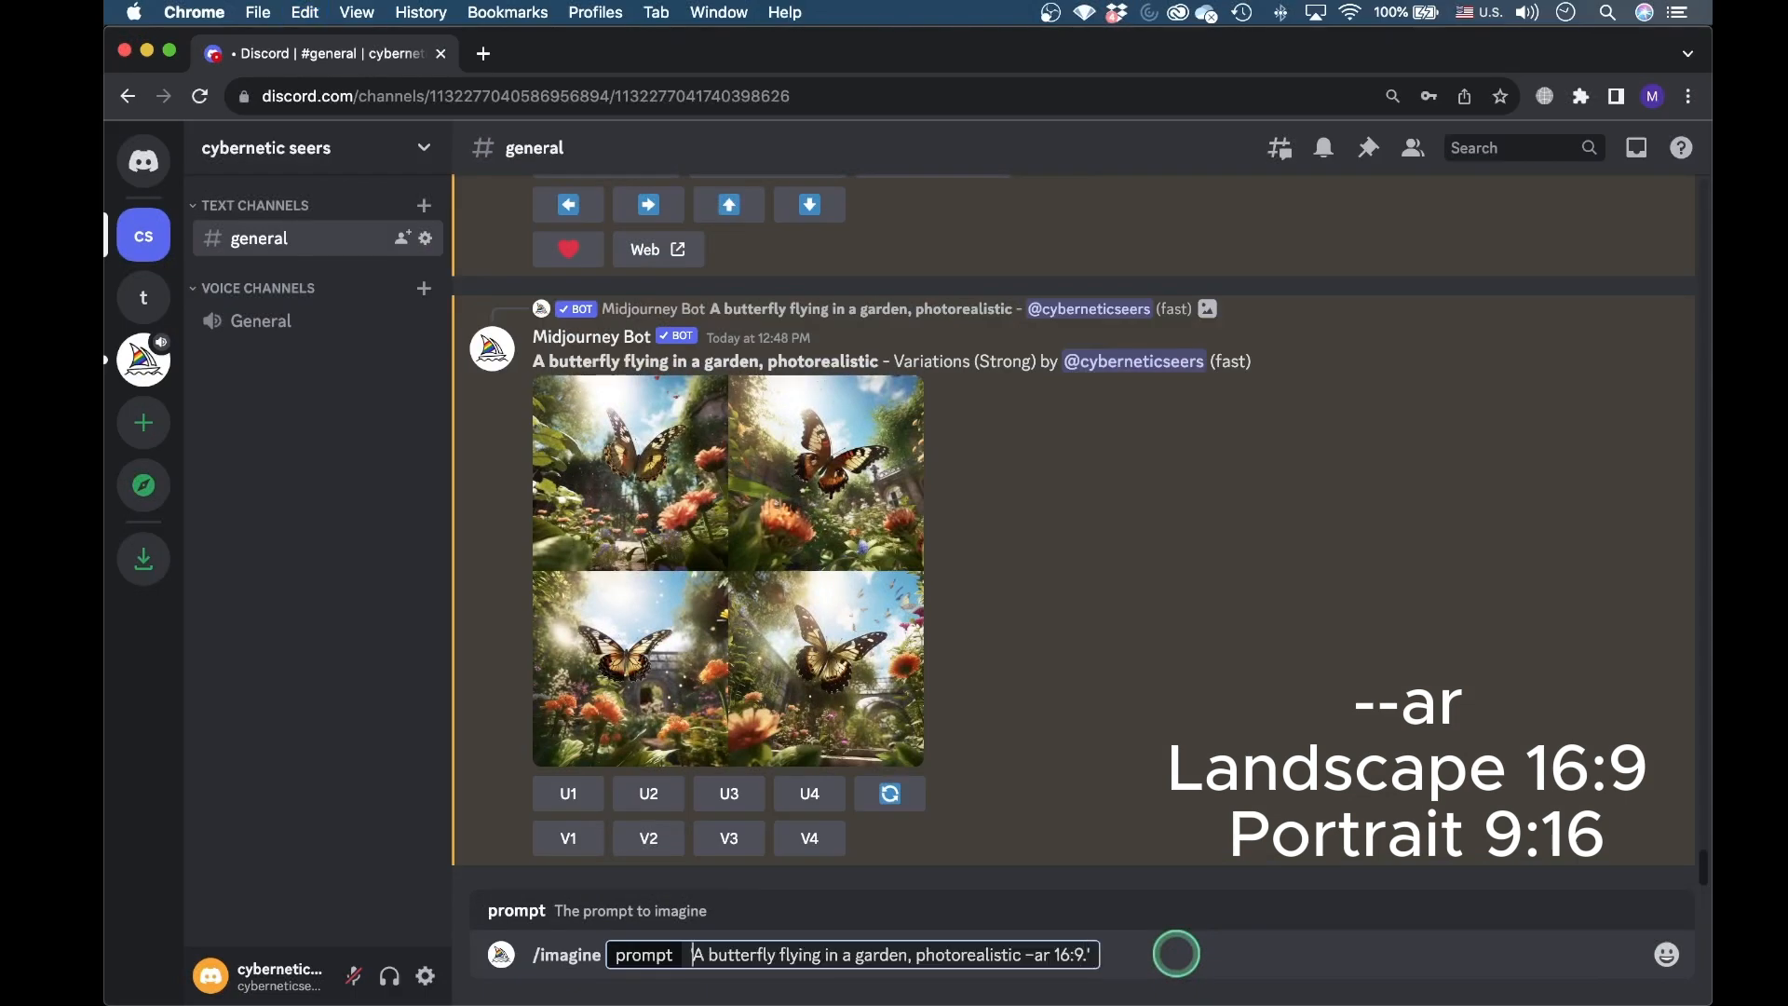
{"action": "key", "text": "Delete"}
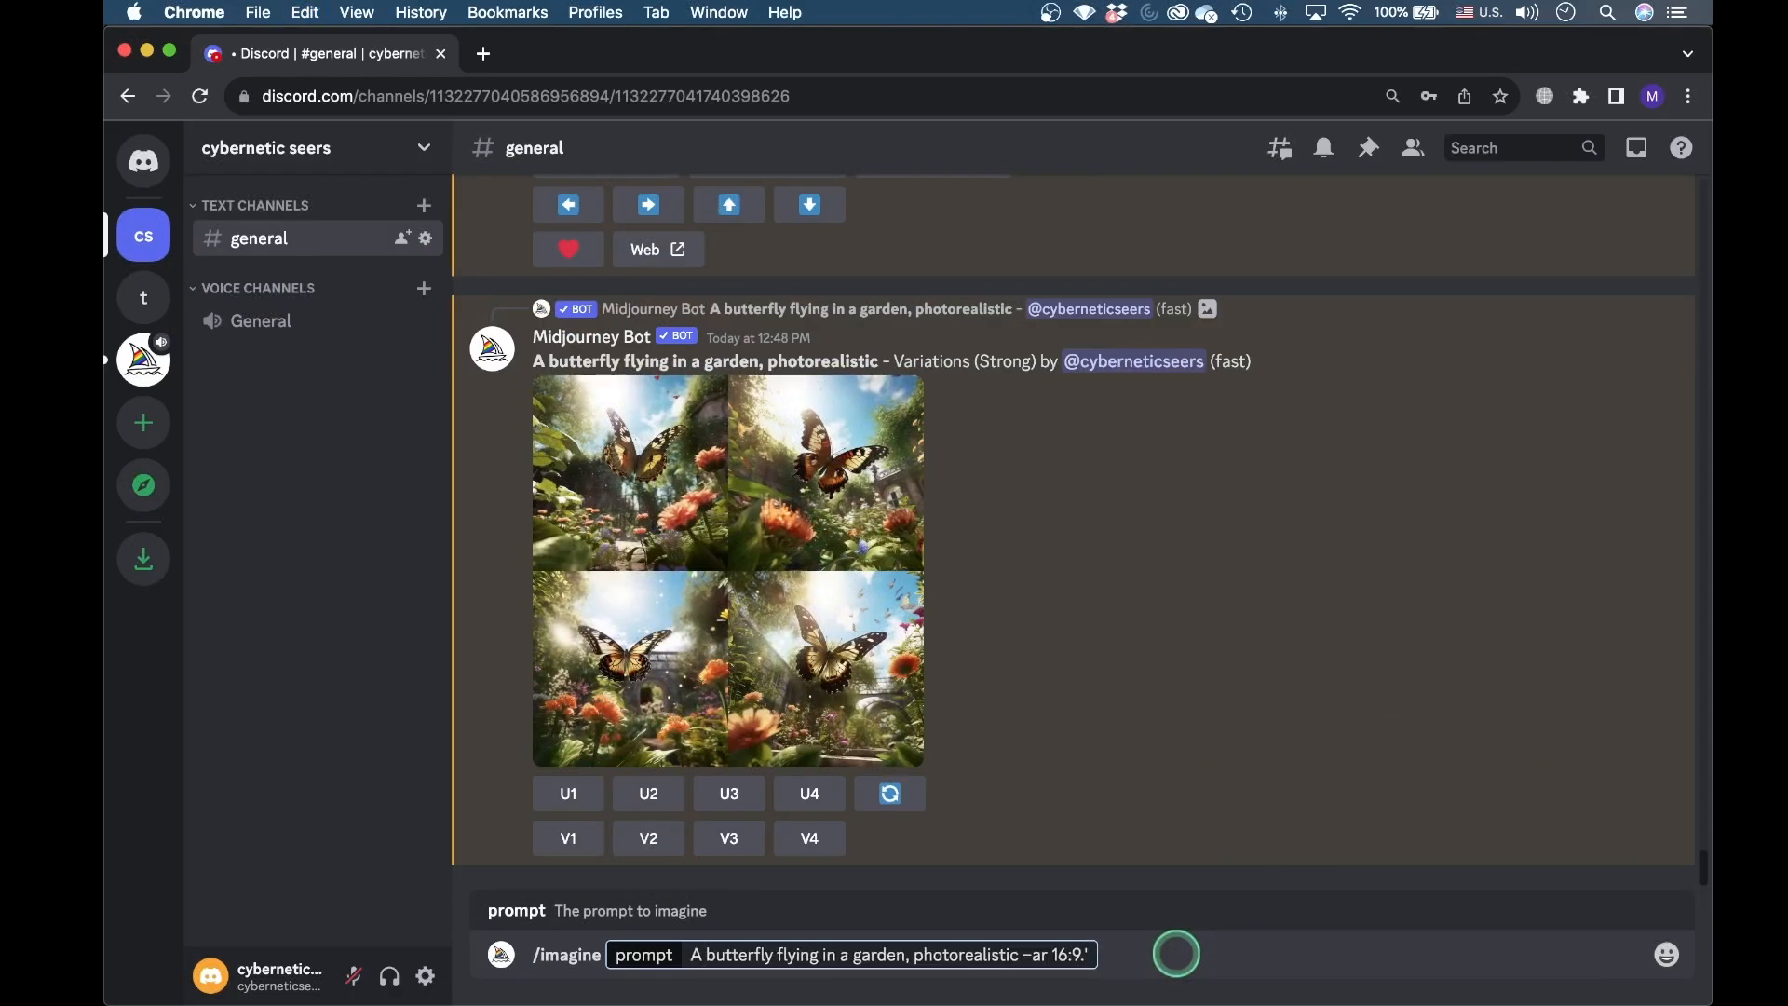
{"action": "key", "text": "BackSpace"}
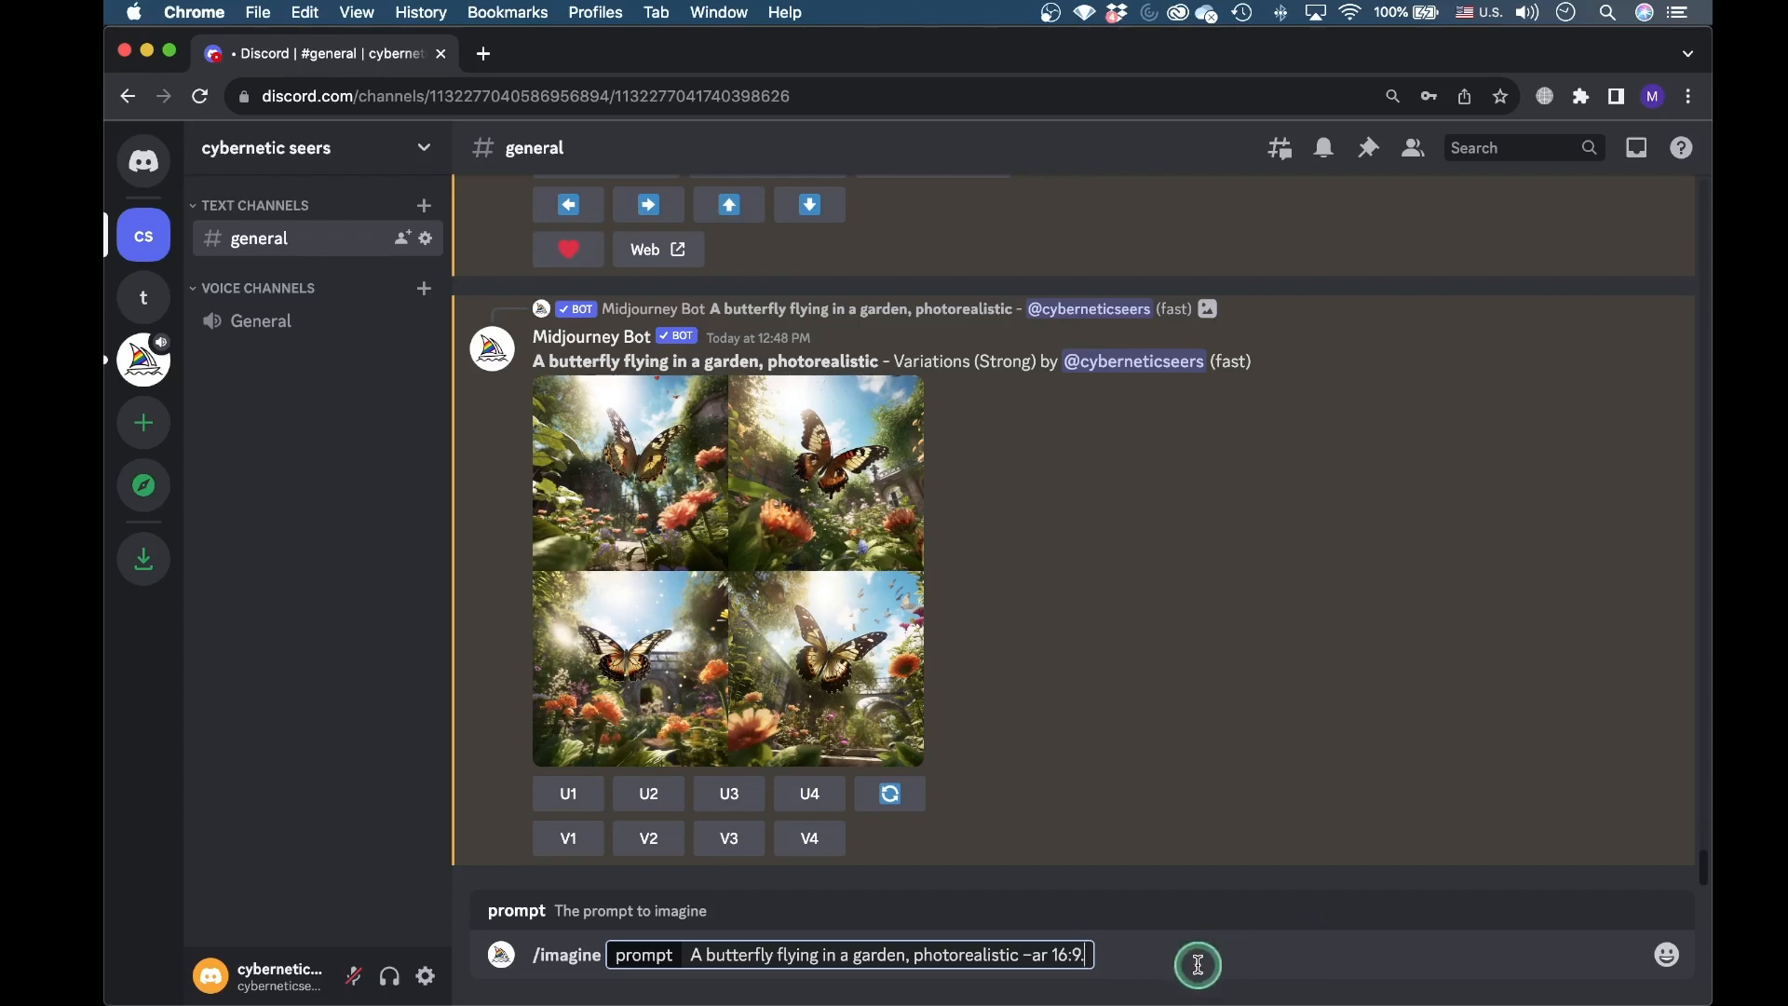
{"action": "key", "text": "Return"}
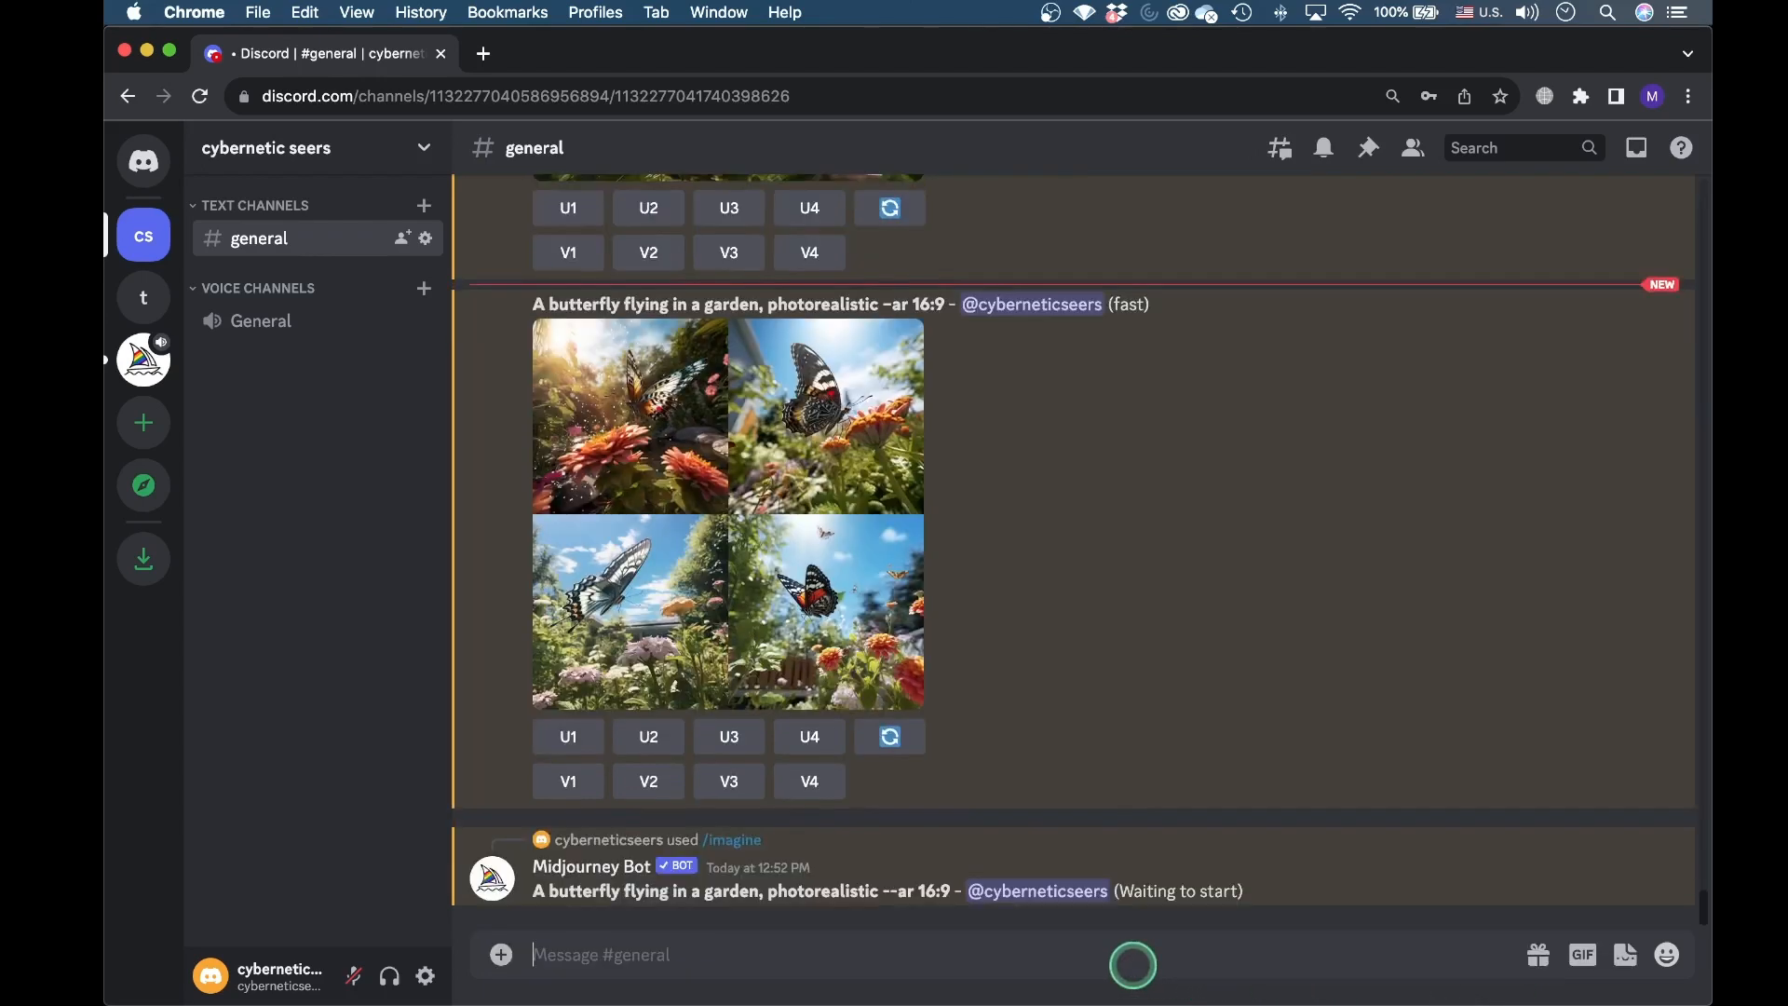
{"action": "left_click", "coordinate": [1072, 746]}
{"action": "left_click", "coordinate": [491, 862]}
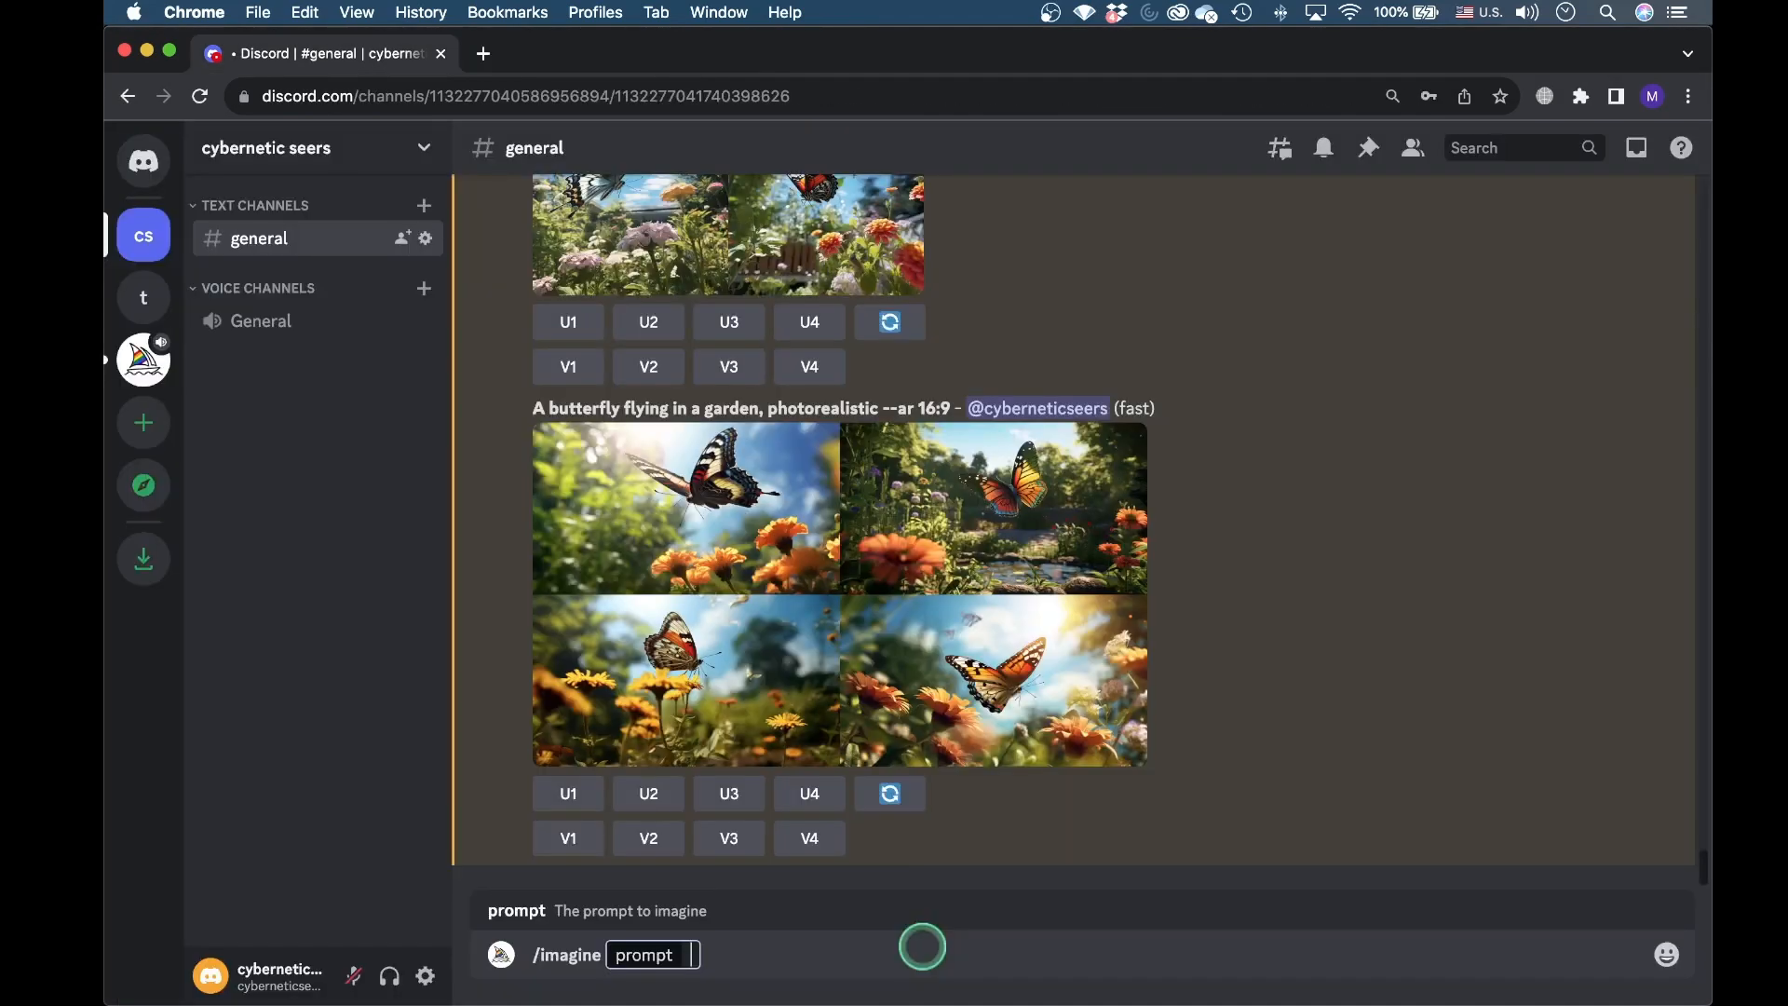
- Generate portrait images with /imagine from "A butterfly flying in a garden, photorealistic --ar 9:16" and enlarge the resulting grid
{"action": "type", "text": "A butterfly flying in a garden, photorealistic --ar 16:9"}
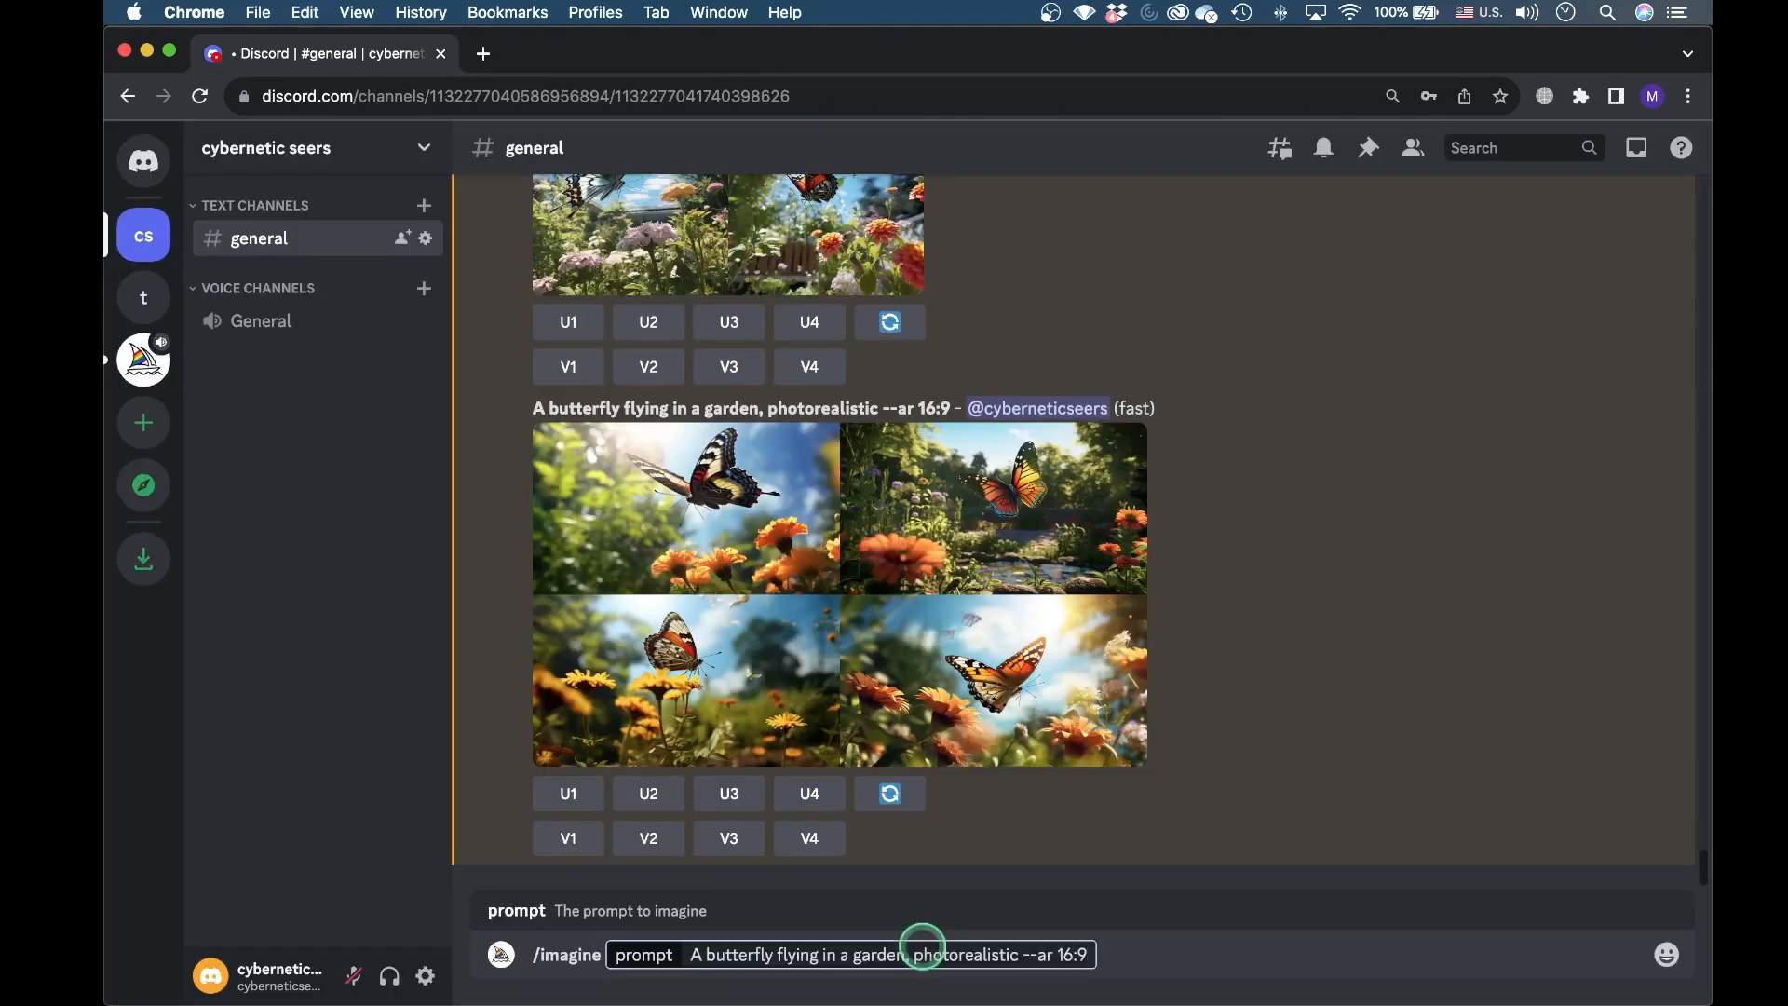
{"action": "key", "text": "BackSpace"}
{"action": "key", "text": "BackSpace"}
{"action": "key", "text": "BackSpace"}
{"action": "type", "text": ":16"}
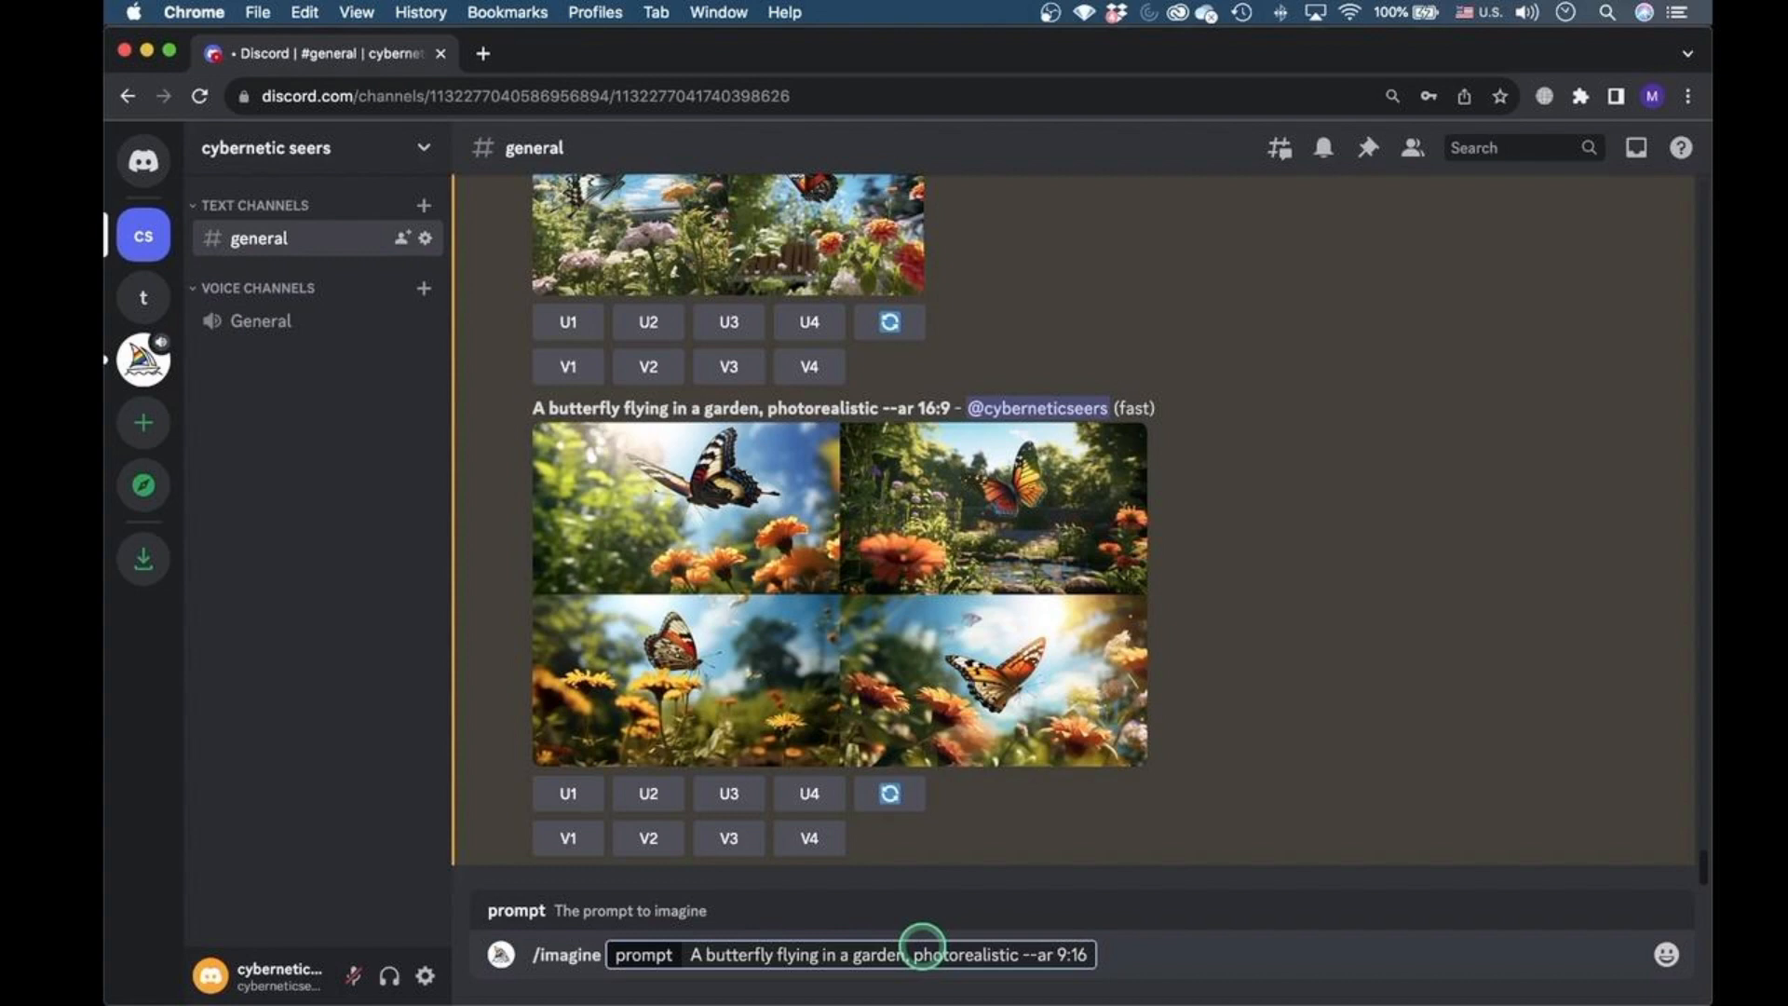
{"action": "key", "text": "Return"}
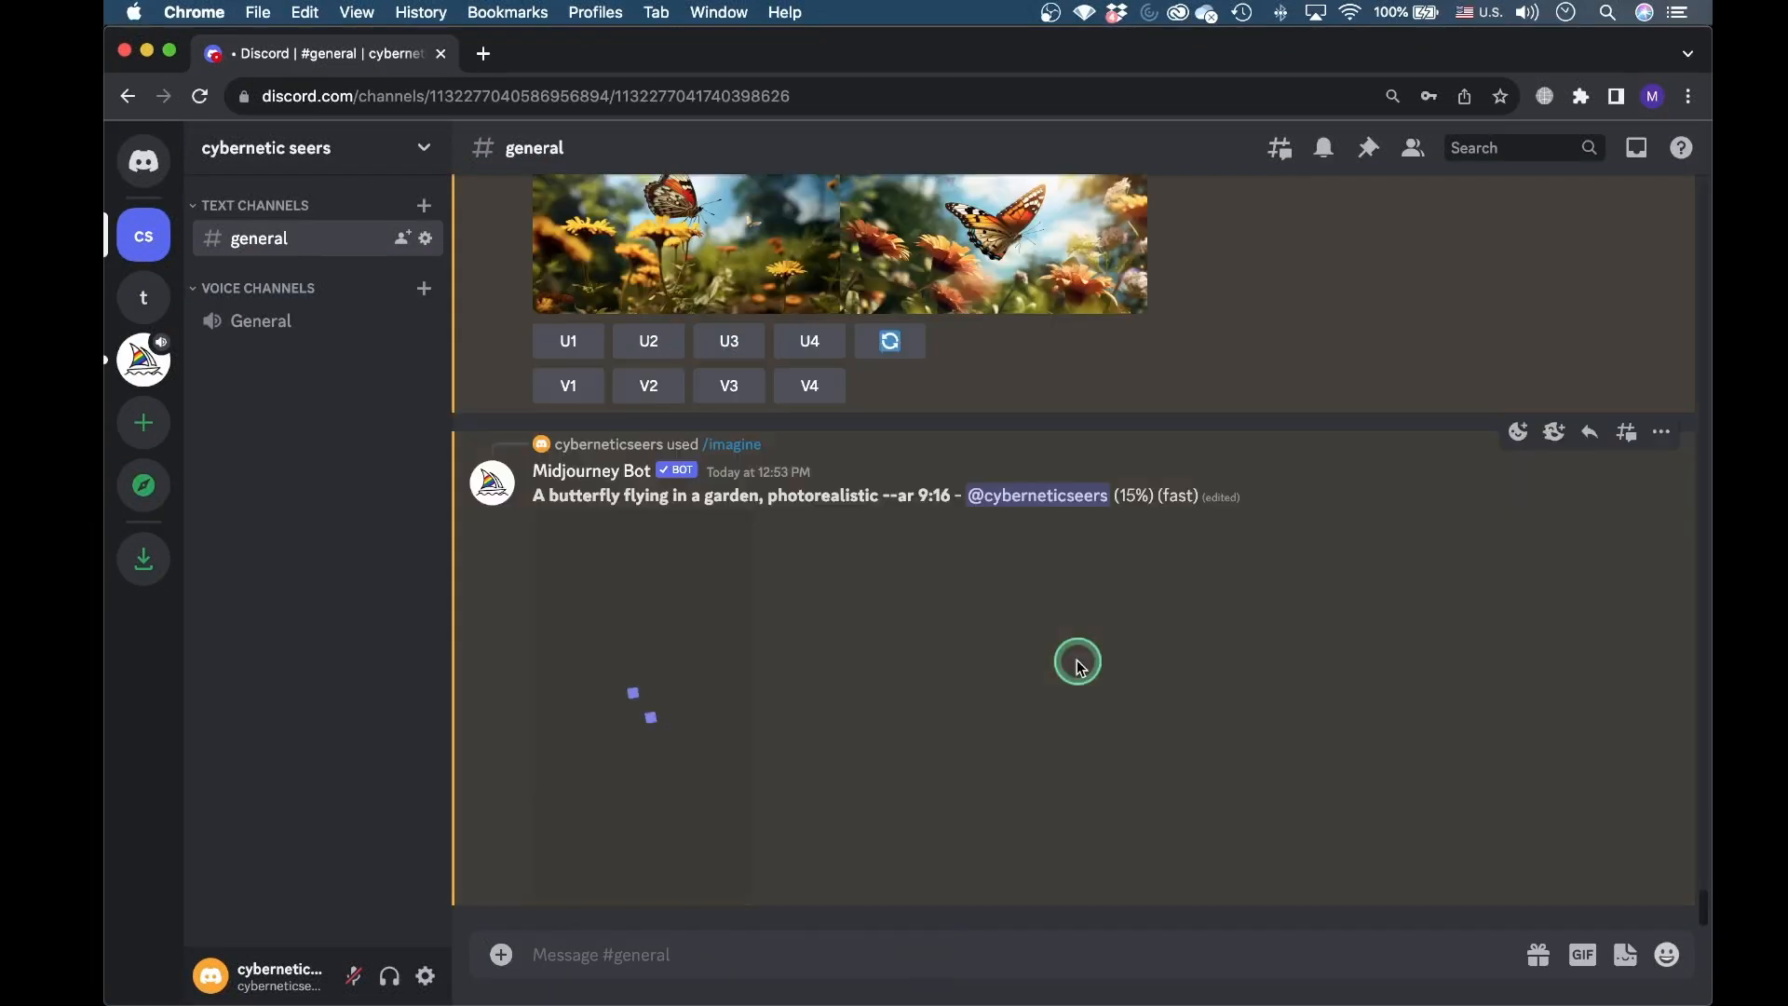
{"action": "left_click", "coordinate": [677, 661]}
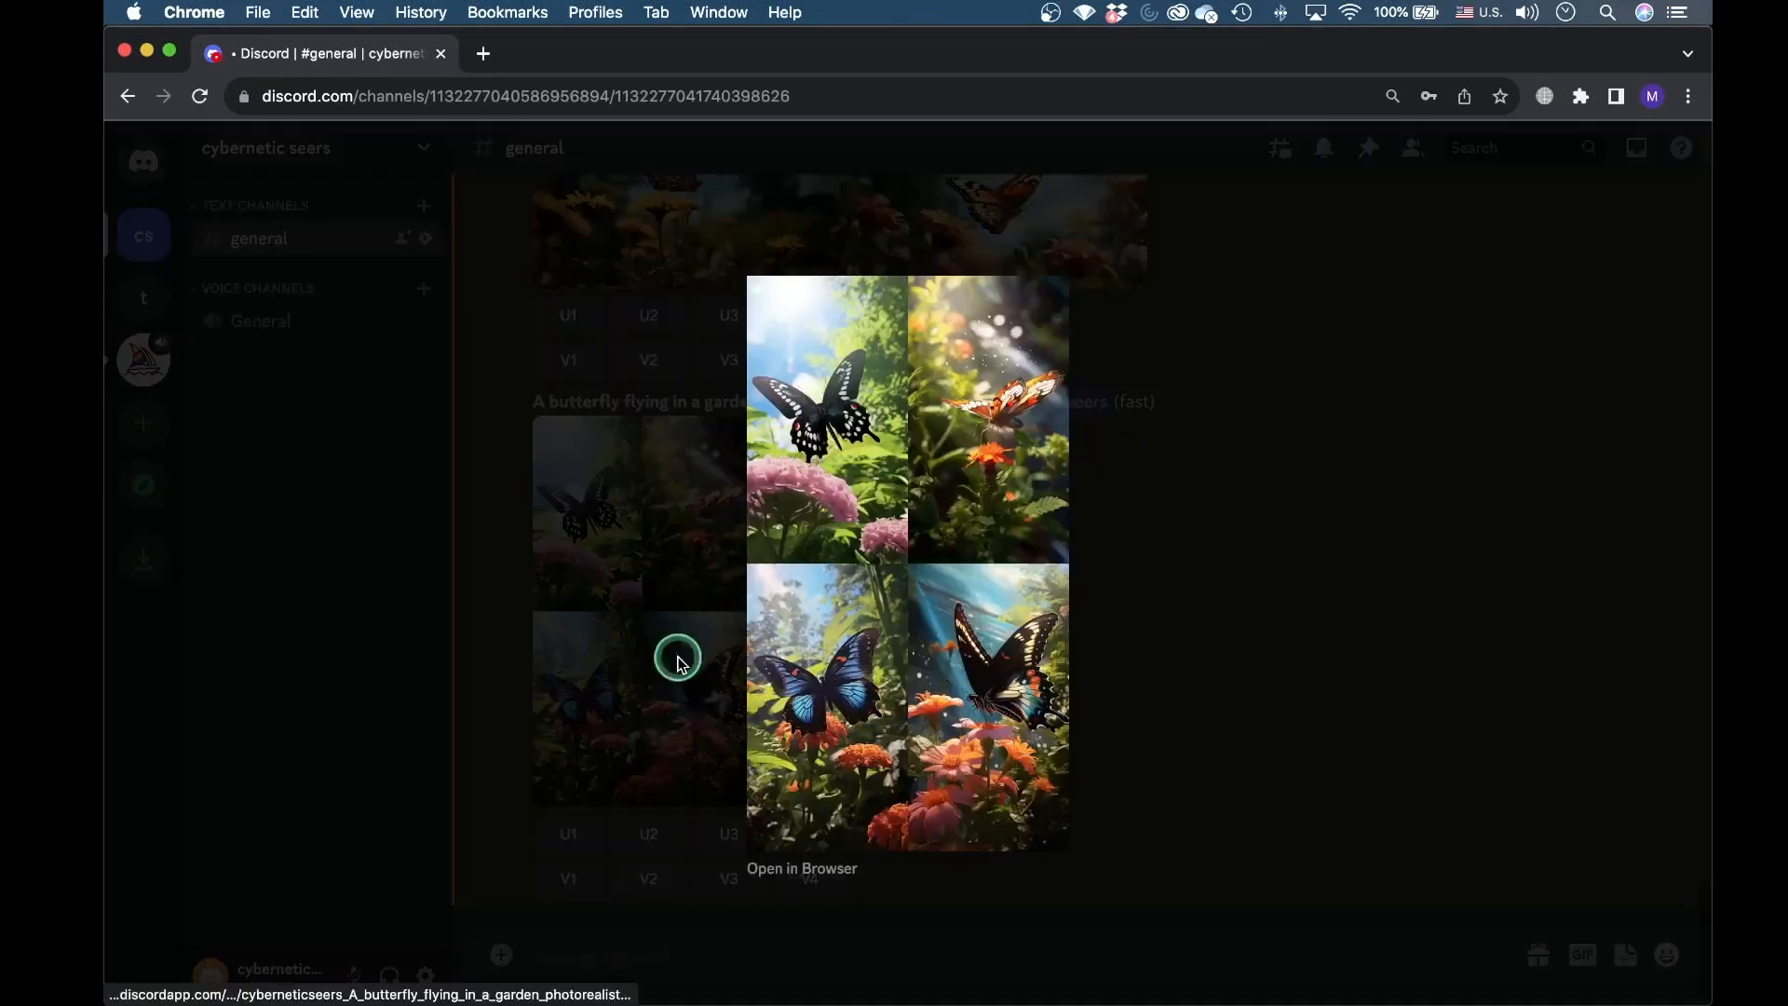
- View the portrait butterfly grid full size in the browser and return to the channel
{"action": "left_click", "coordinate": [802, 867]}
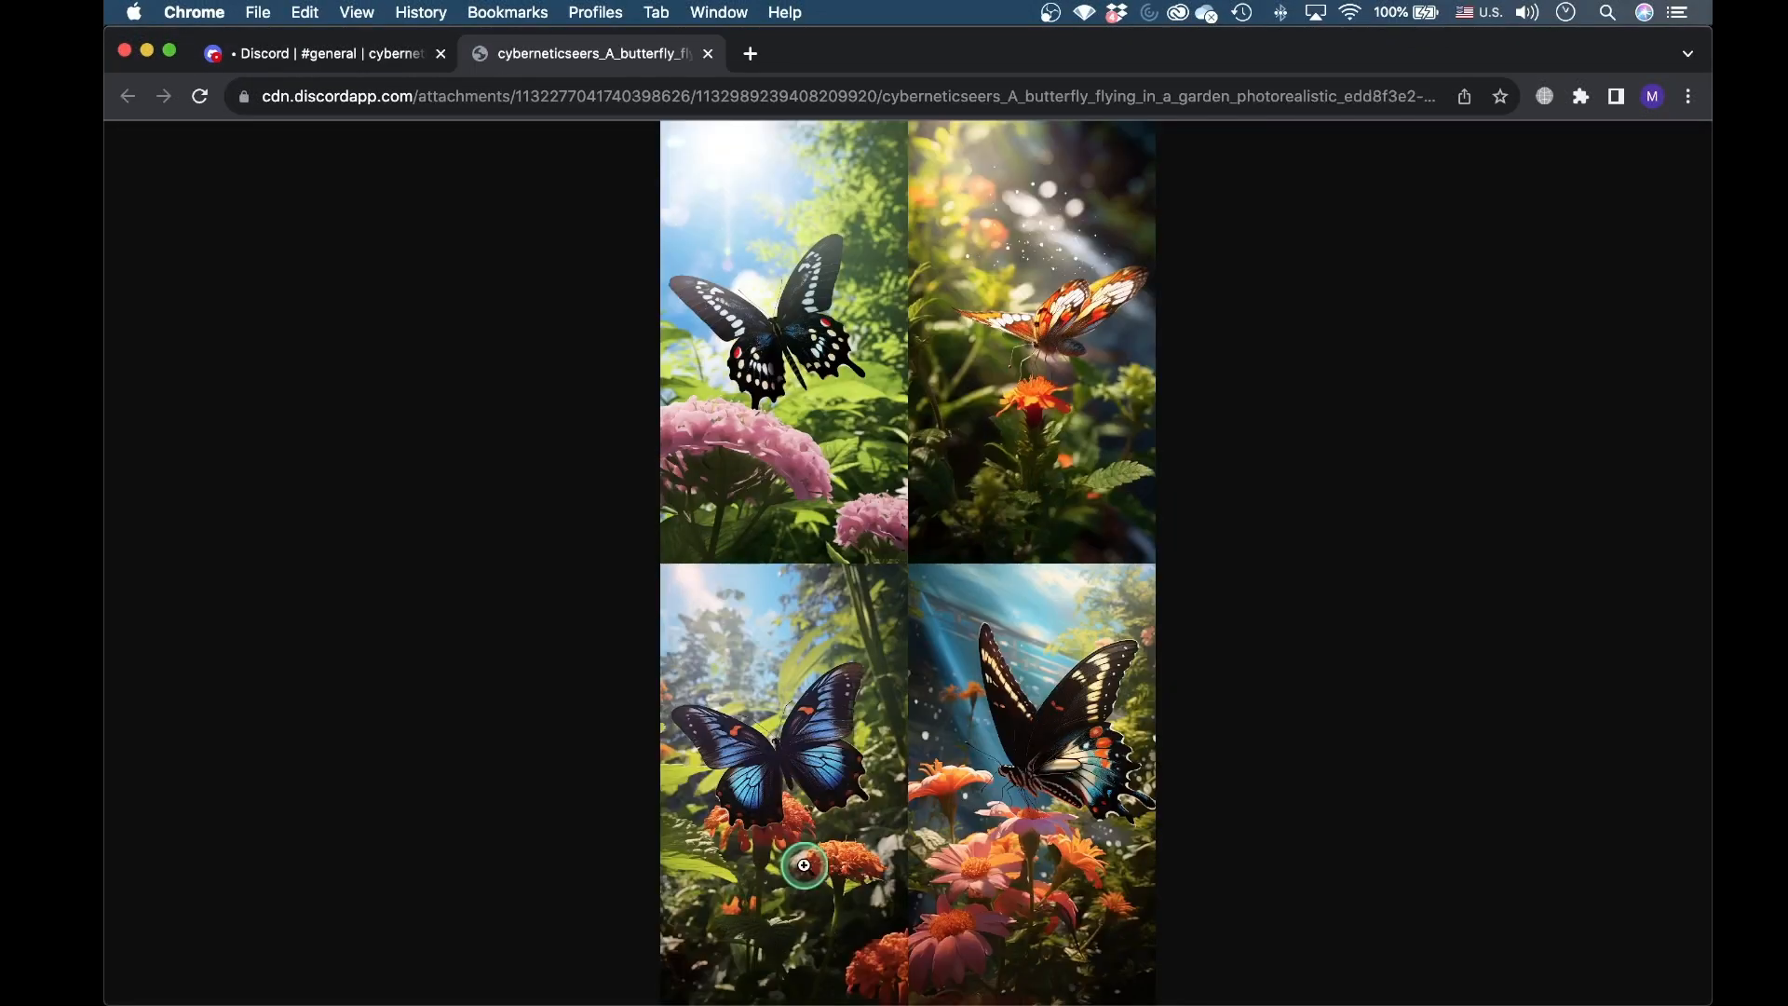
{"action": "key", "text": "super+w"}
{"action": "left_click", "coordinate": [535, 156]}
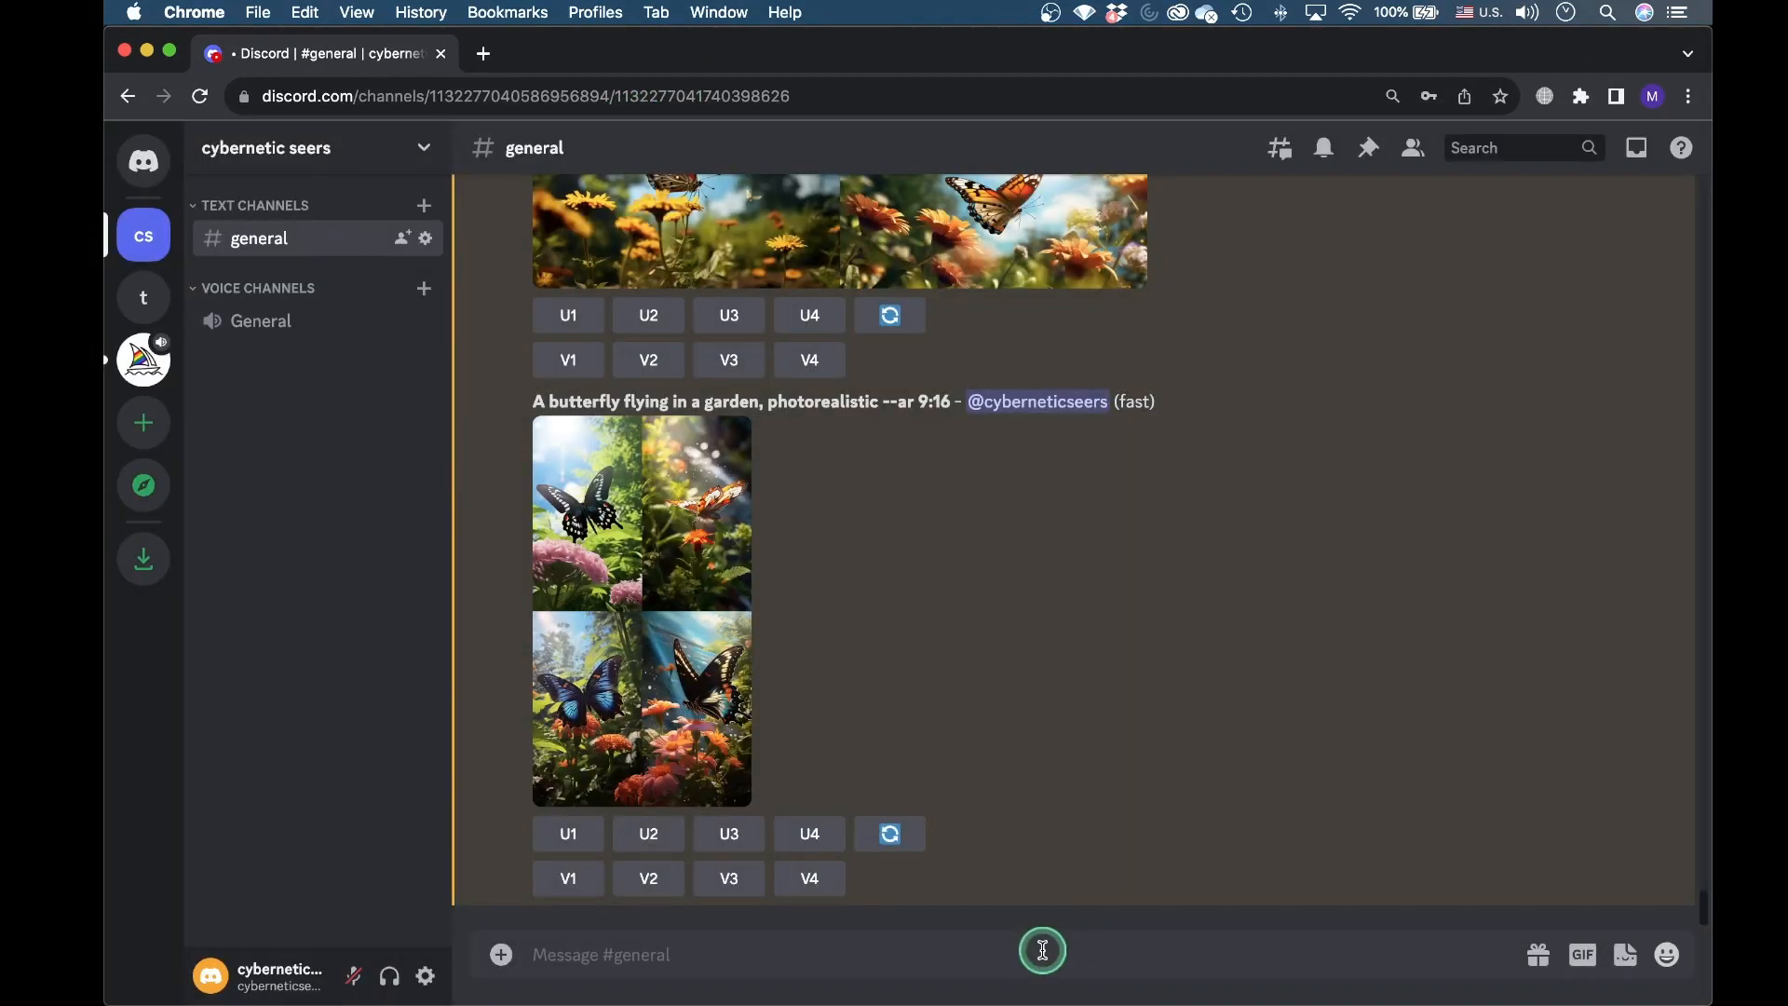
- Generate images with /imagine from the prompt "A tray with fruits --no apples"
{"action": "type", "text": "/ima"}
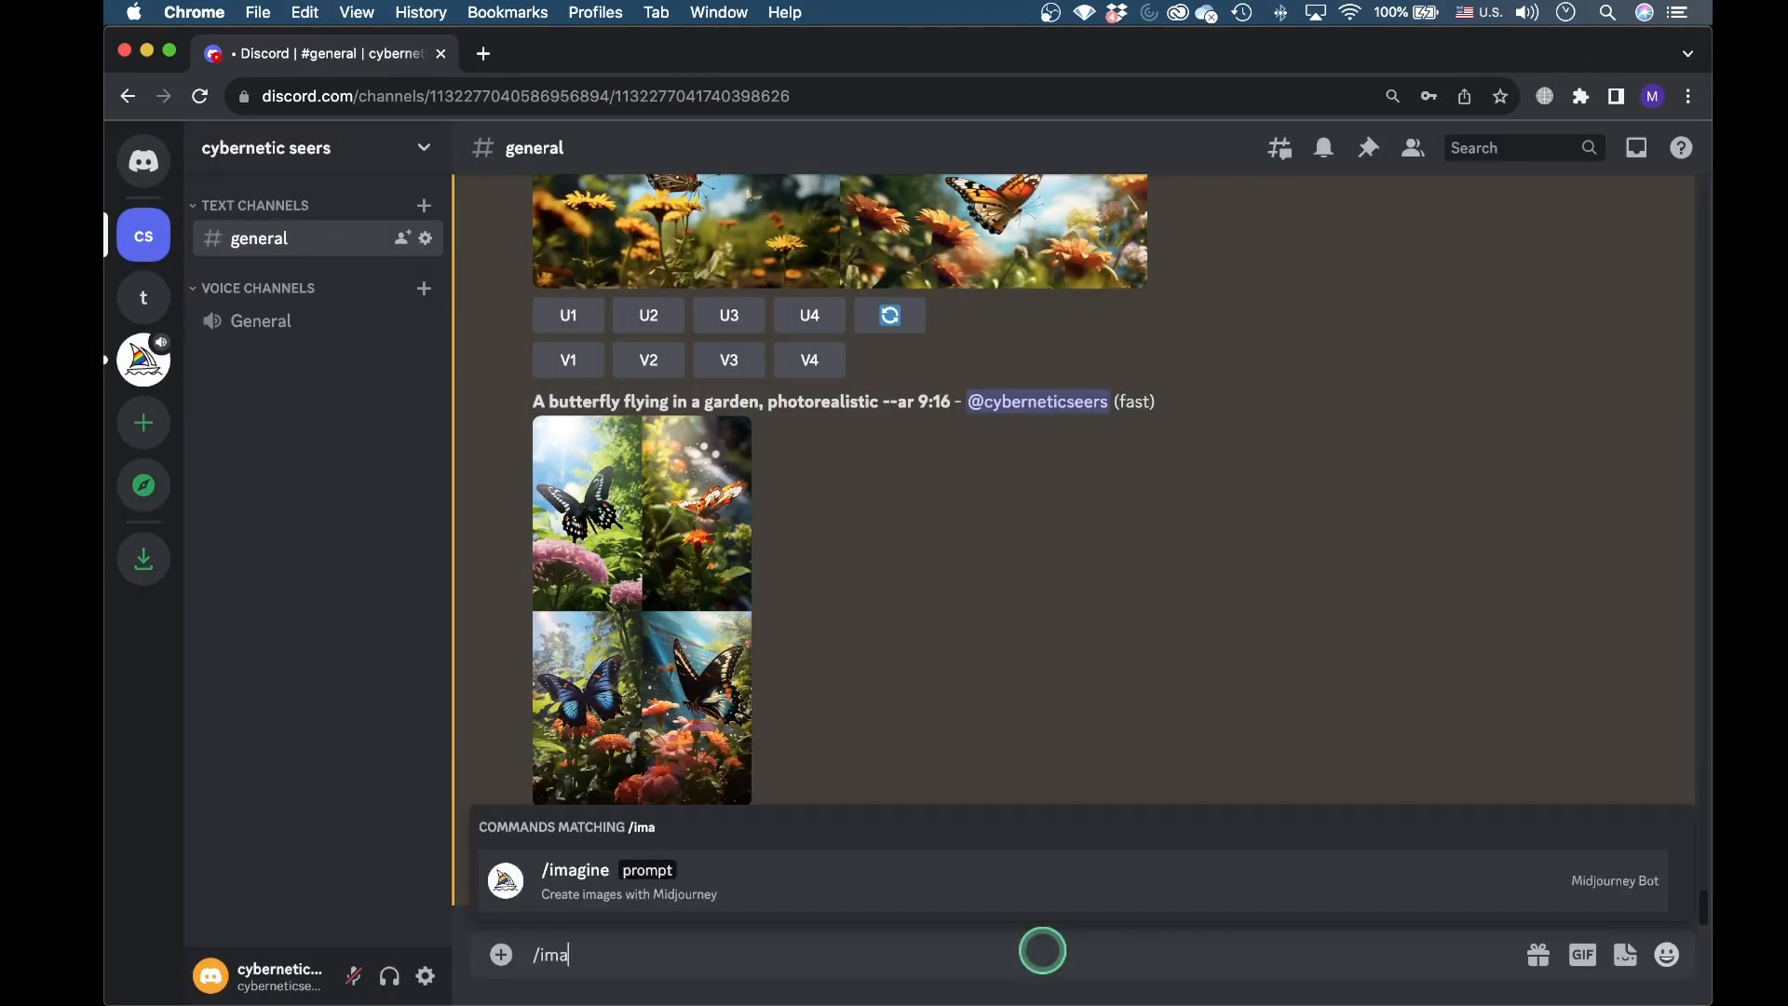
{"action": "key", "text": "Tab"}
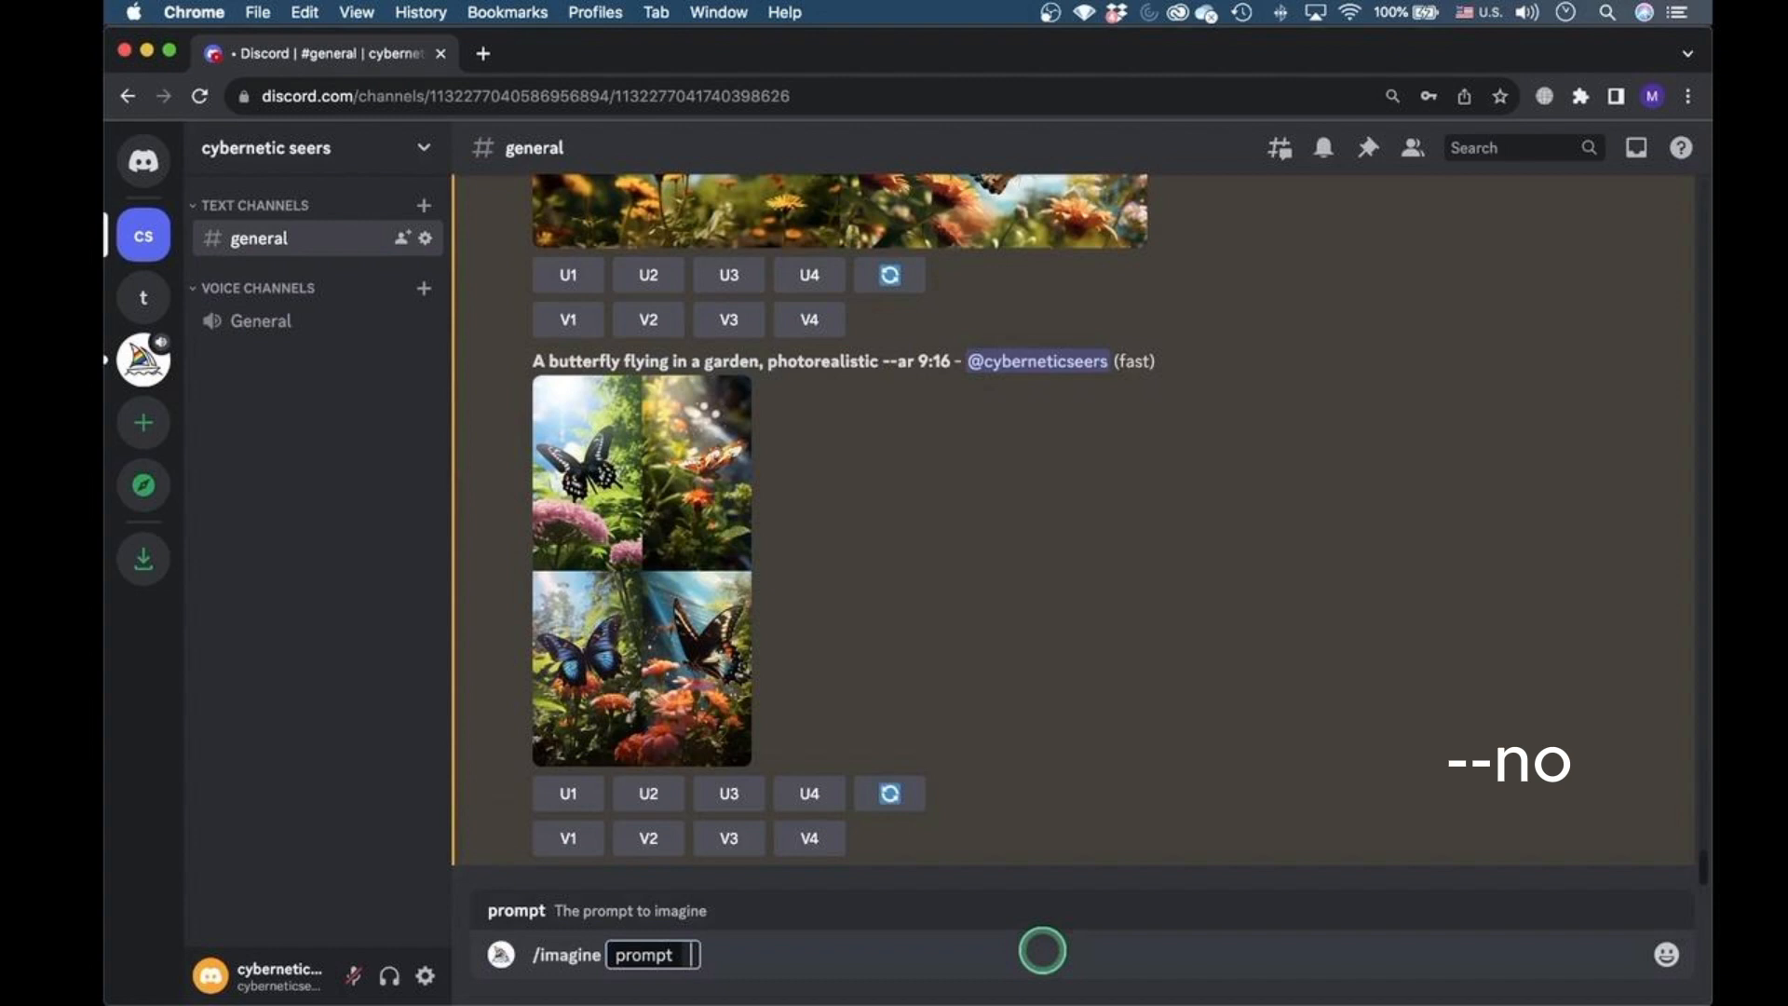
{"action": "type", "text": "A tray with fruits --no apples"}
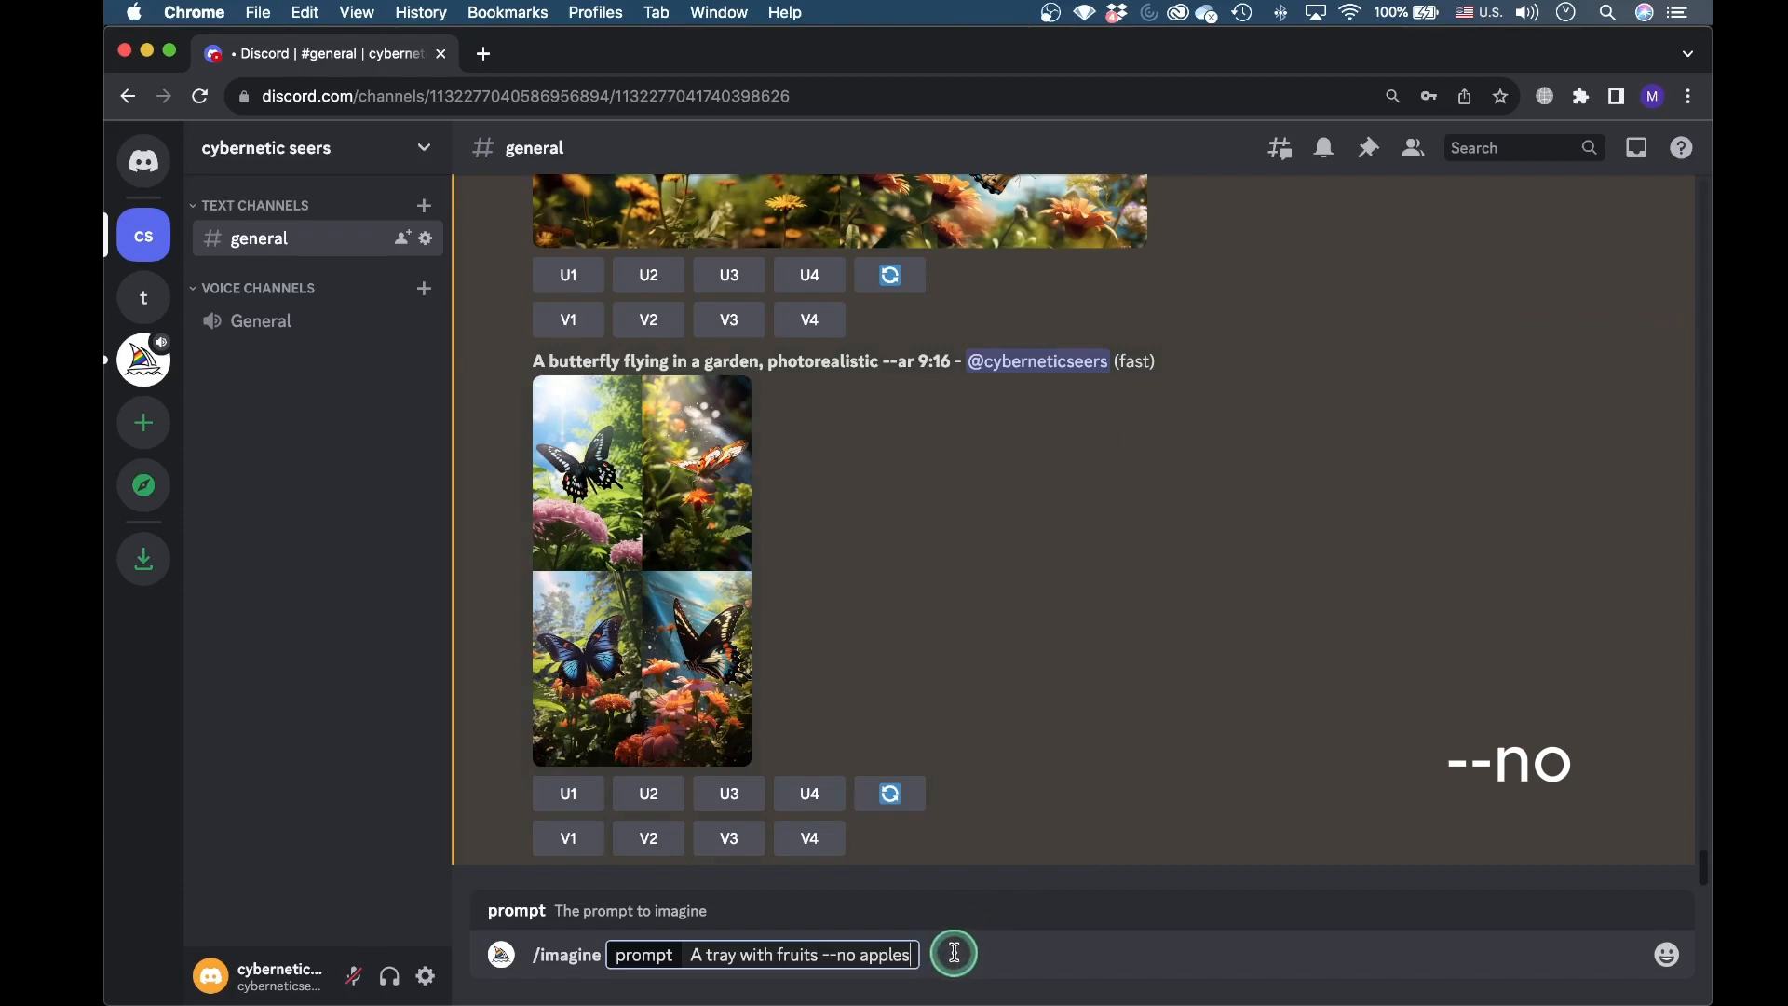
{"action": "key", "text": "Return"}
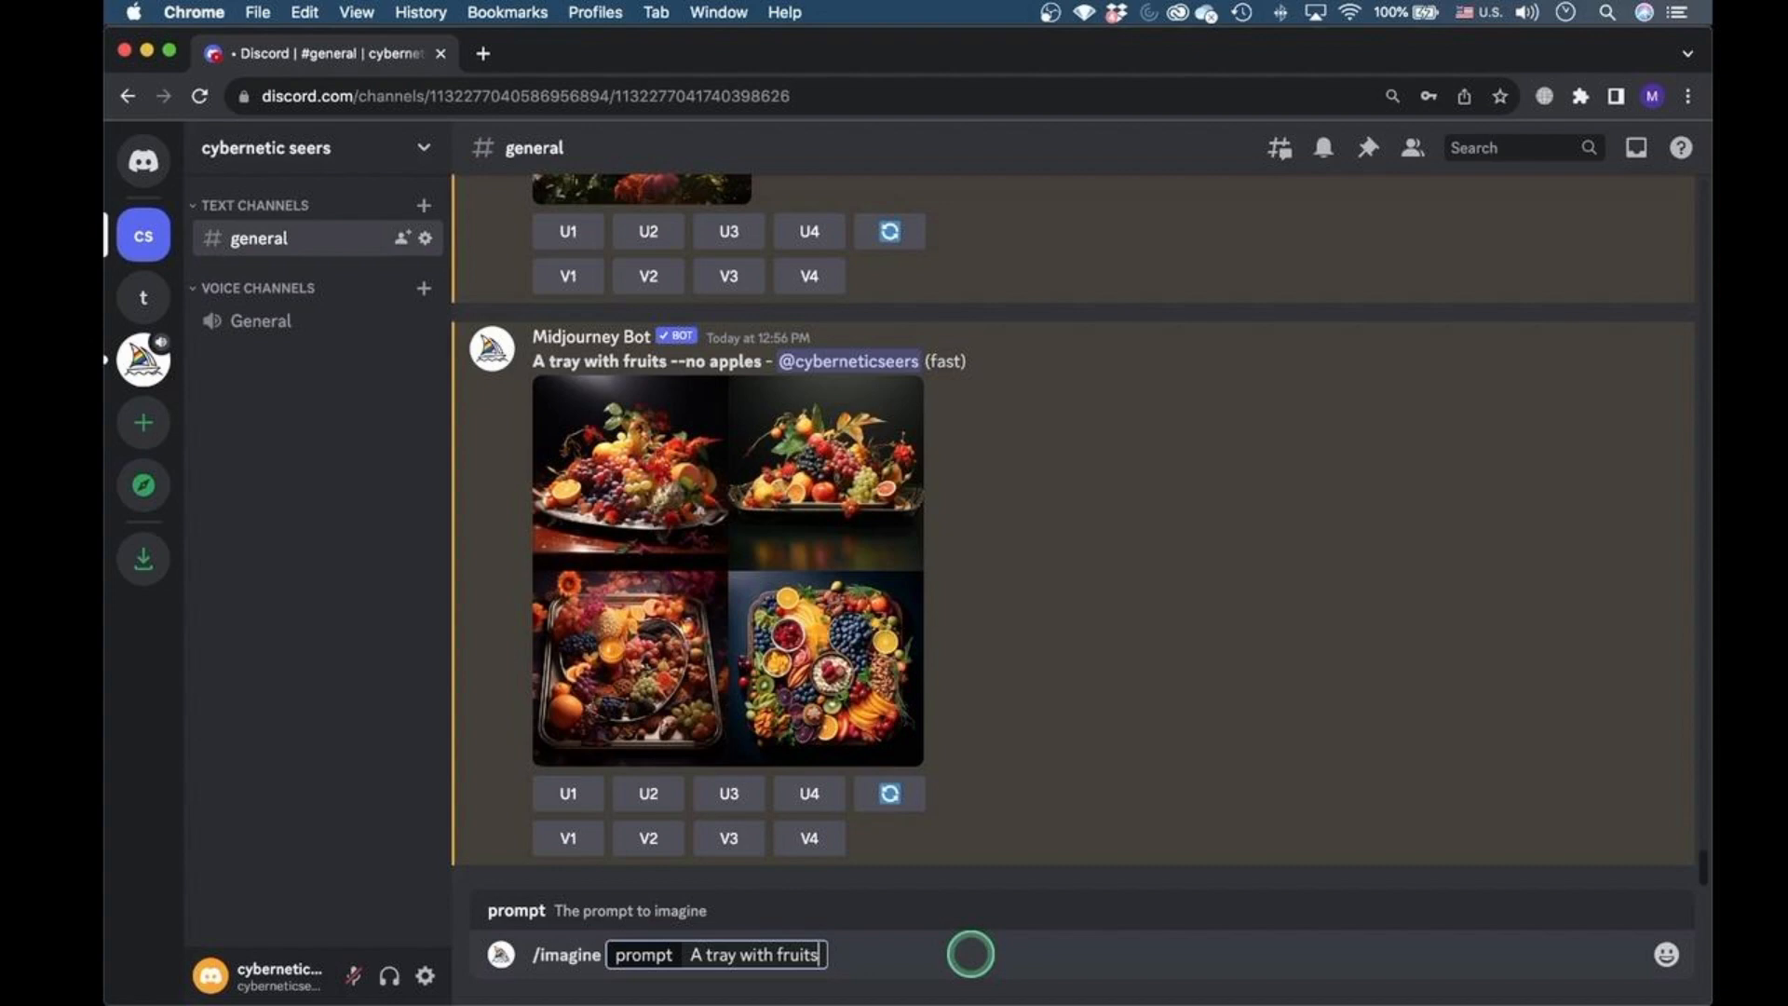
- Generate images with /imagine from the prompt "A tray with fruits" and enlarge the resulting grid
{"action": "key", "text": "Return"}
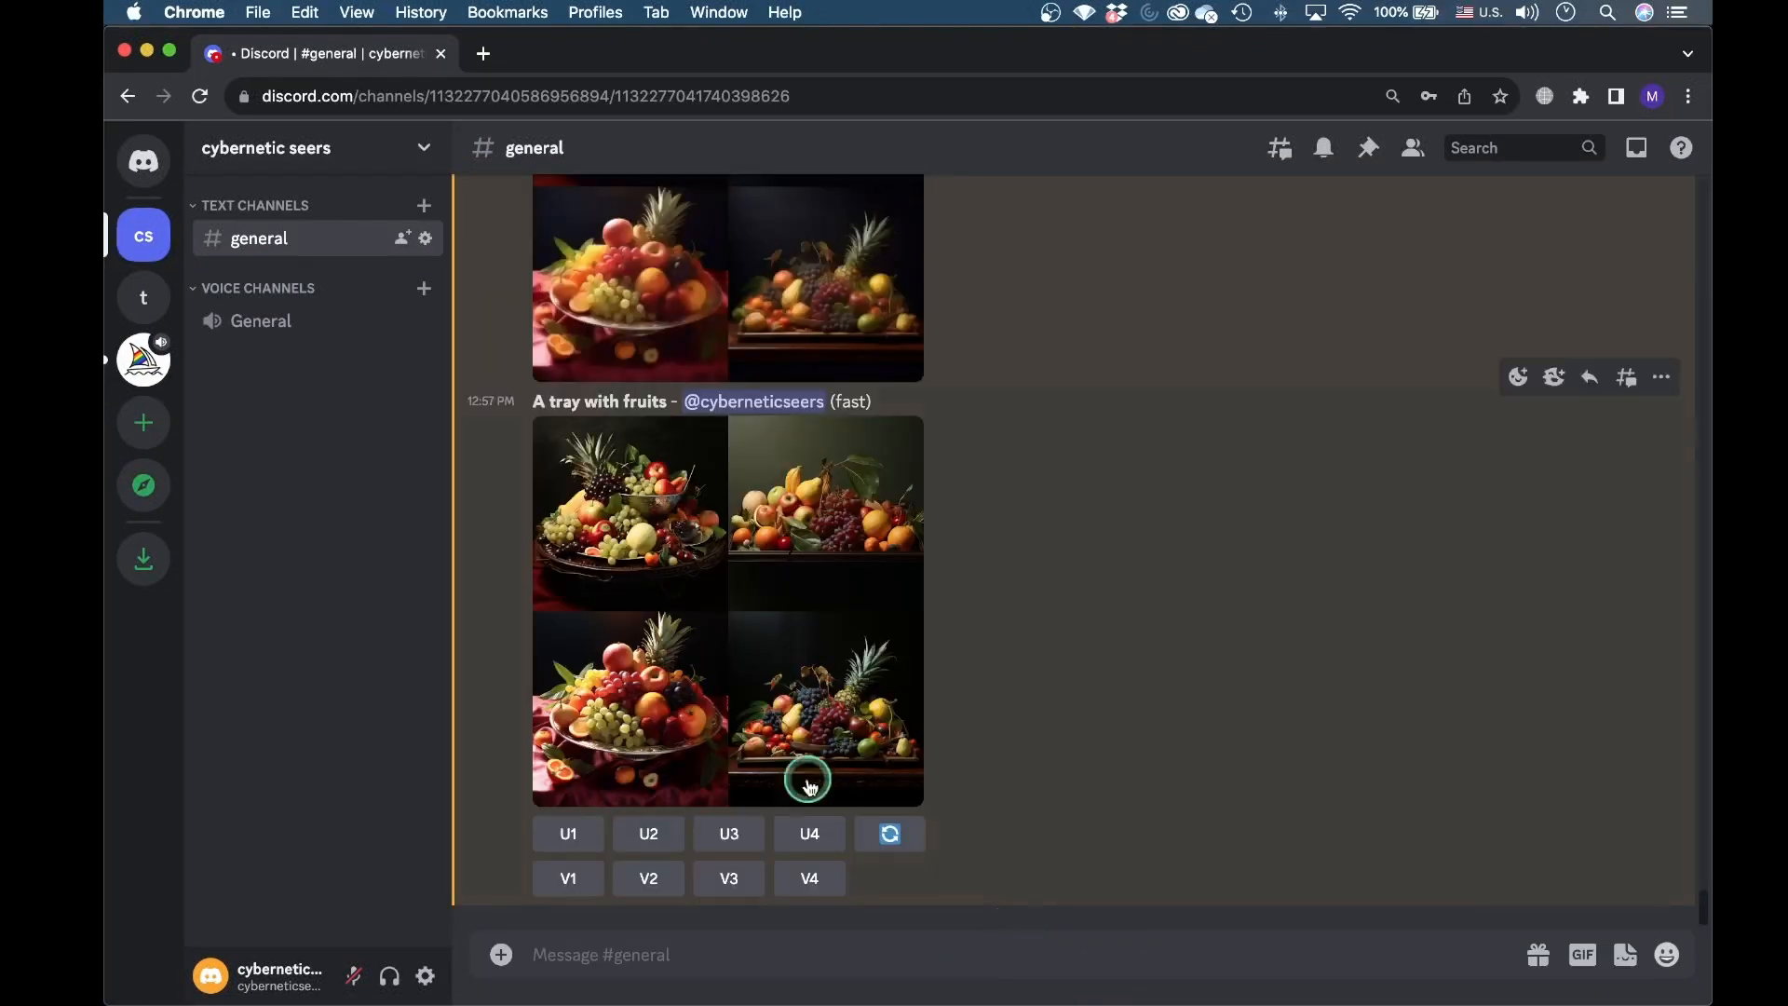
{"action": "left_click", "coordinate": [810, 779]}
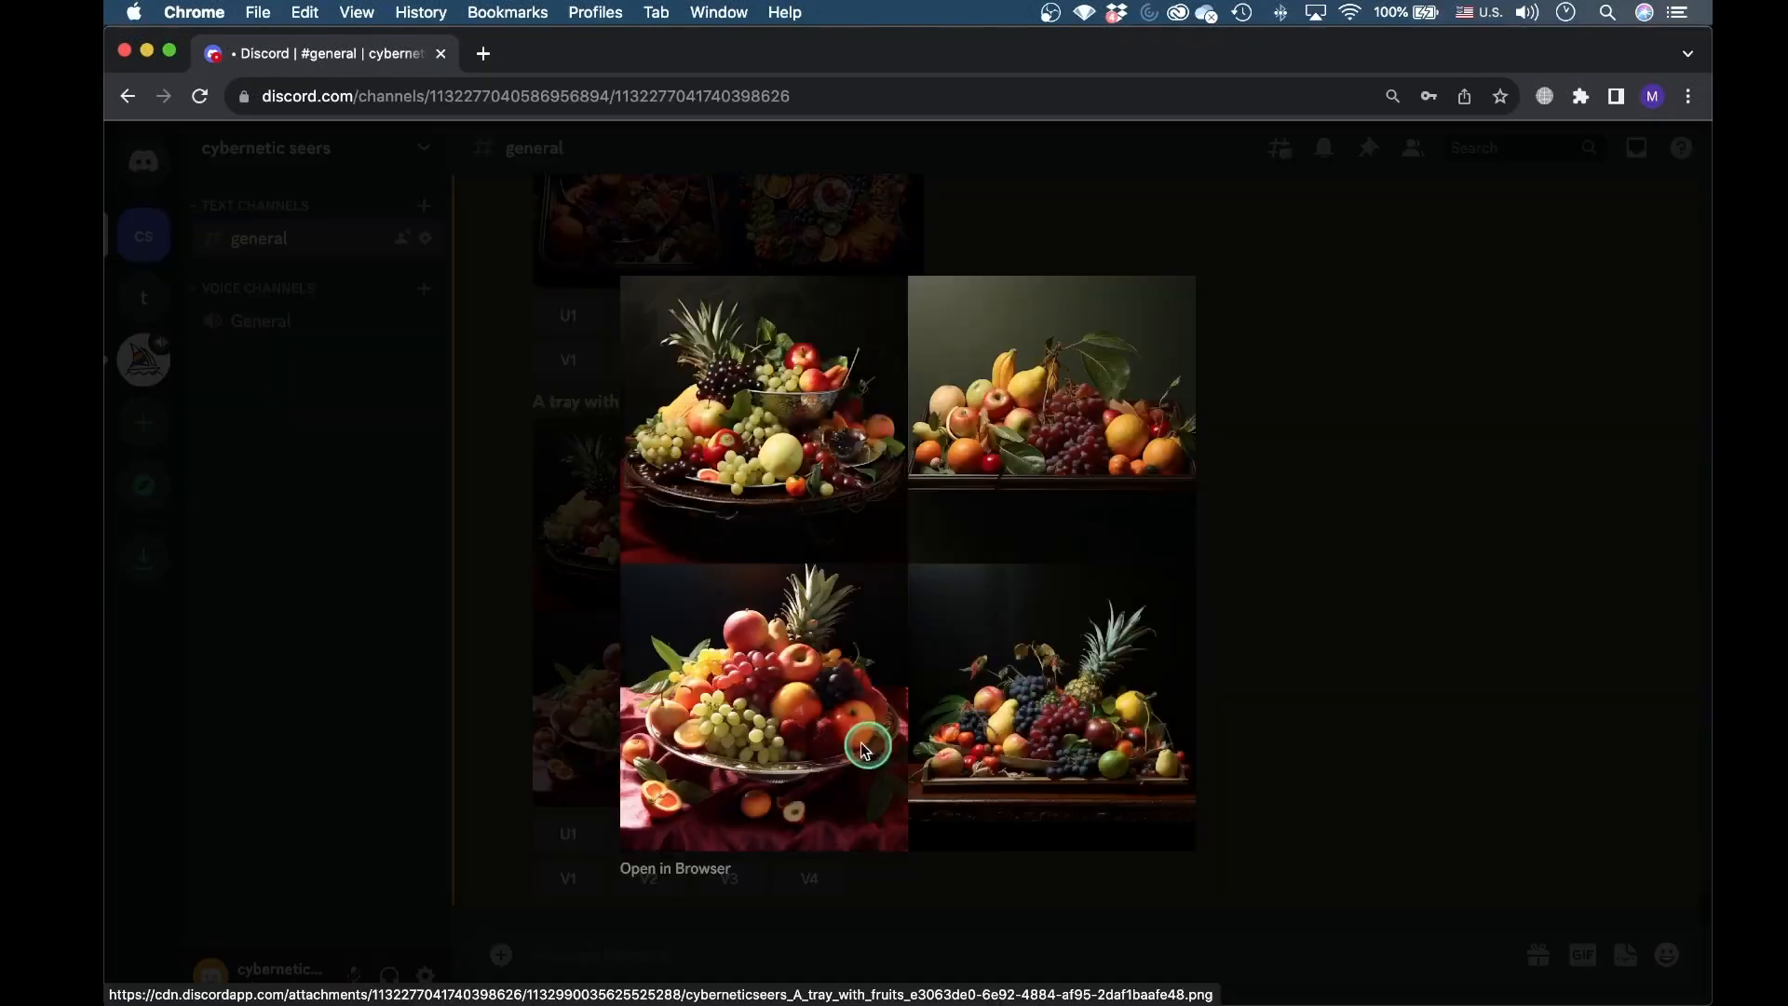
{"action": "left_click", "coordinate": [725, 839]}
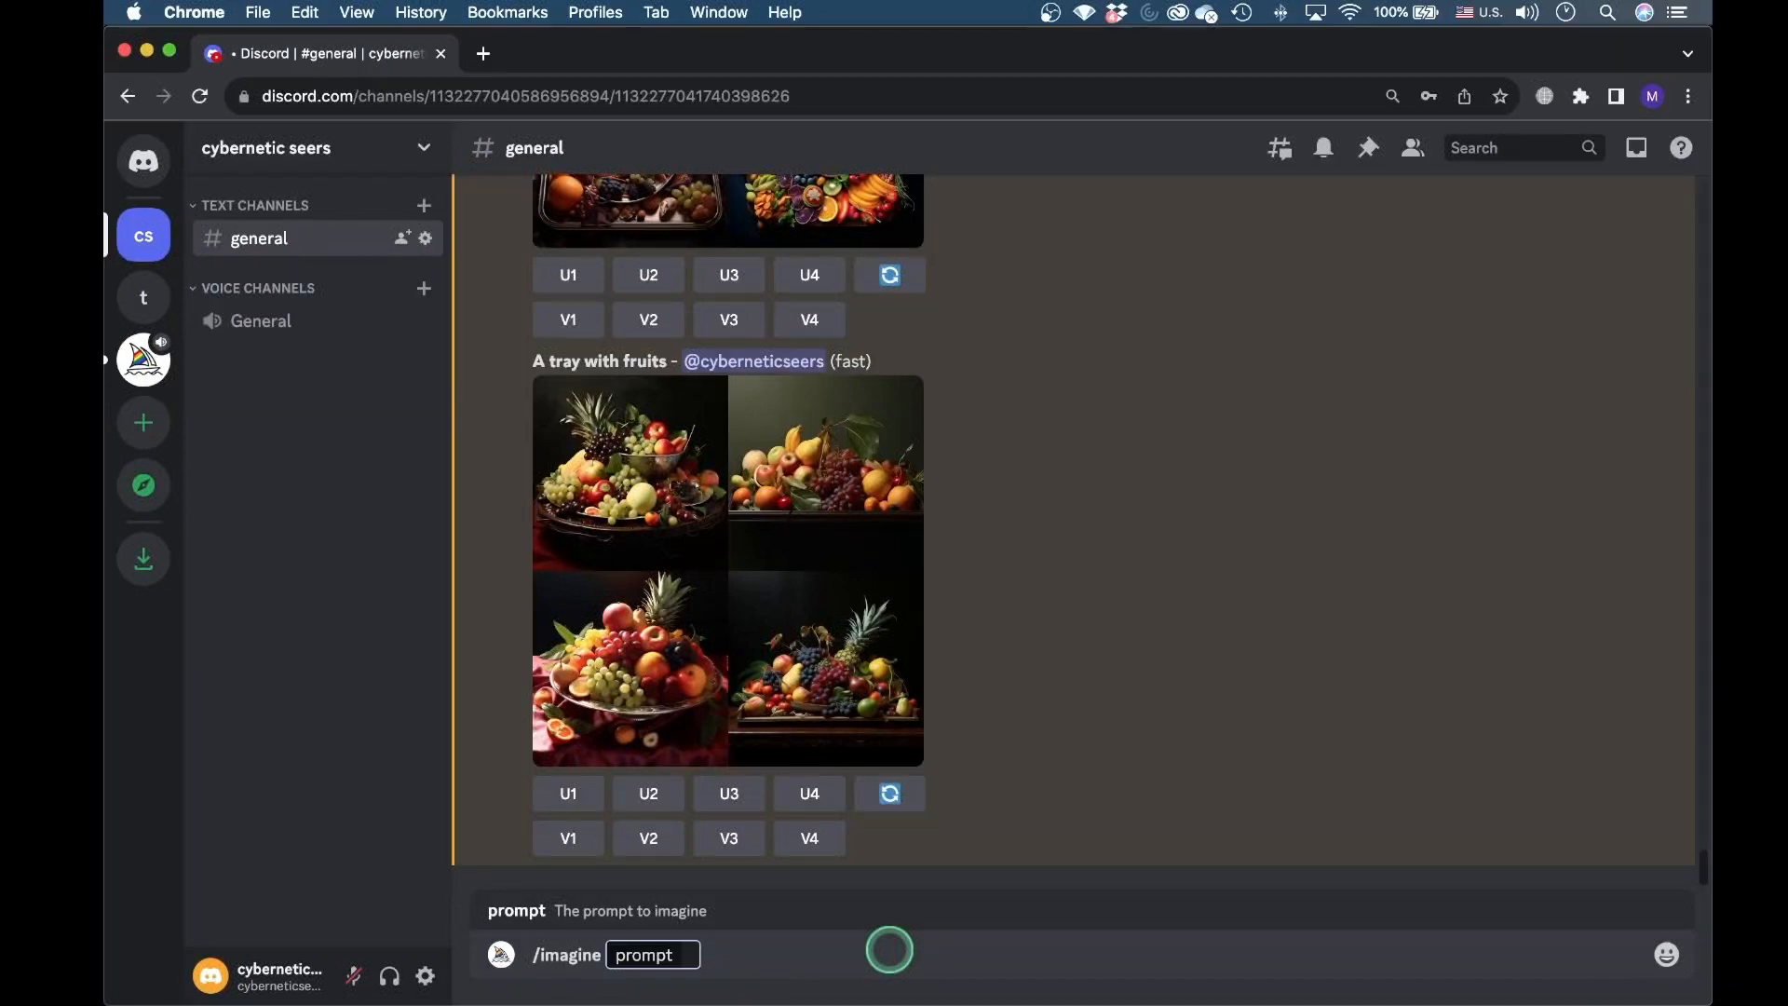
- Generate images with /imagine from "An aeroplane flying over a city --quality 0.25" and view the grid full size in the browser
{"action": "type", "text": "An aeroplane flying over a city --quality 0.25"}
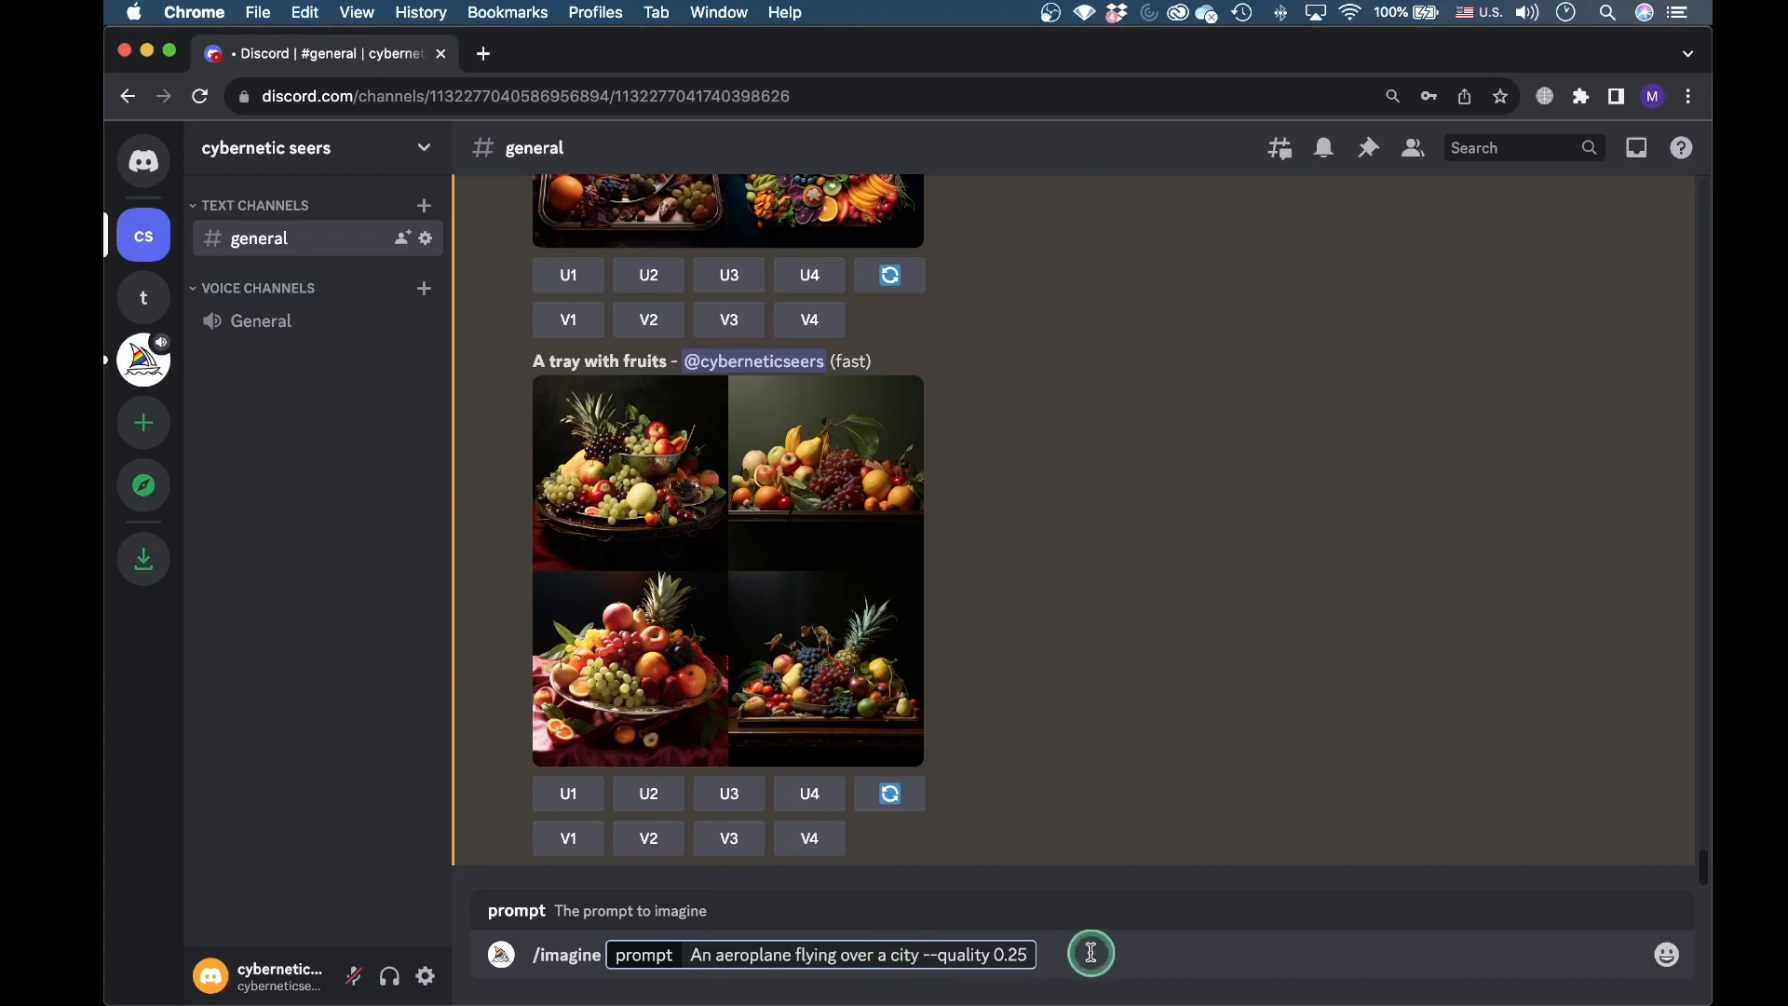
{"action": "key", "text": "Return"}
{"action": "left_click", "coordinate": [705, 866]}
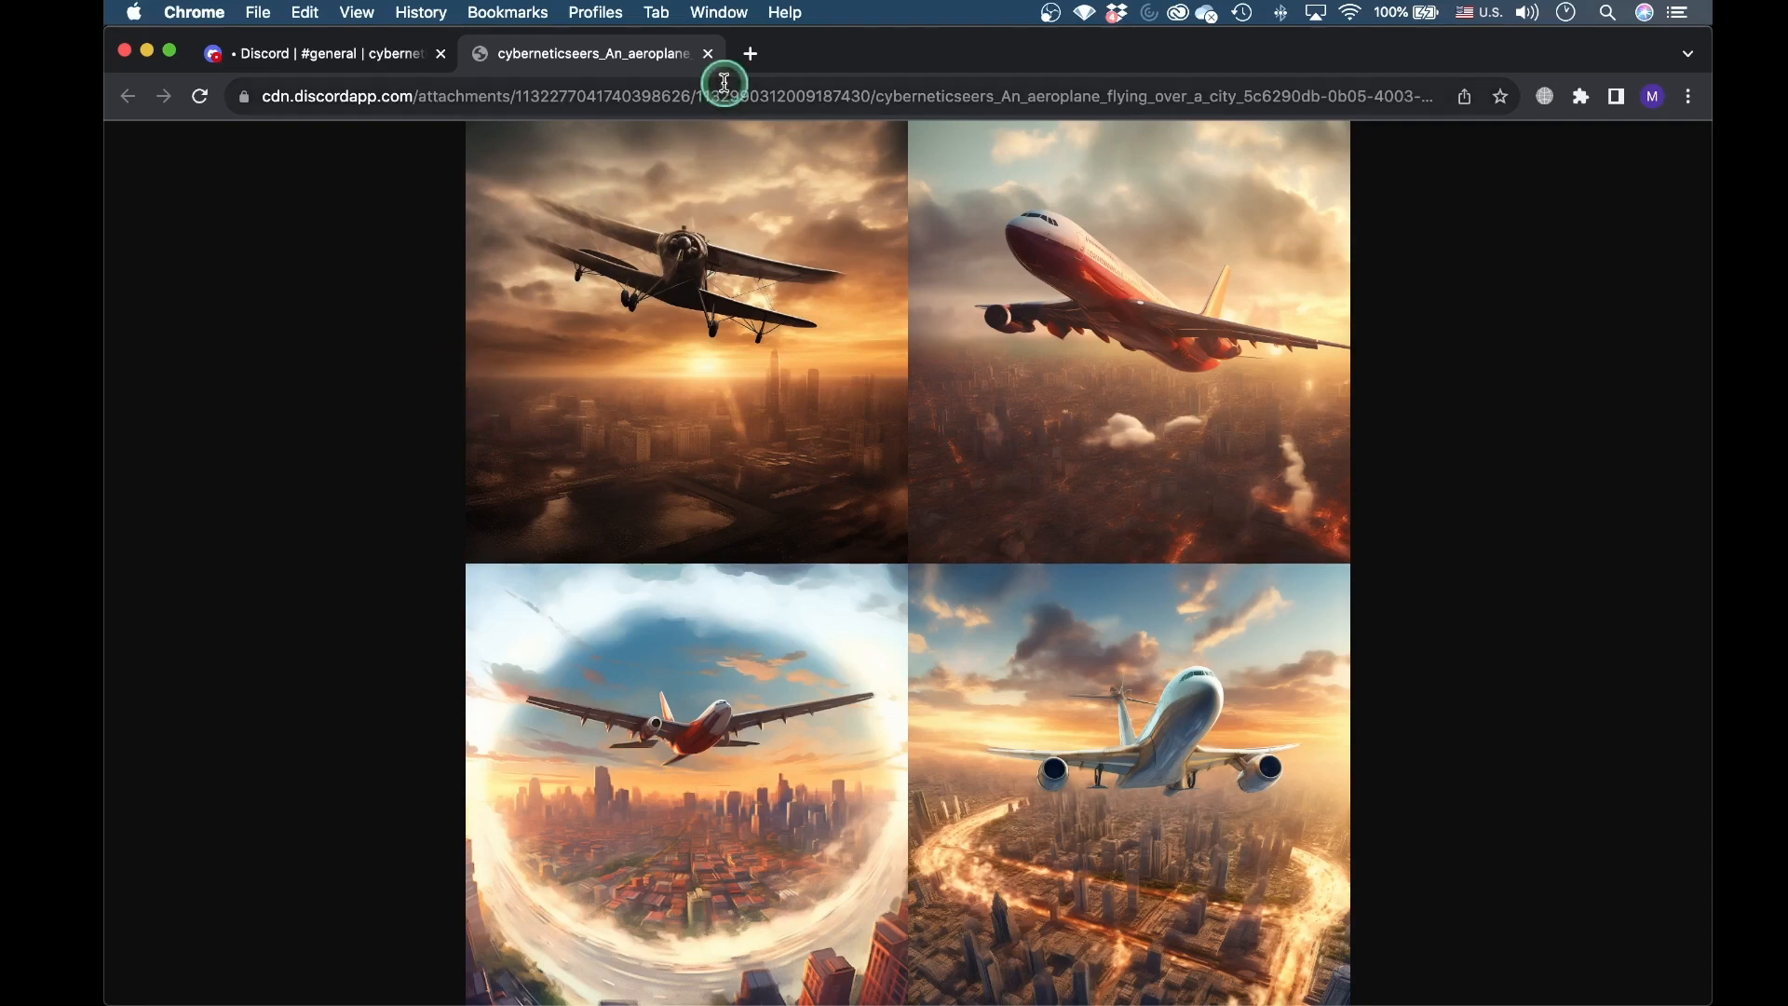
{"action": "left_click", "coordinate": [707, 54]}
{"action": "key", "text": "Escape"}
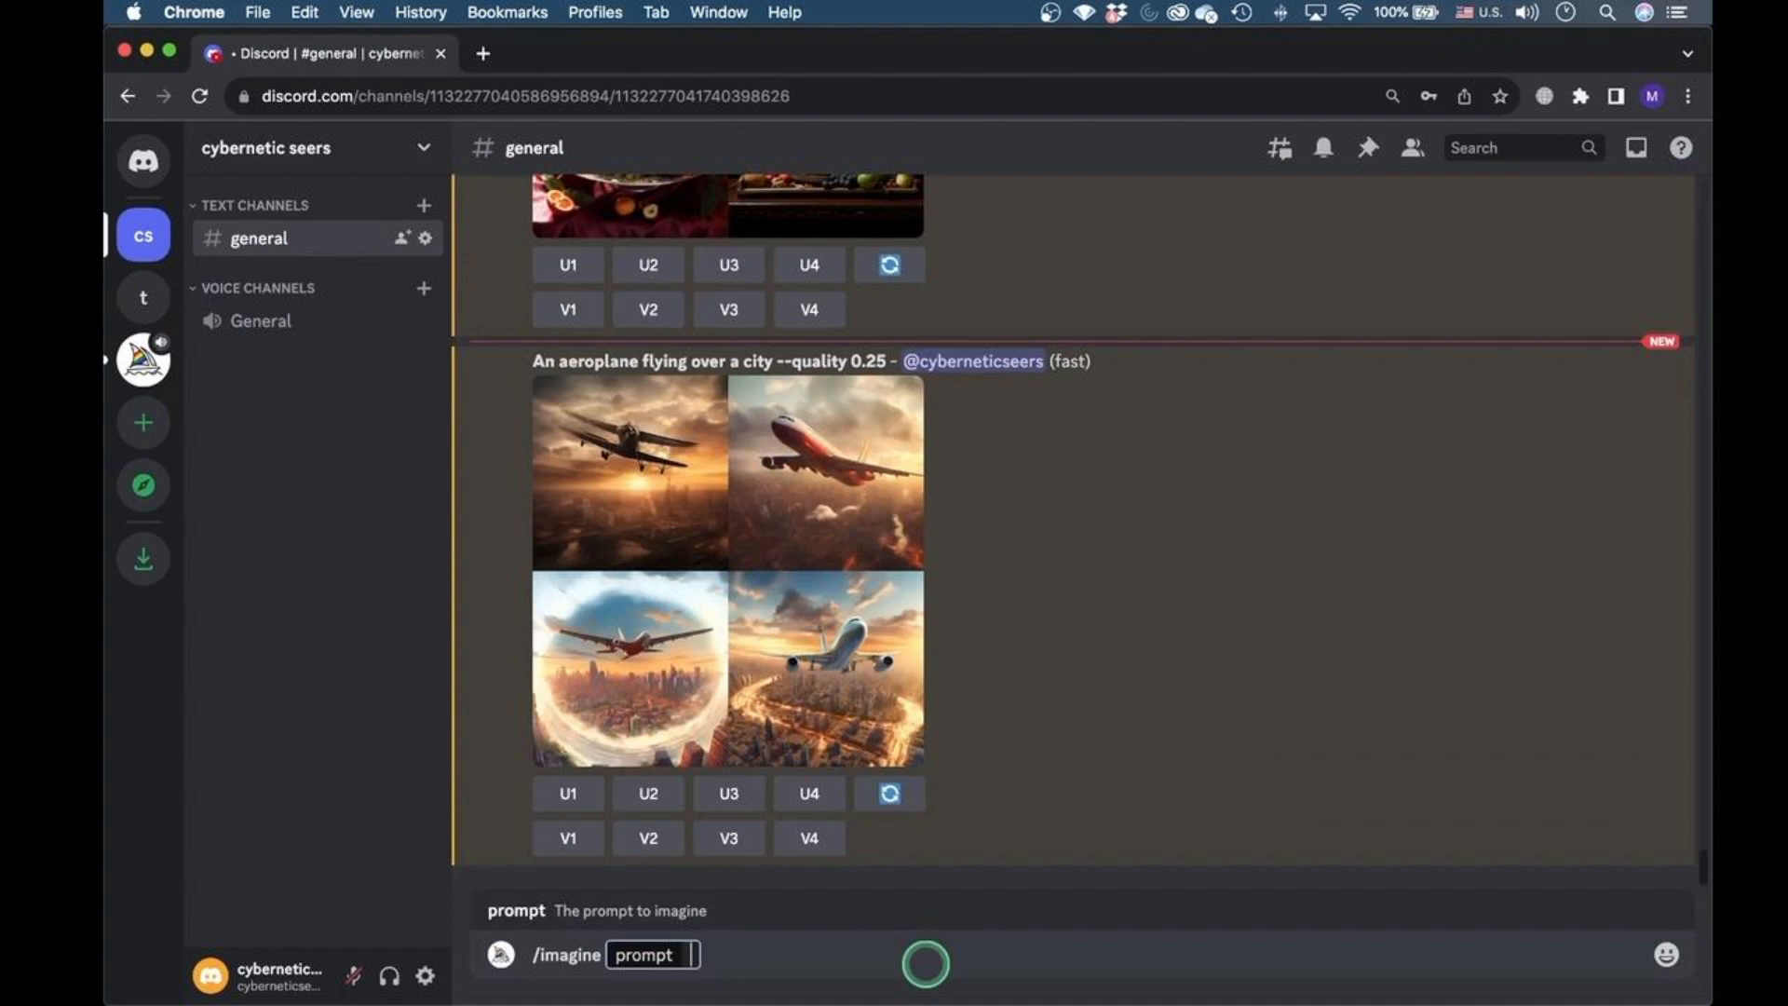
- Generate images with /imagine from "An aeroplane flying over a city --stylize 1000" and view the grid full size in the browser
{"action": "key", "text": "BackSpace"}
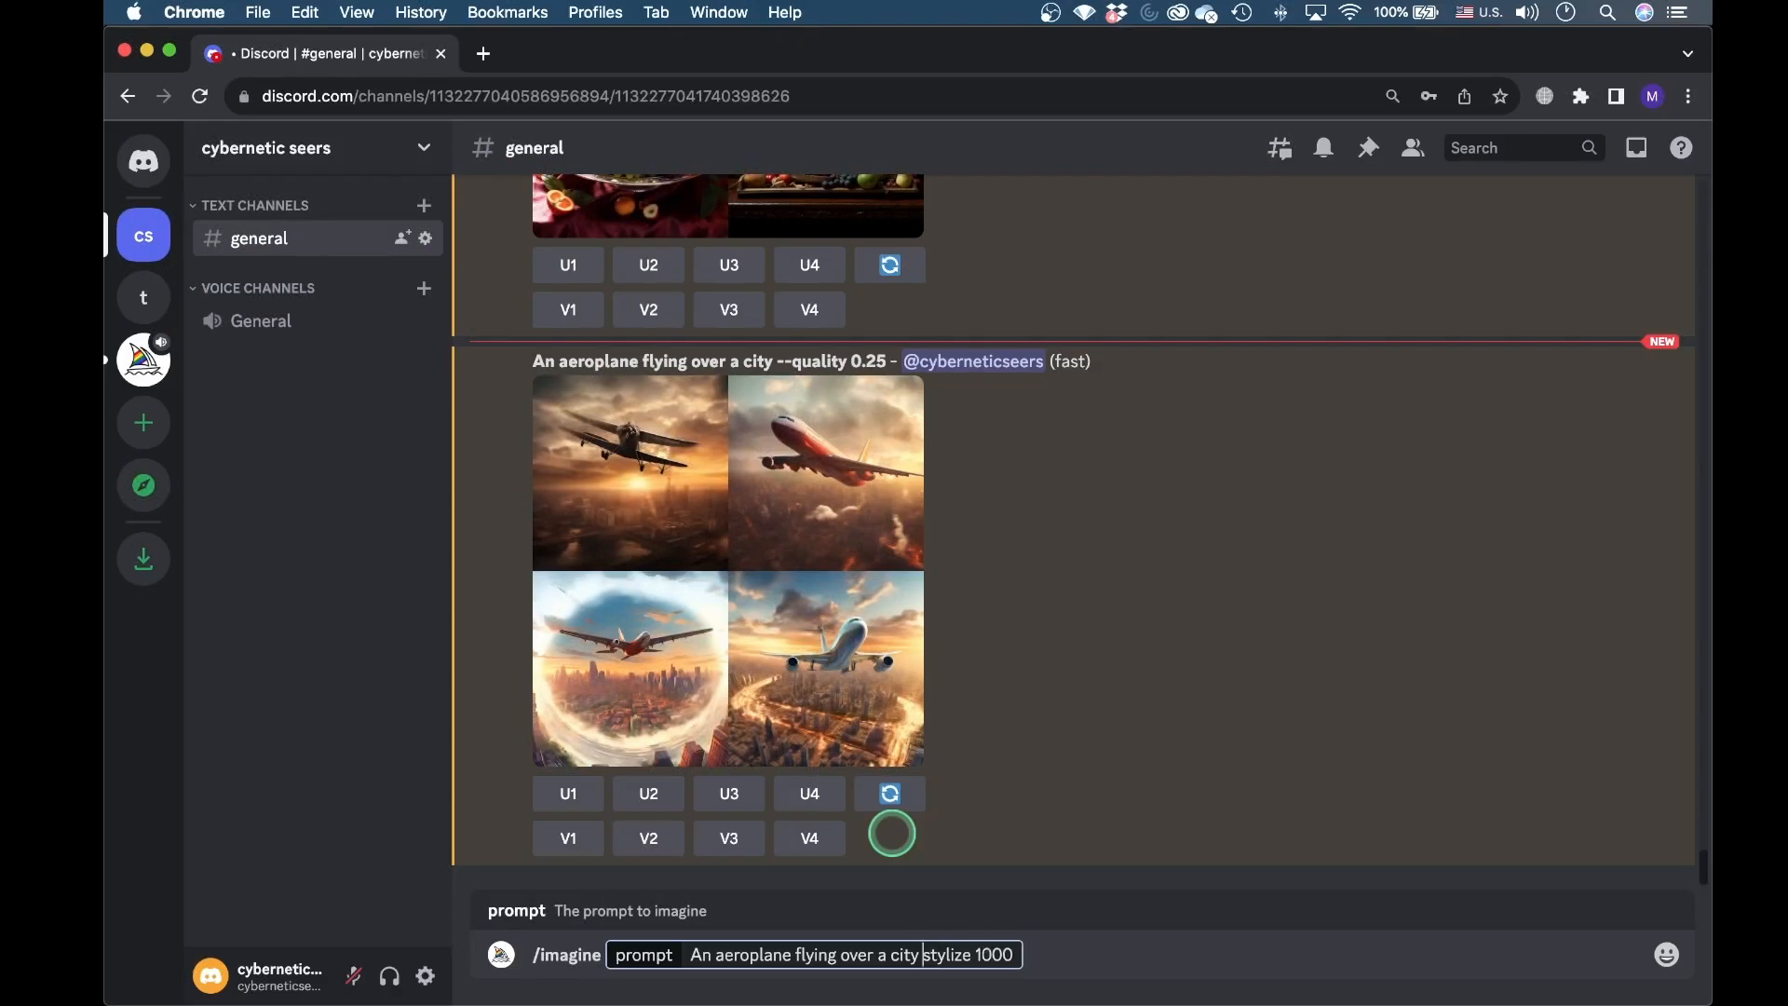
{"action": "type", "text": "--"}
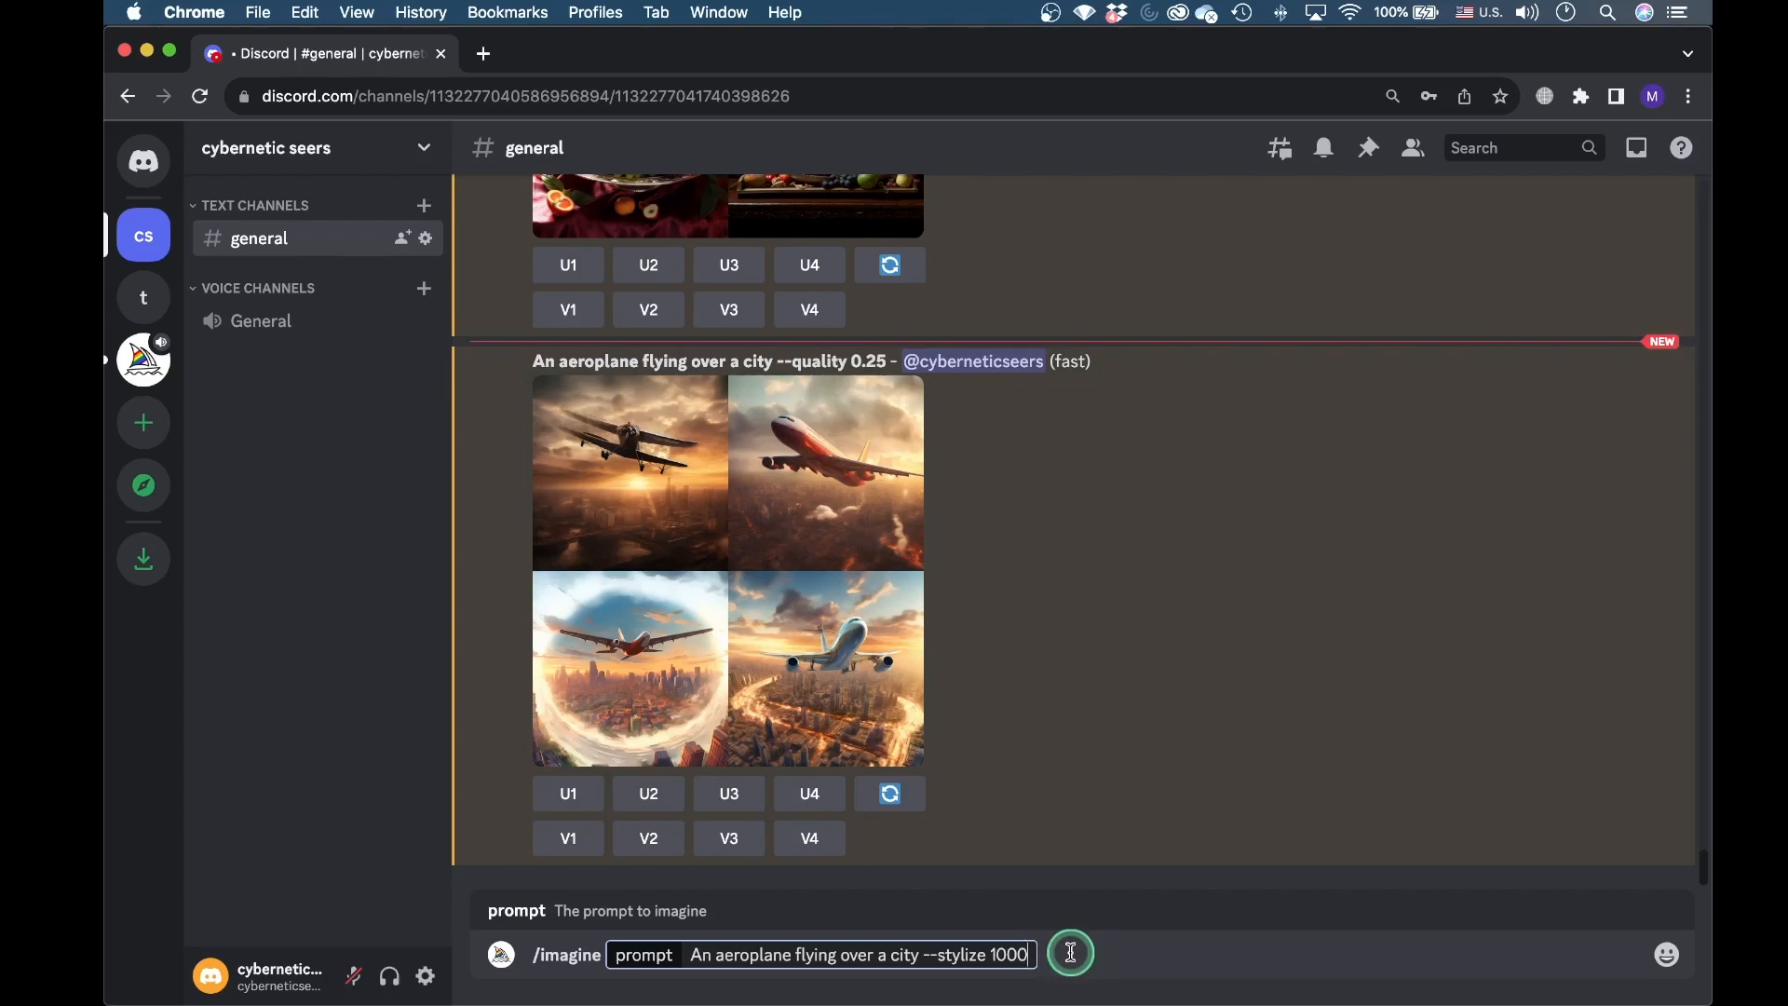
{"action": "key", "text": "Return"}
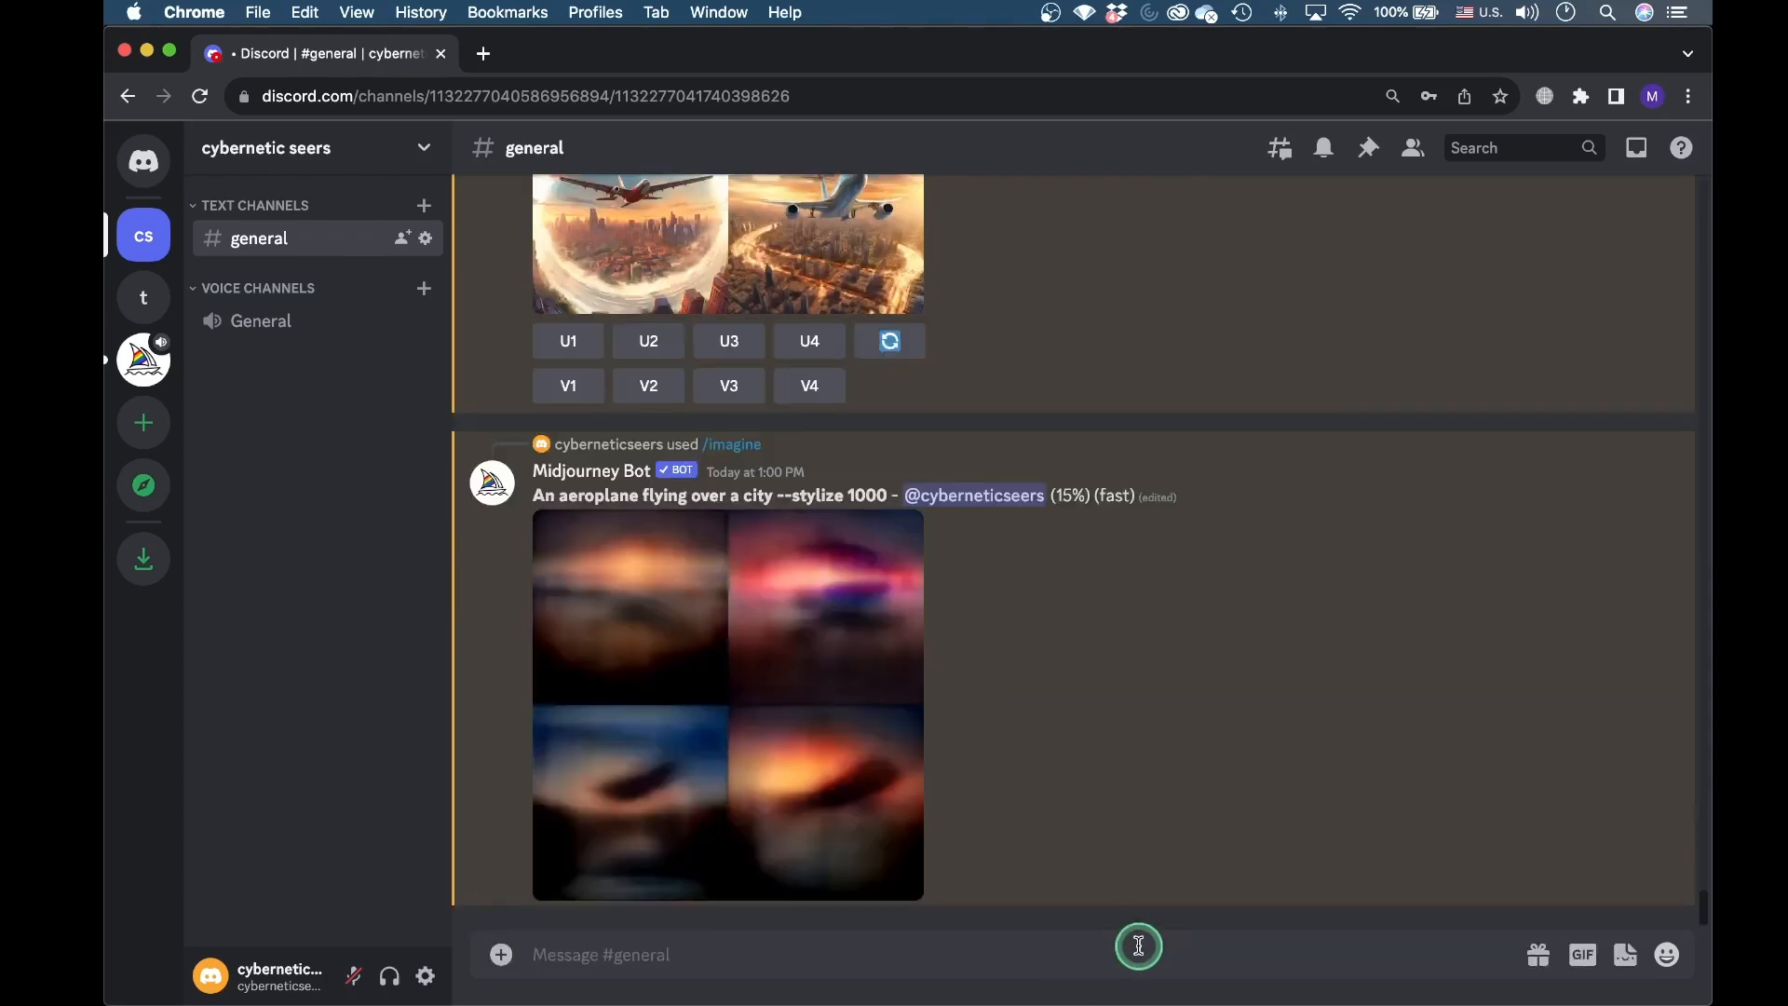
{"action": "left_click", "coordinate": [838, 764]}
{"action": "left_click", "coordinate": [666, 865]}
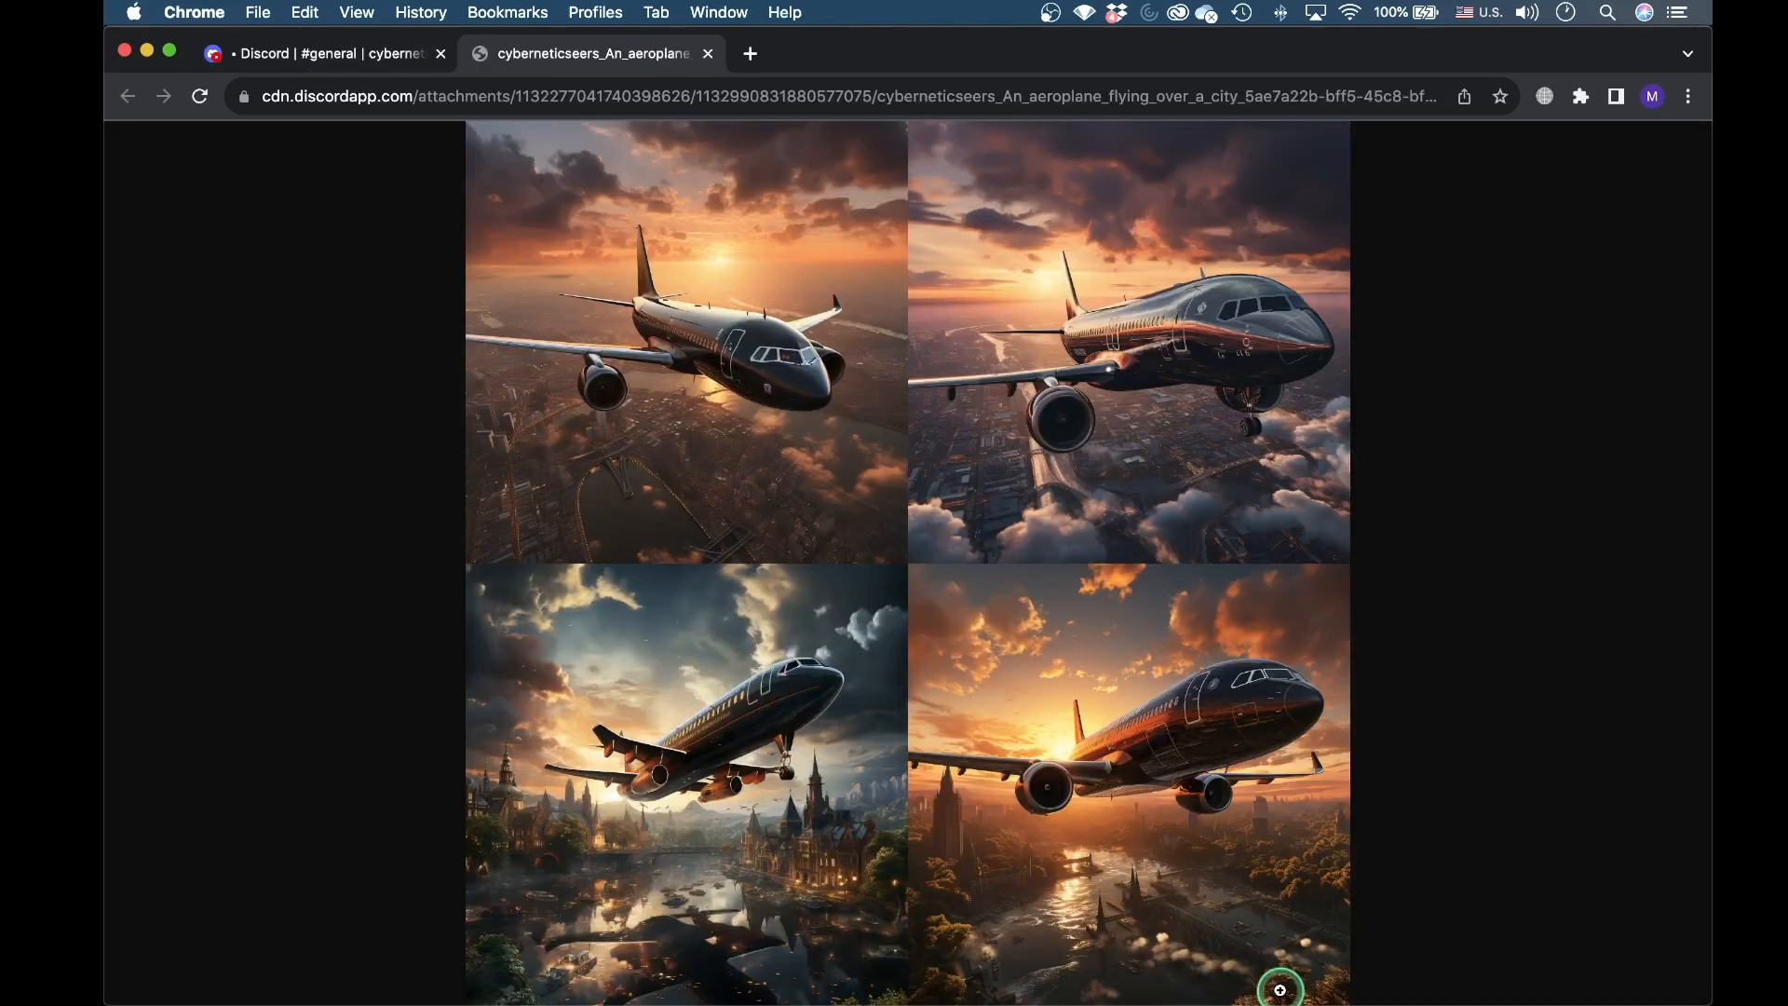
{"action": "left_click", "coordinate": [707, 53]}
- Generate seamless pattern images with /imagine from the prompt "Flowers --tile"
{"action": "left_click", "coordinate": [860, 954]}
{"action": "type", "text": "/imagine prompt"}
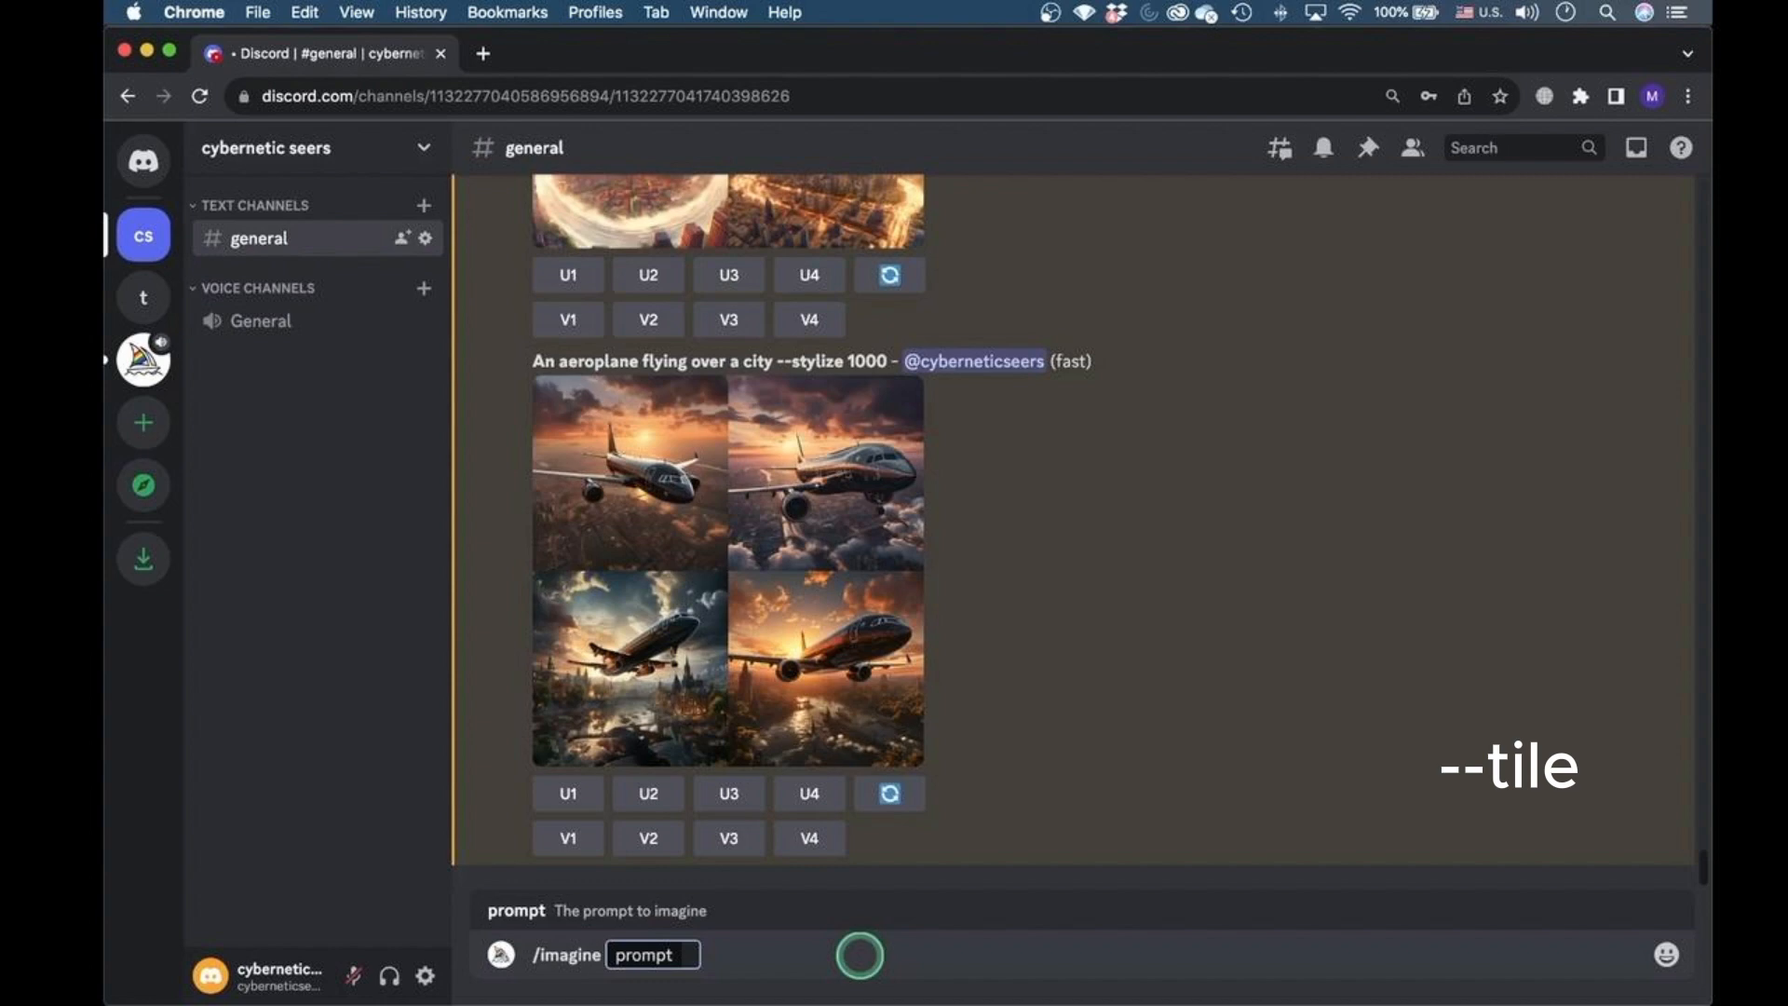
{"action": "type", "text": "Flowers --tile"}
{"action": "key", "text": "Return"}
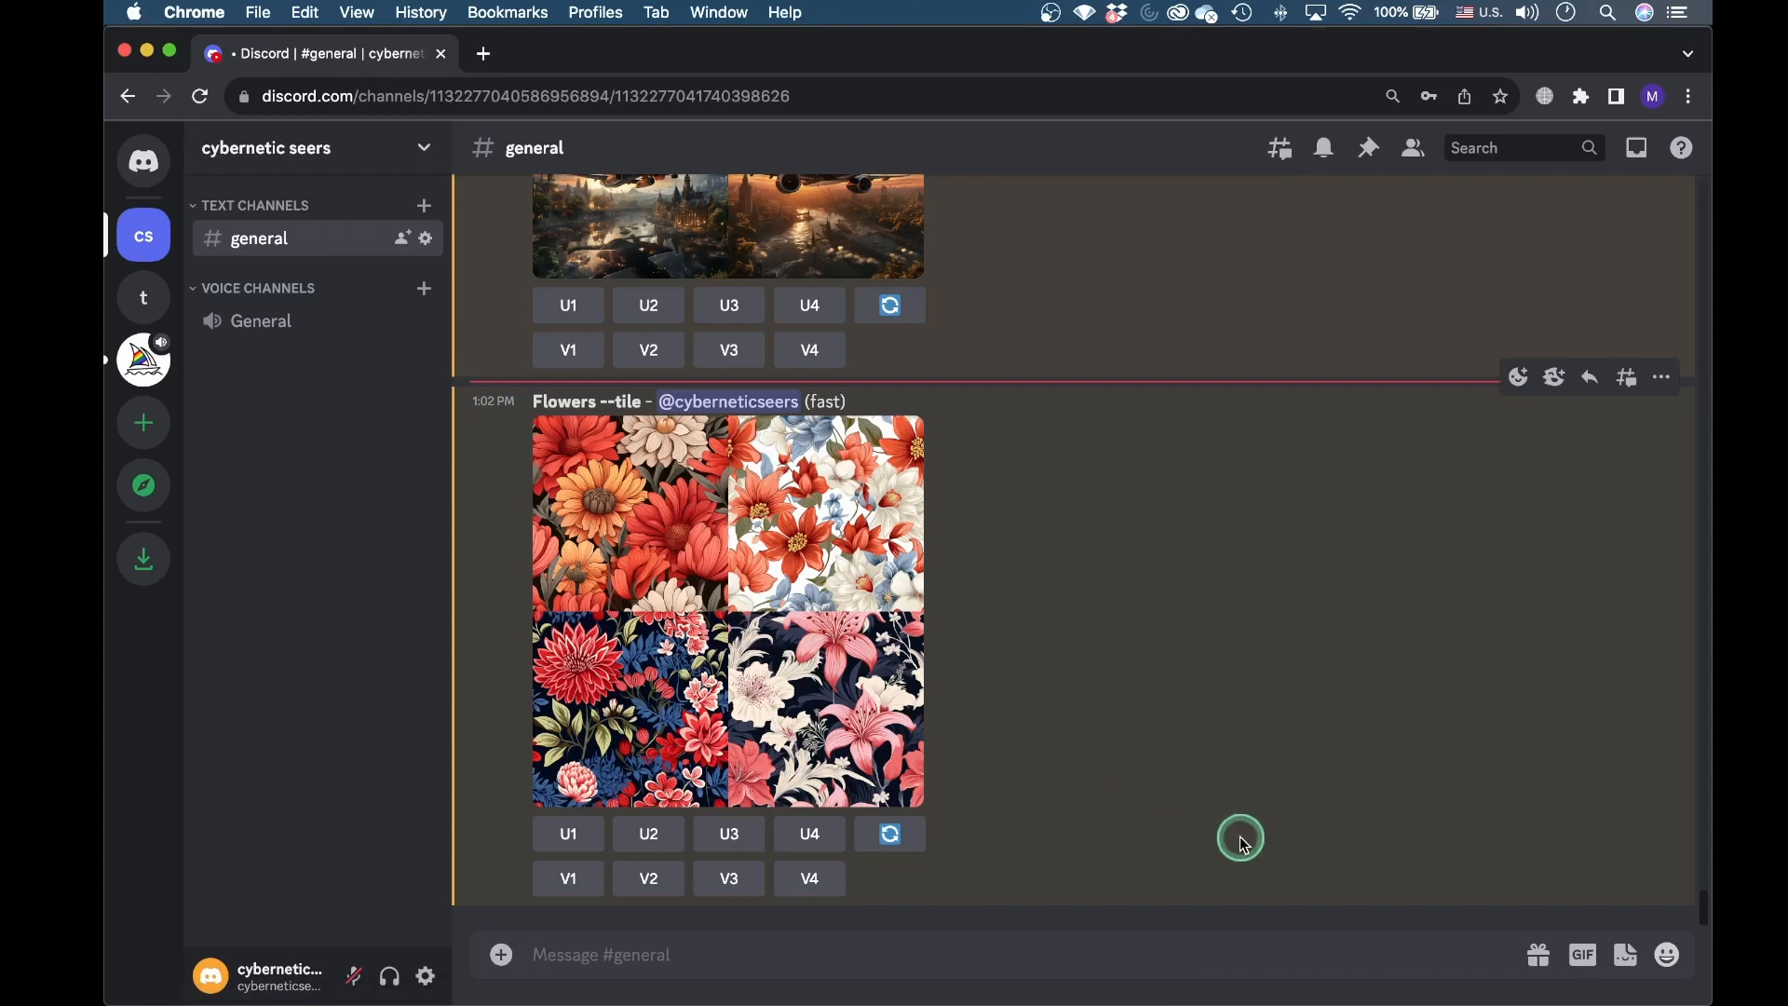
- Generate images with /imagine from the prompt "A 30 year old man, pencil sketch"
{"action": "left_click", "coordinate": [859, 958]}
{"action": "type", "text": "/imagine"}
{"action": "key", "text": "Tab"}
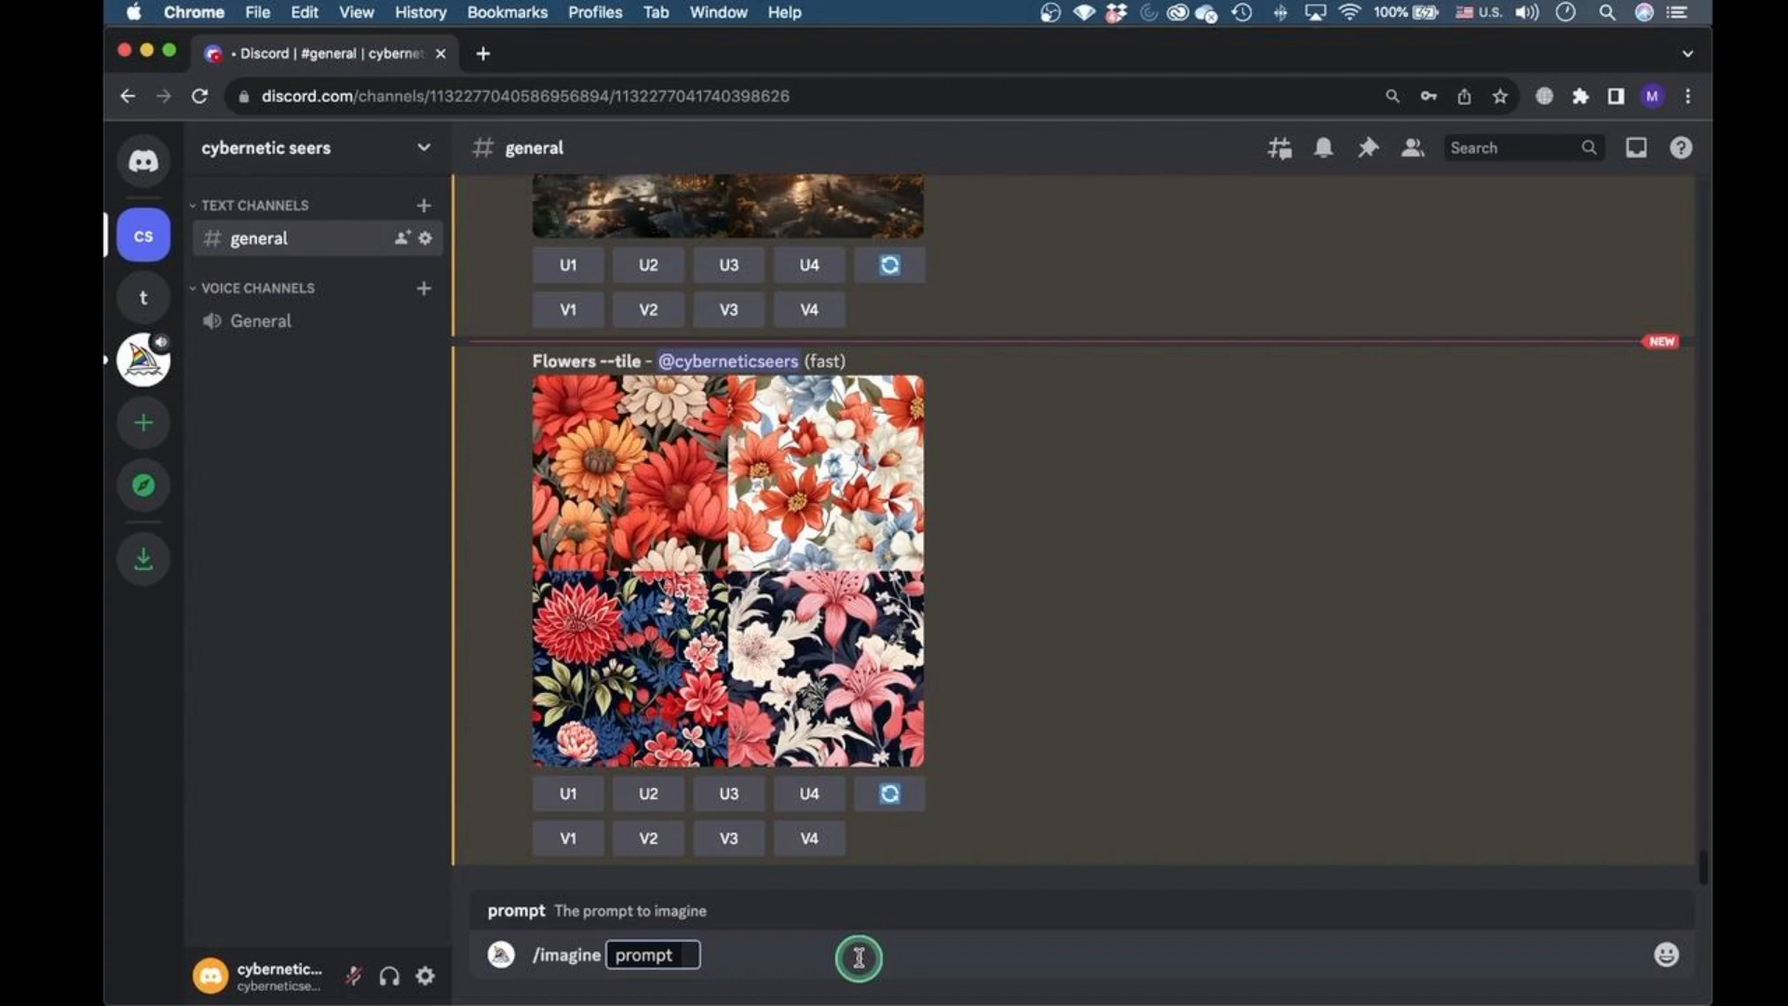
{"action": "type", "text": "A 30 year old man, pencil sketch"}
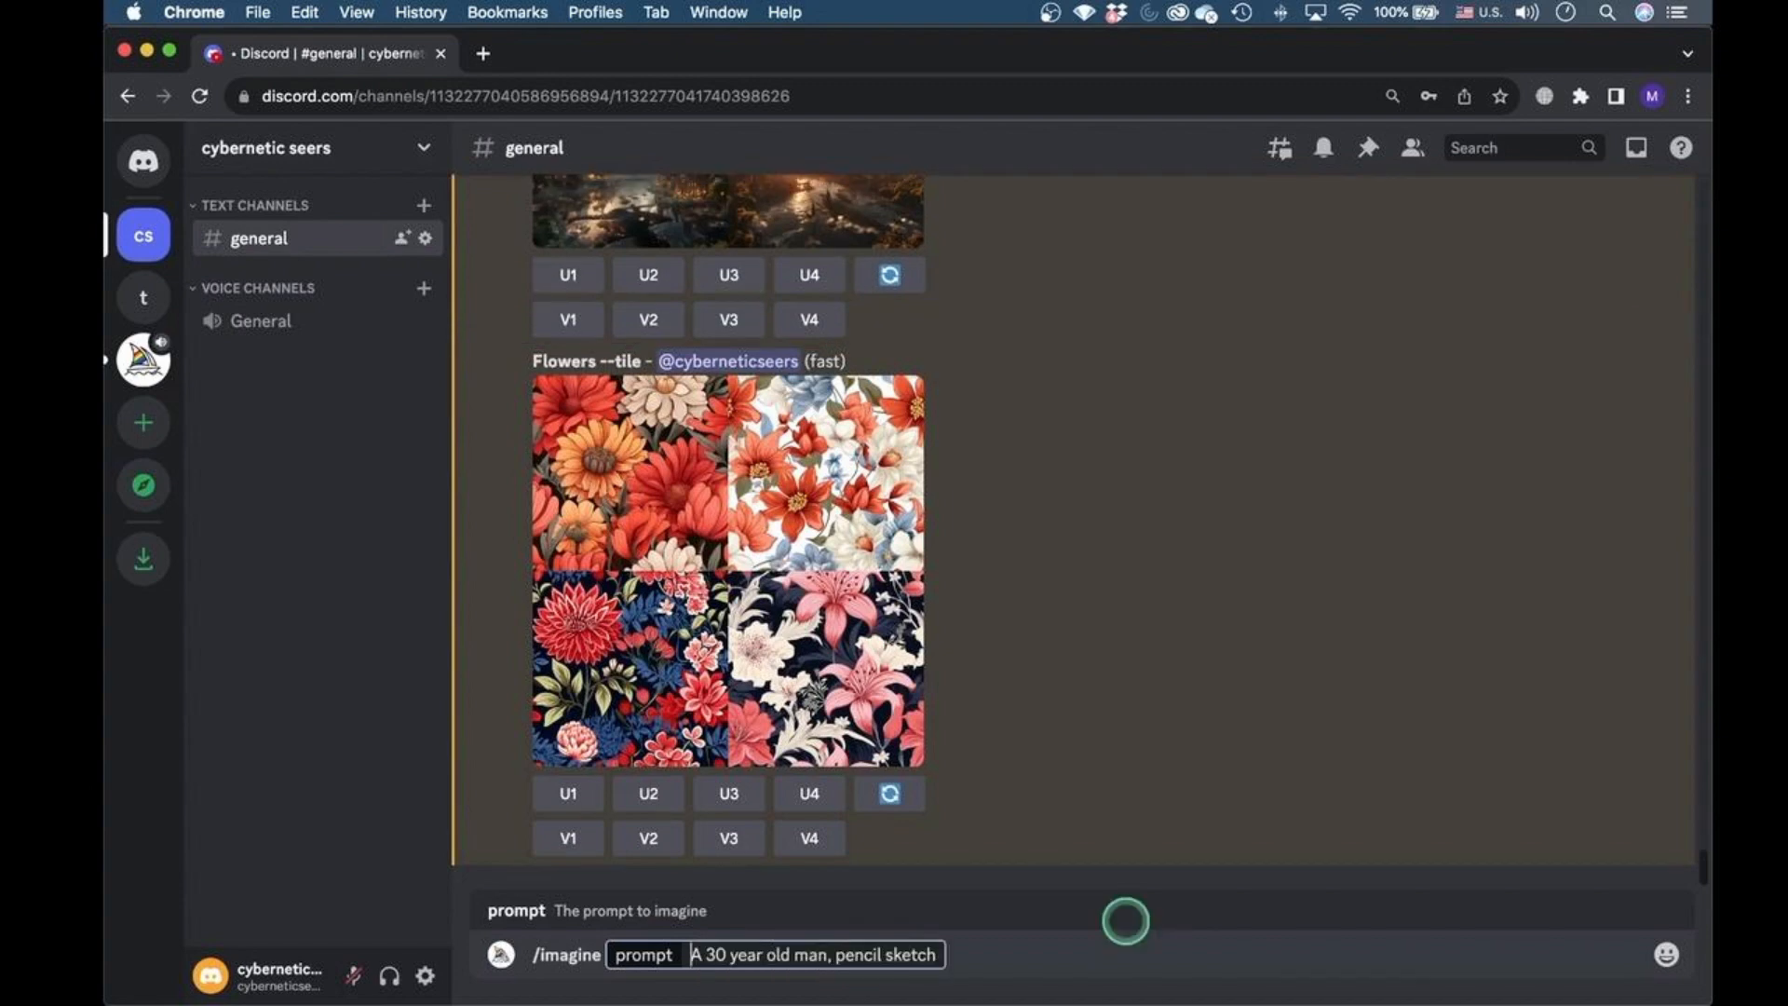
{"action": "key", "text": "Return"}
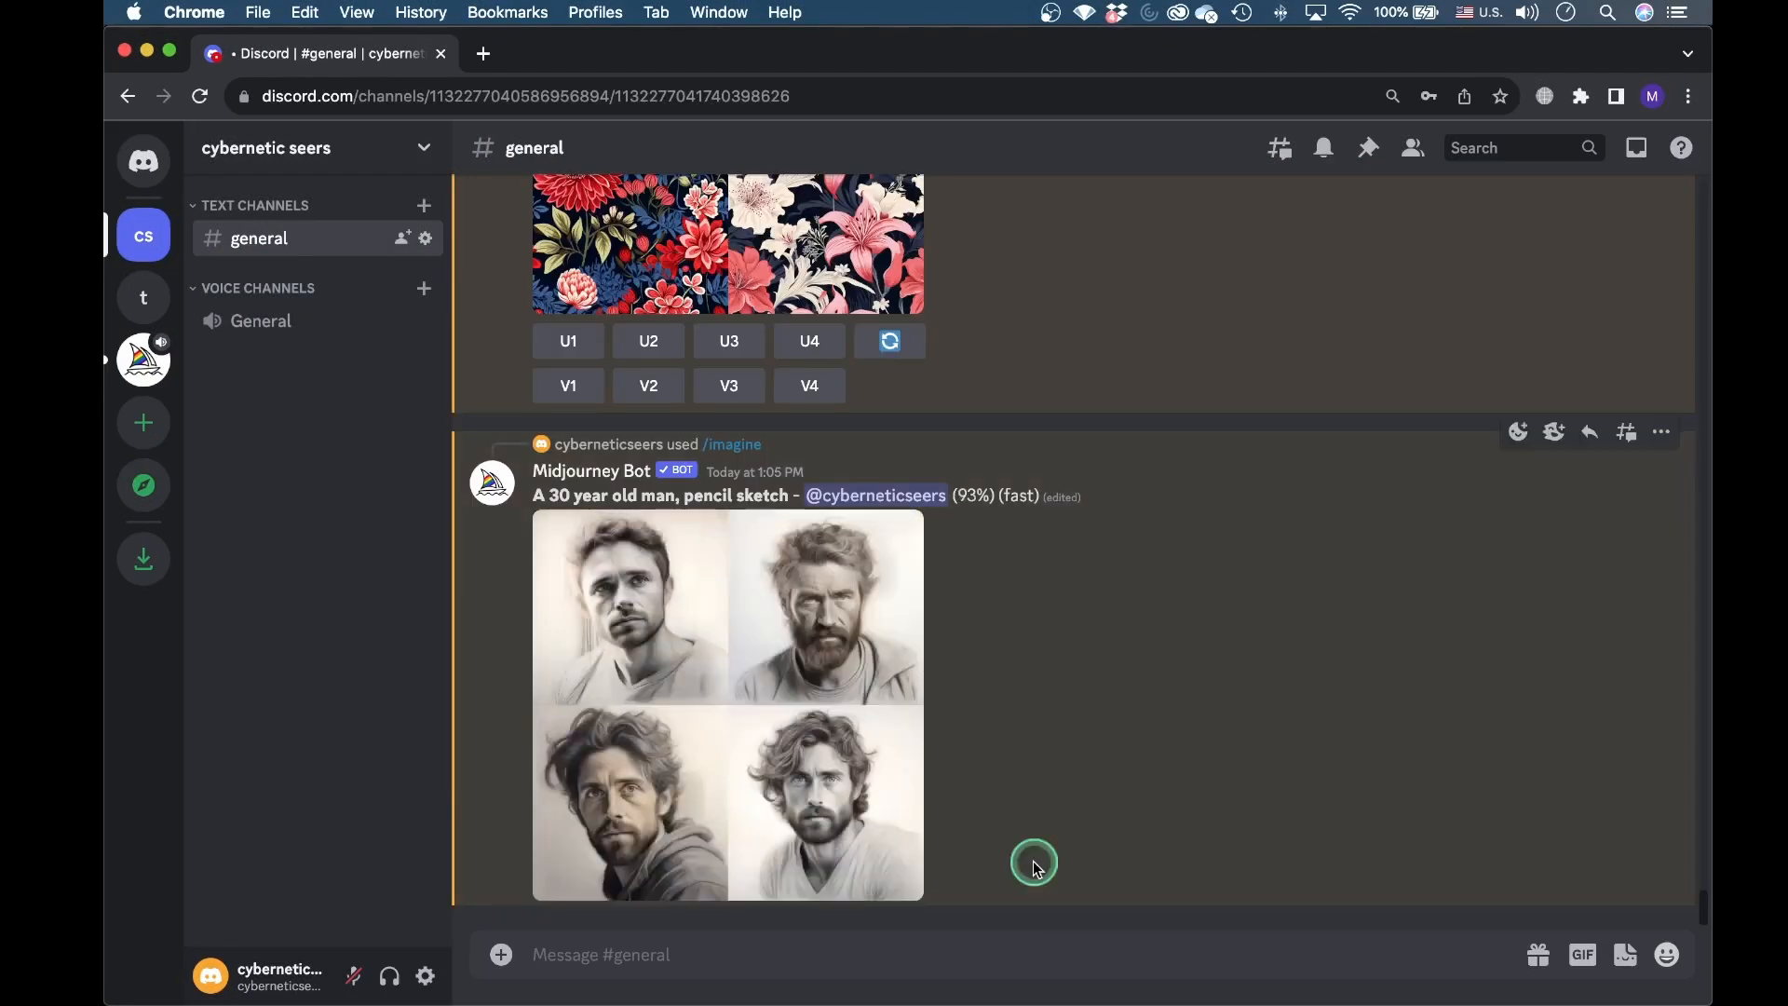
- View the grid of pencil sketch portraits full size in the browser and return to the channel
{"action": "left_click", "coordinate": [820, 839]}
{"action": "left_click", "coordinate": [721, 872]}
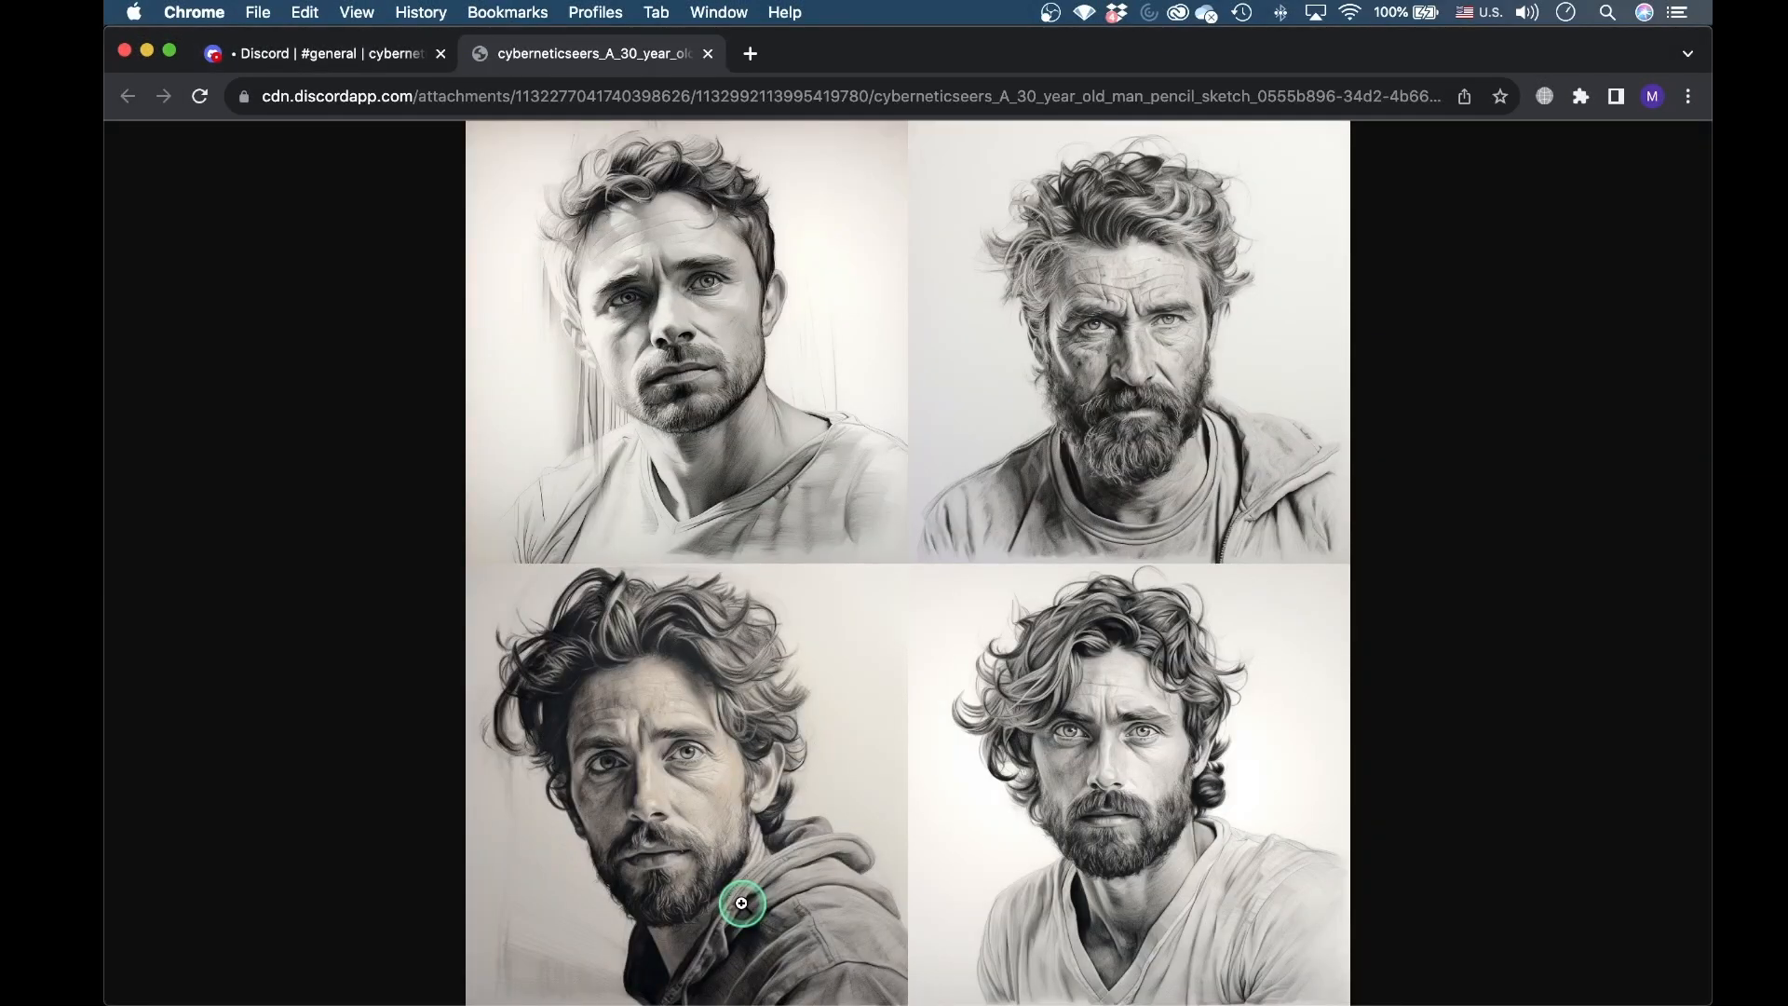
{"action": "left_click", "coordinate": [709, 54]}
{"action": "left_click", "coordinate": [556, 658]}
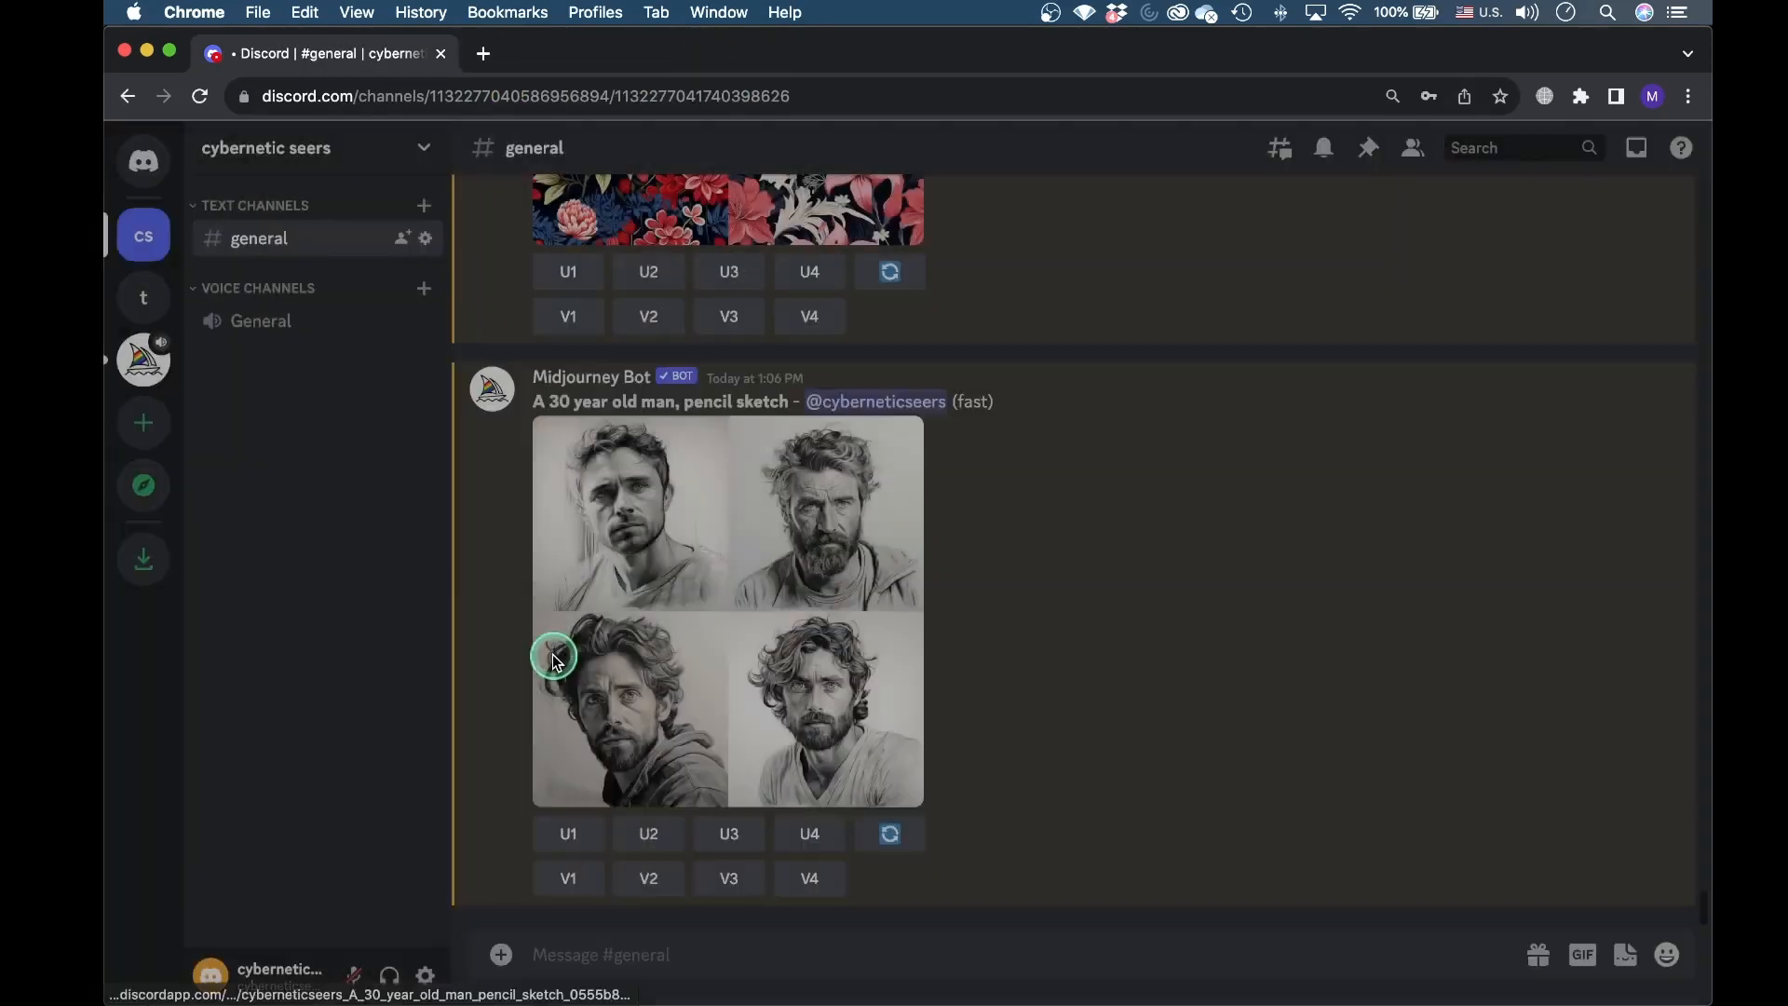
- Look back through the earlier images in the channel and browse the topics and articles on docs.midjourney.com
{"action": "scroll", "coordinate": [1126, 871], "scroll_direction": "up", "scroll_amount": 5}
{"action": "scroll", "coordinate": [1126, 871], "scroll_direction": "up", "scroll_amount": 1}
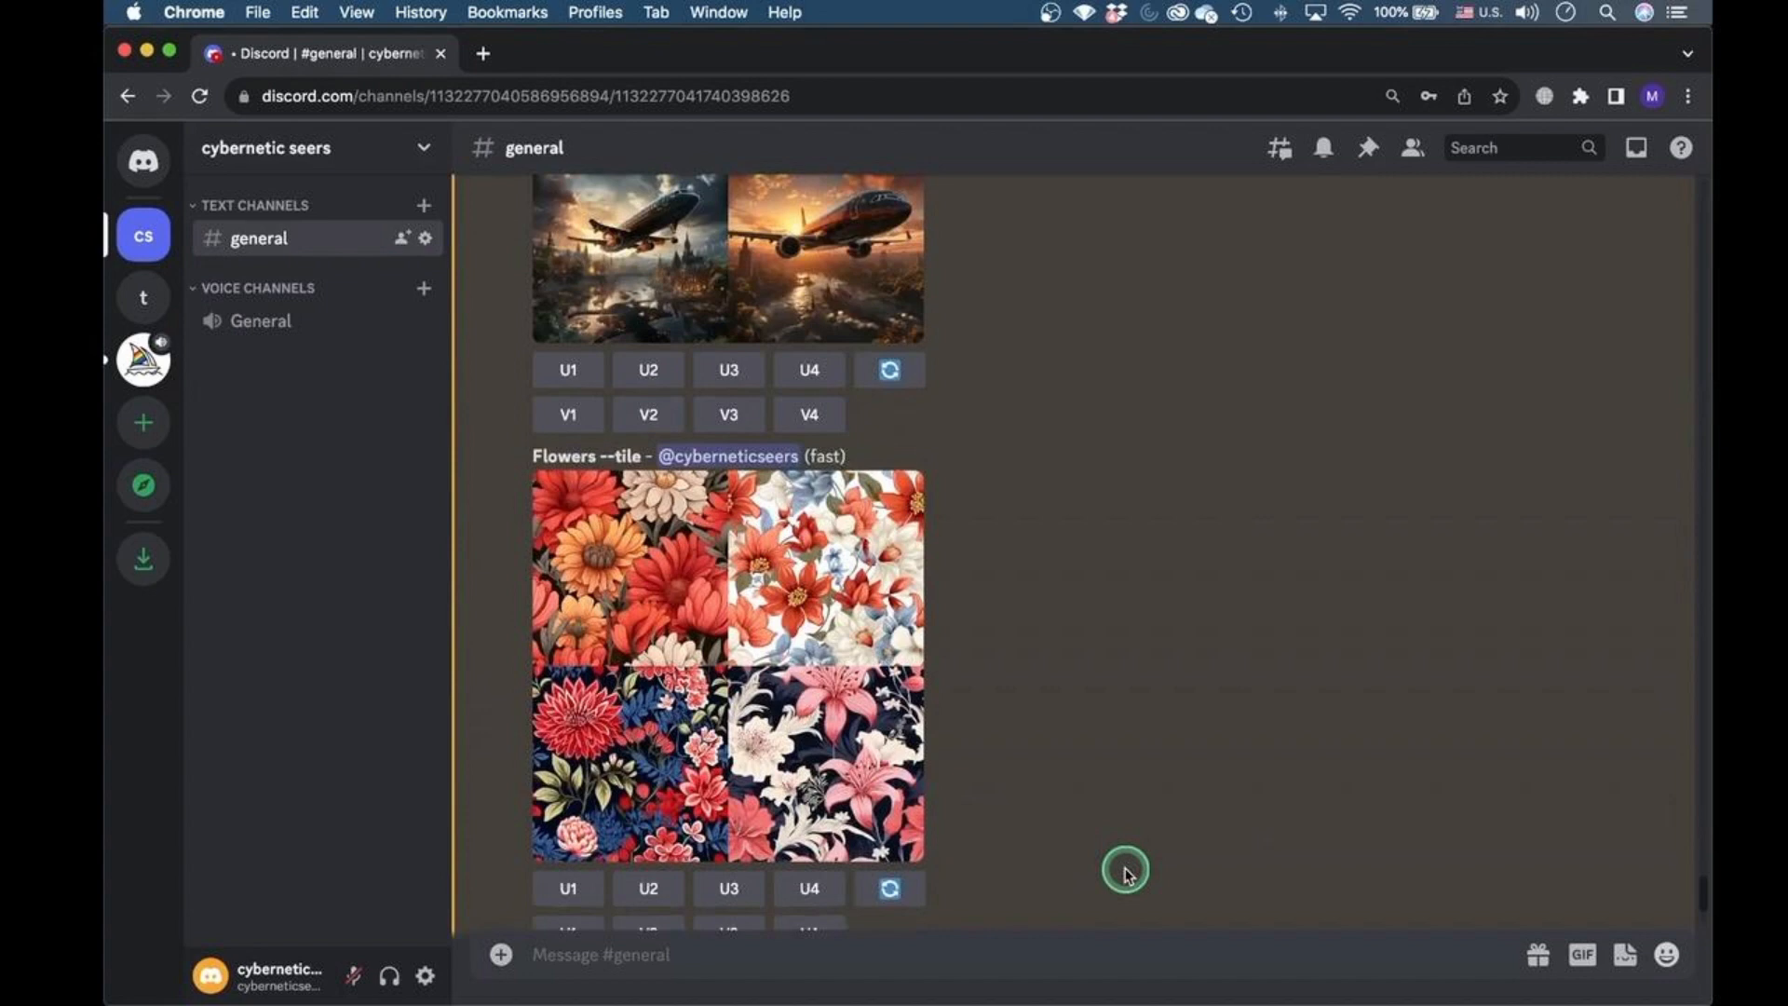
{"action": "scroll", "coordinate": [1125, 871], "scroll_direction": "up", "scroll_amount": 6}
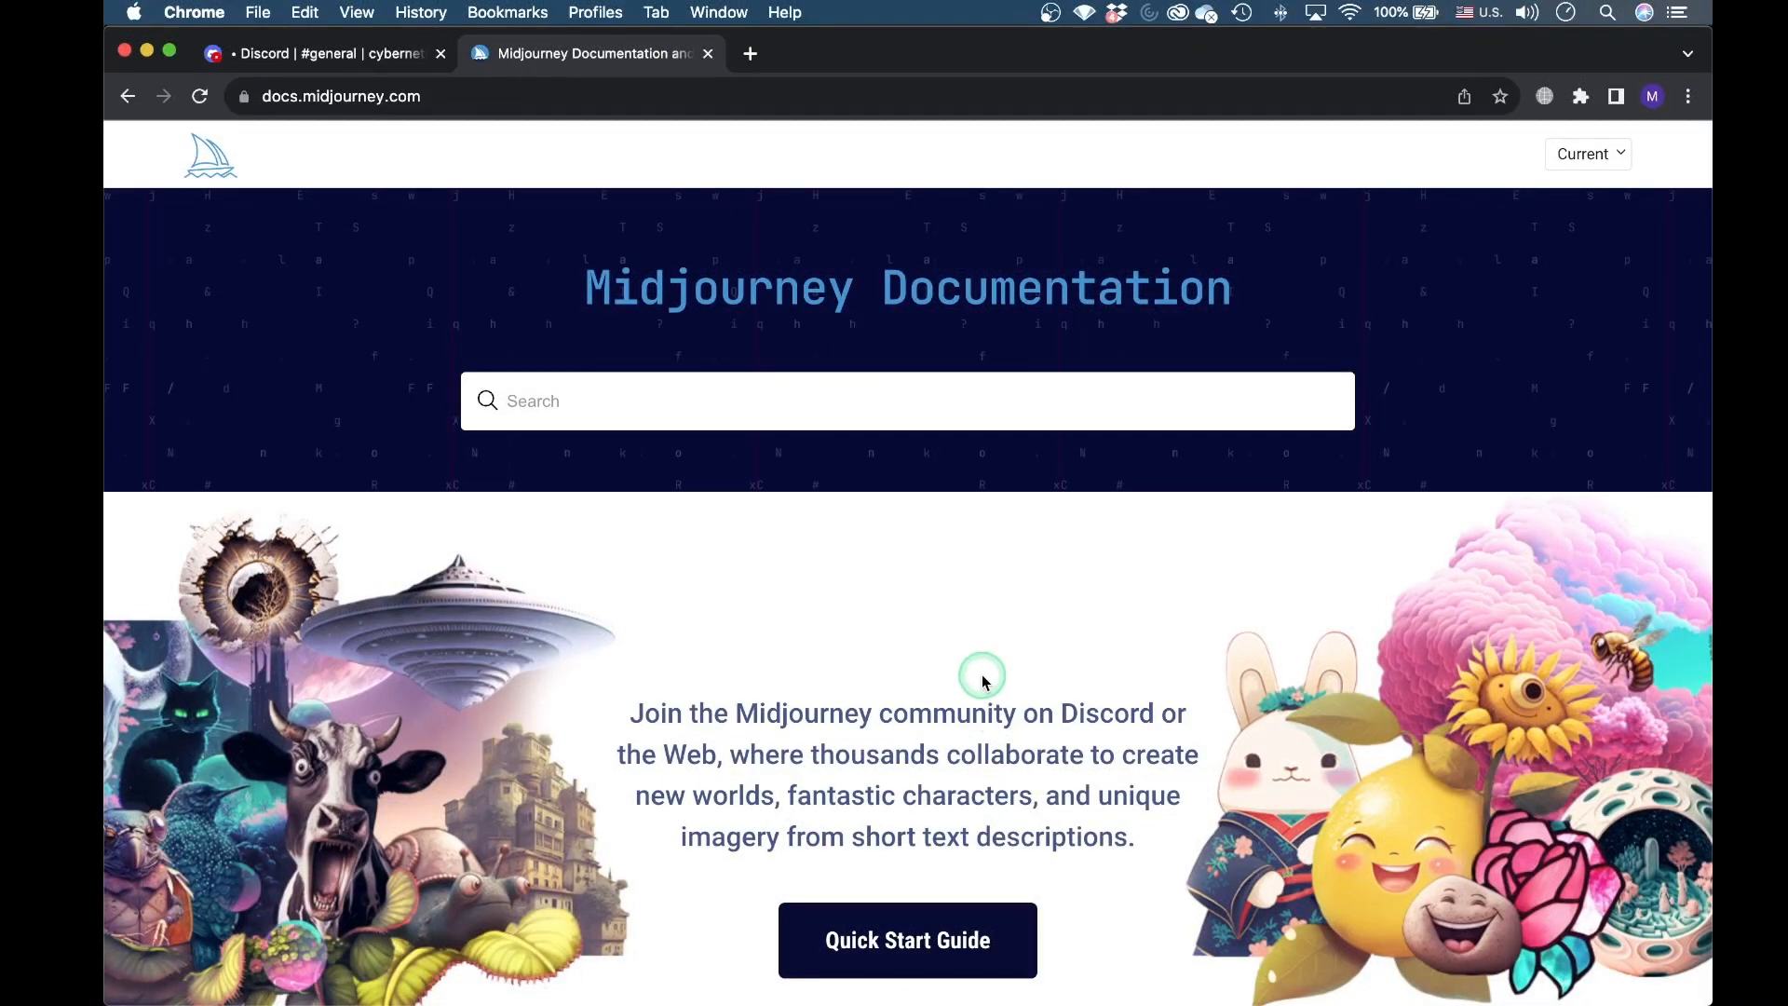
{"action": "scroll", "coordinate": [1031, 810], "scroll_direction": "down", "scroll_amount": 6}
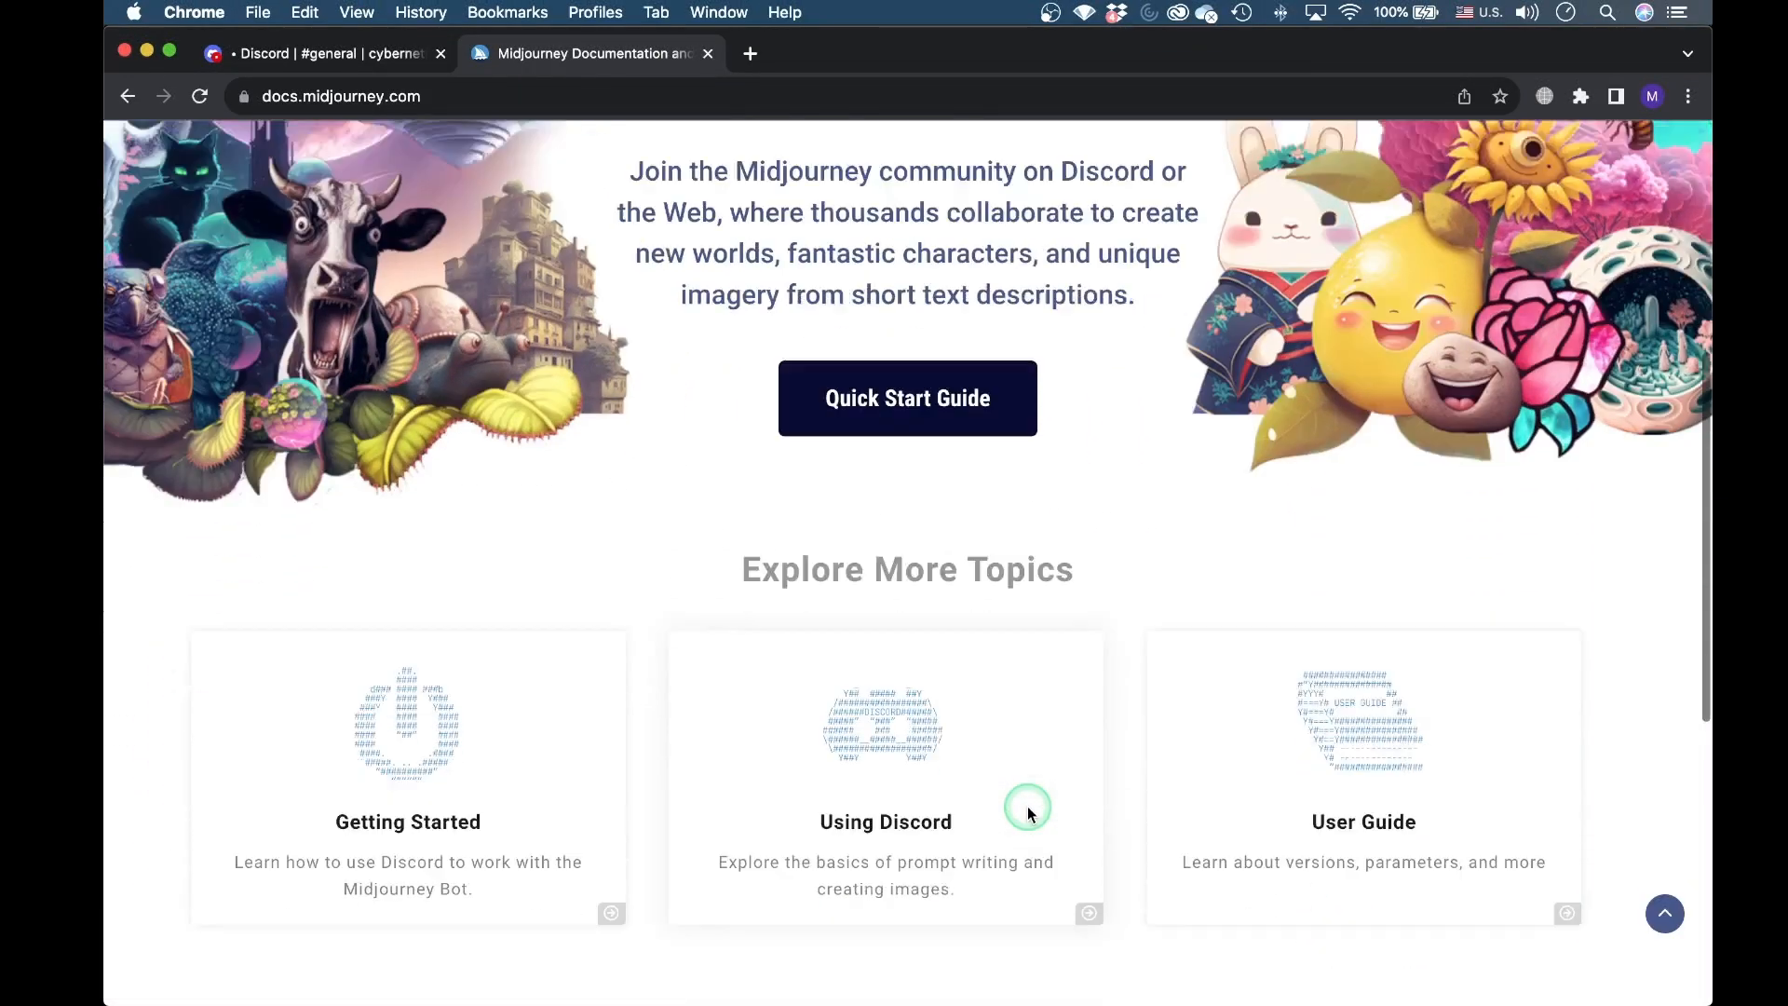
{"action": "scroll", "coordinate": [1030, 813], "scroll_direction": "down", "scroll_amount": 4}
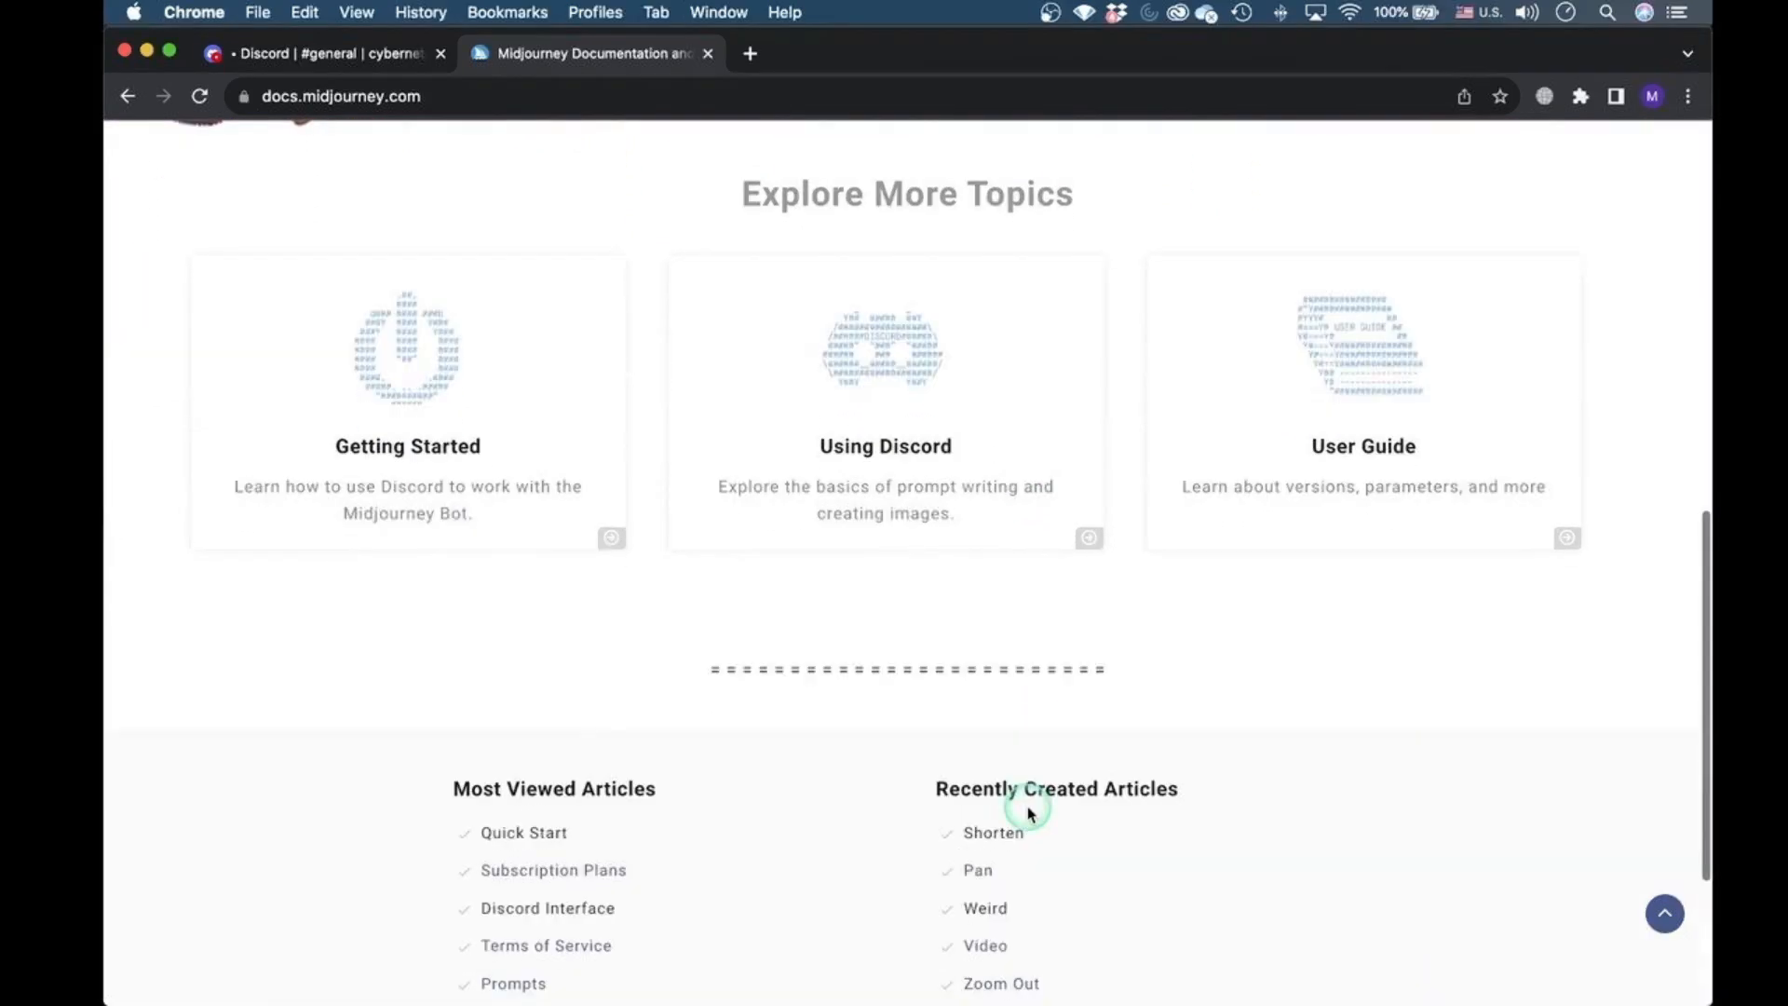